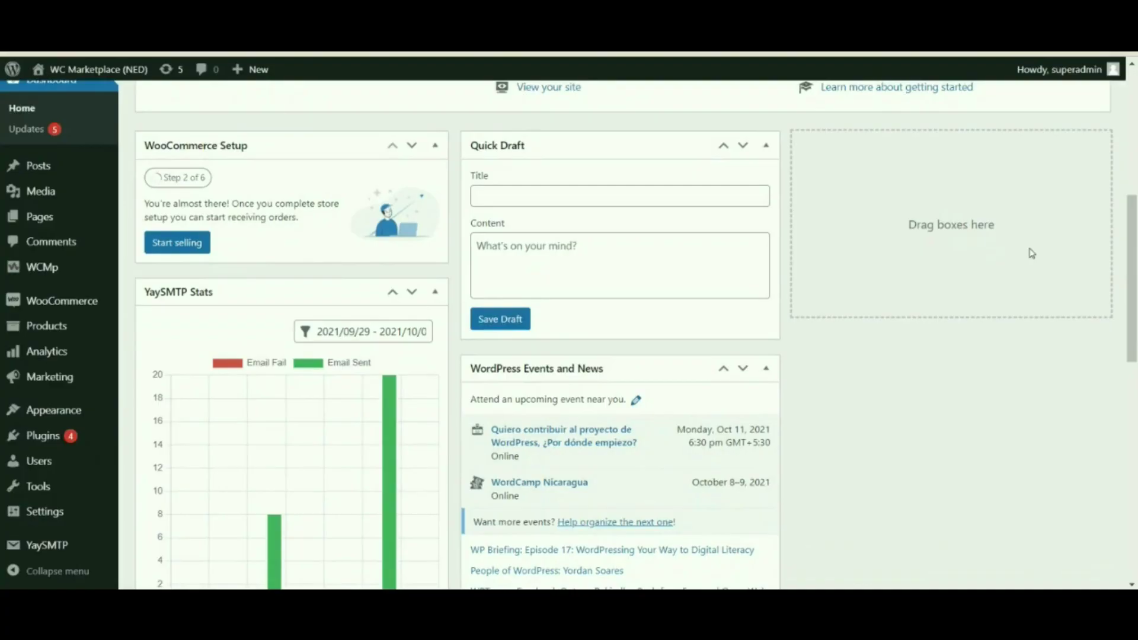
Step: Scroll through the dashboard's Welcome panel and Quick Draft widgets
scroll(1029, 251, down, 3)
scroll(1016, 255, up, 3)
scroll(1017, 256, up, 3)
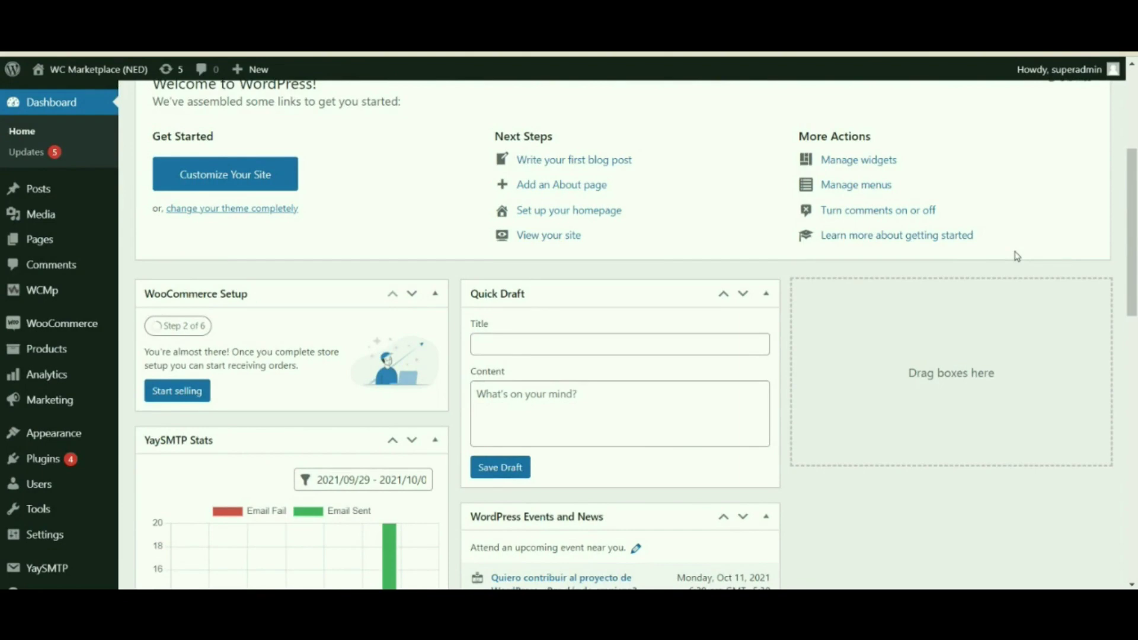
scroll(899, 239, down, 5)
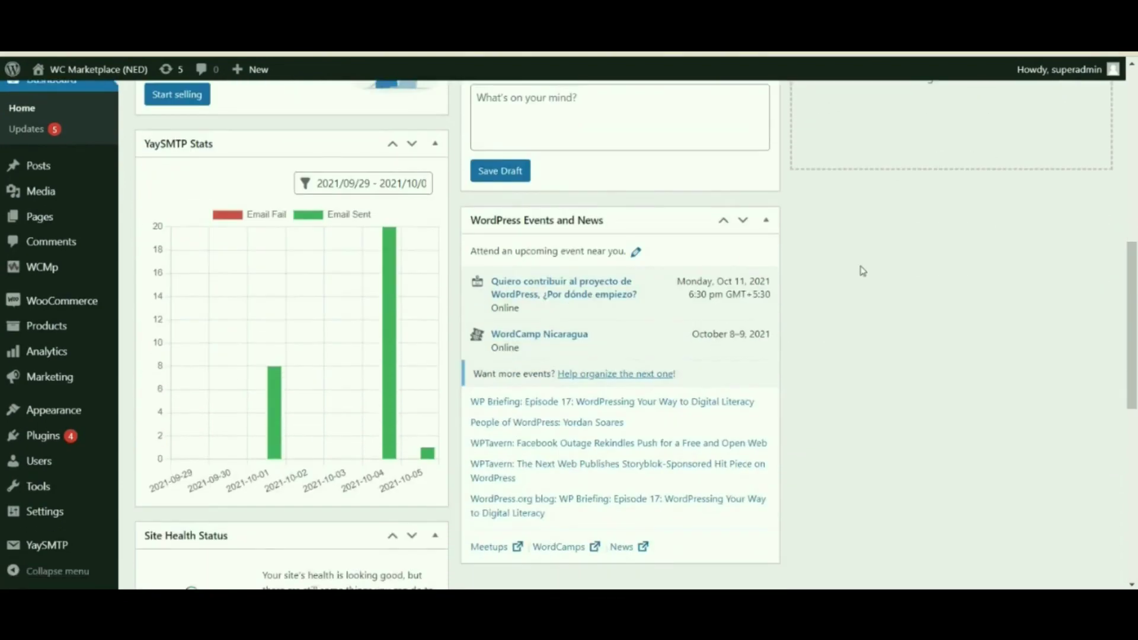
scroll(861, 272, up, 3)
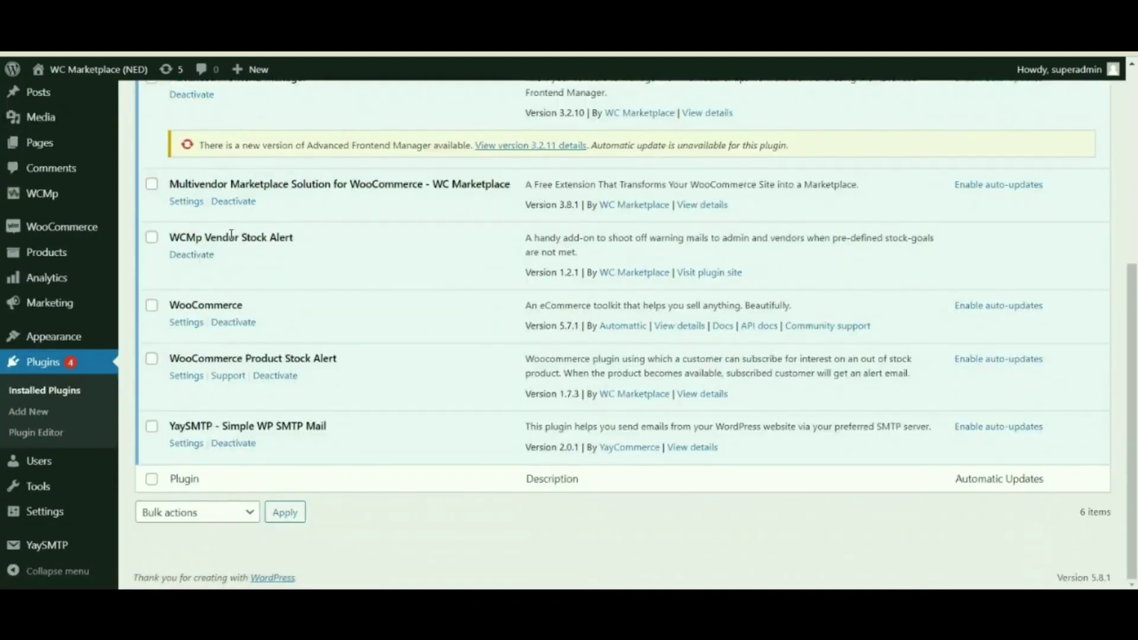
drag(229, 238, 295, 239)
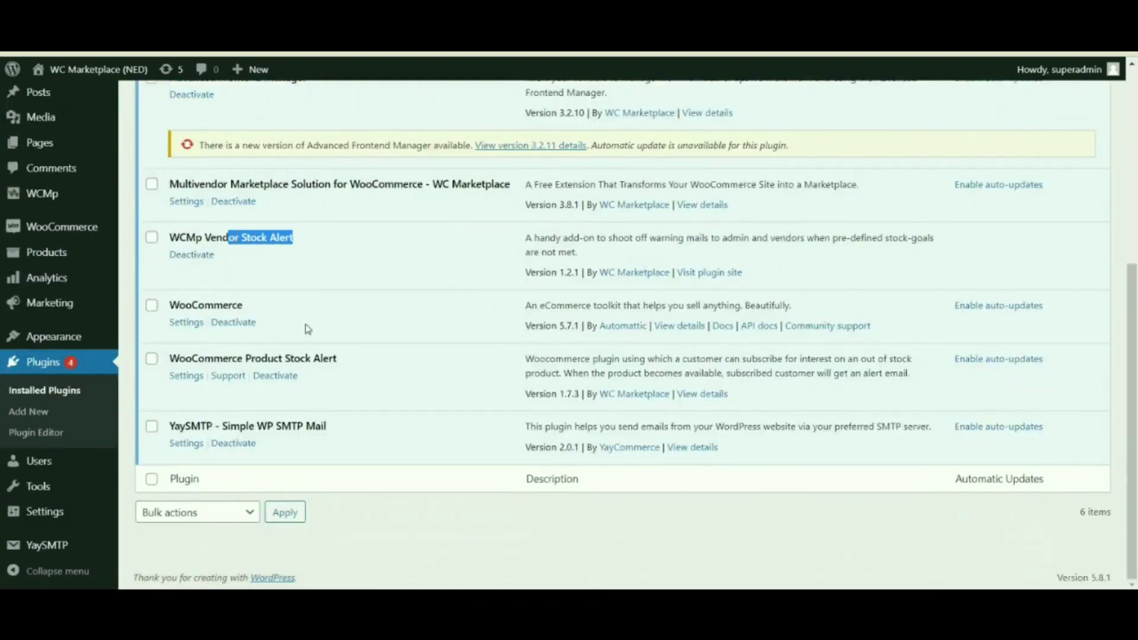
click(165, 366)
drag(165, 366, 362, 366)
scroll(361, 366, up, 1)
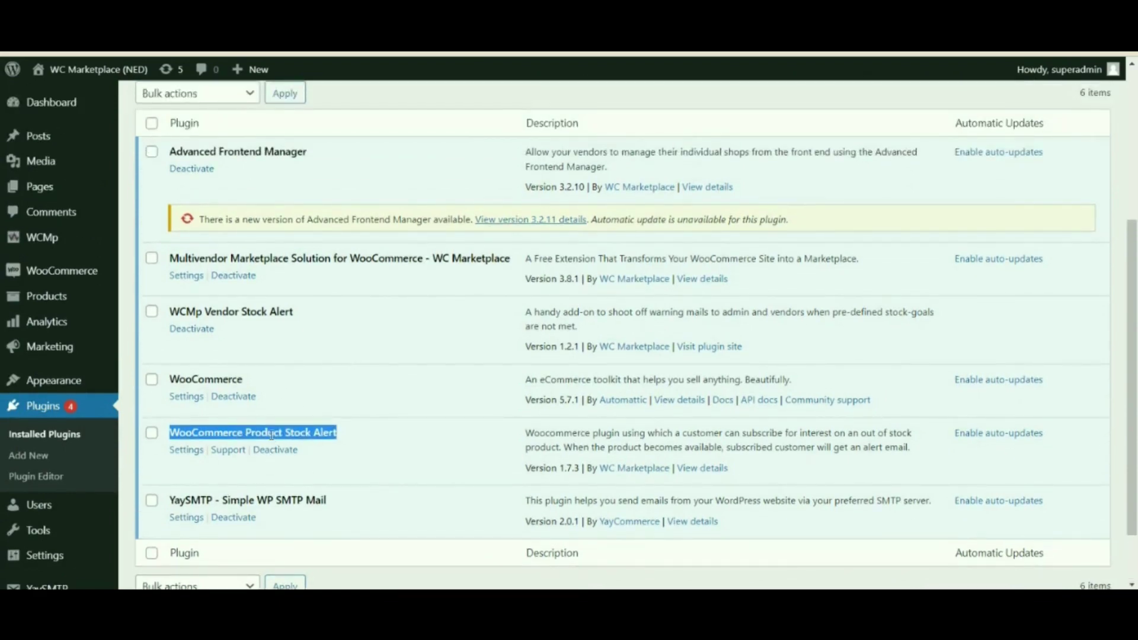
click(72, 111)
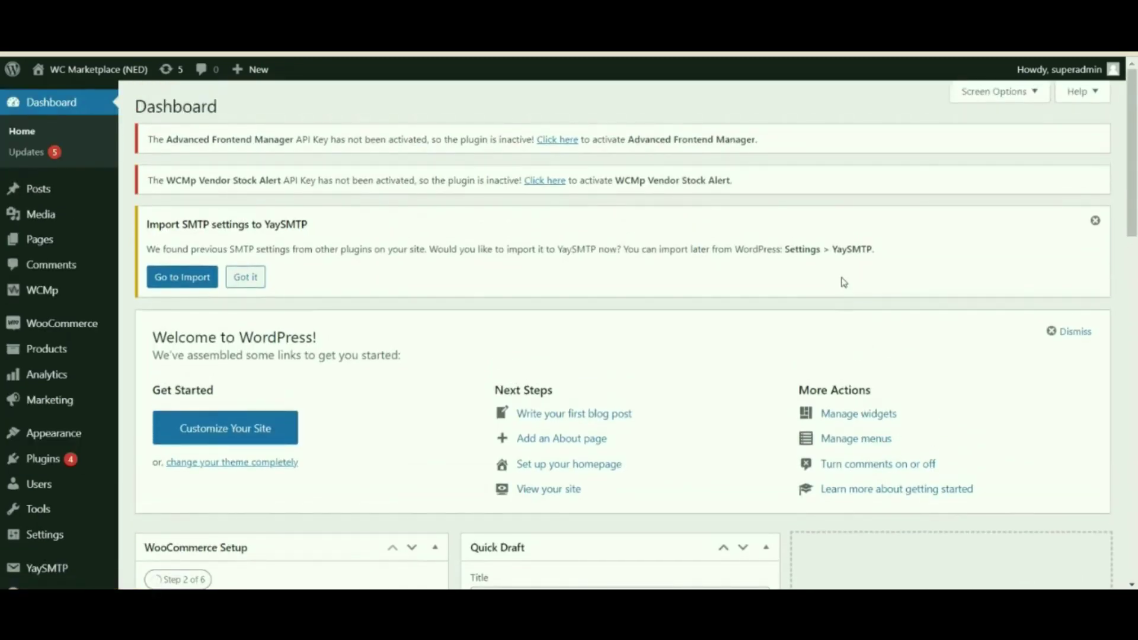
scroll(844, 282, down, 1)
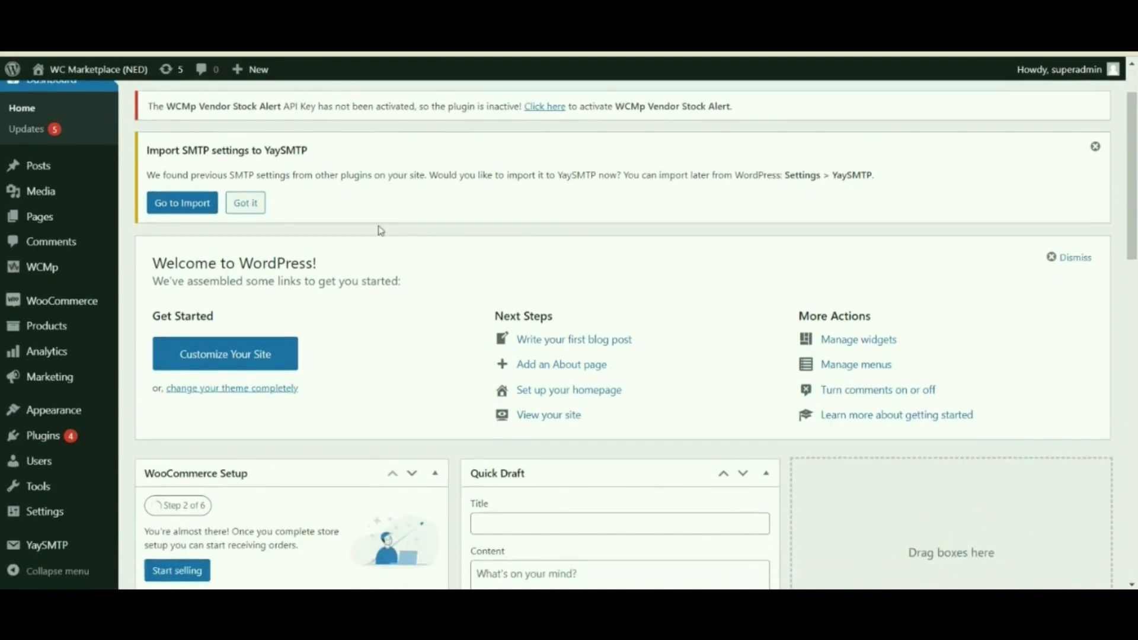
mouse_move(64, 278)
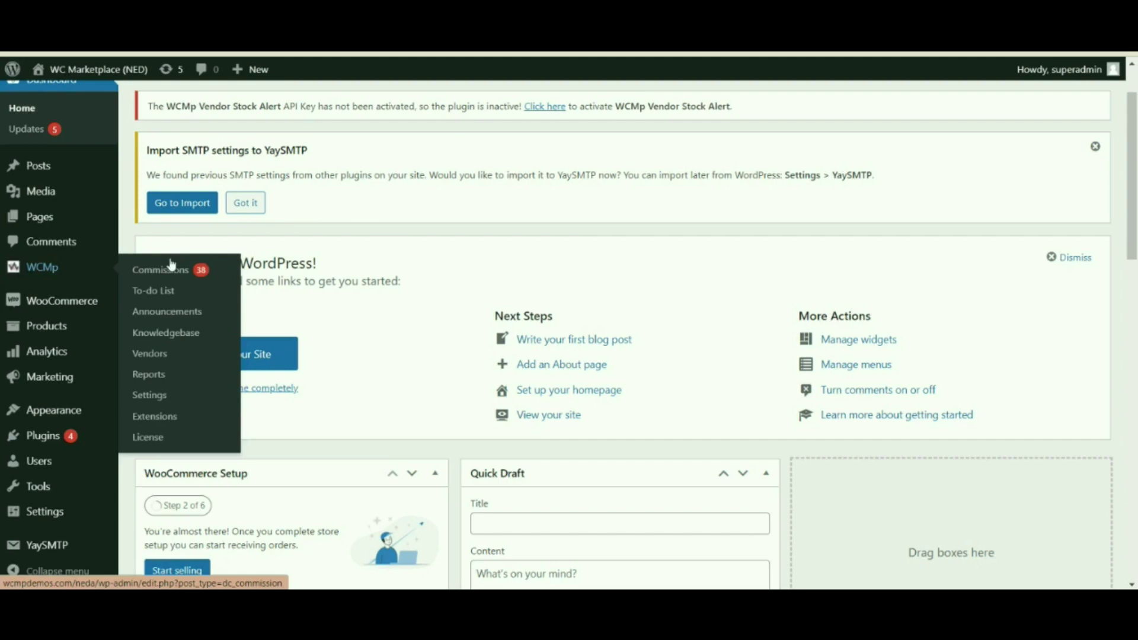
Step: Open the WCMp Capabilities settings and scroll down to the Inventory section
click(142, 395)
scroll(407, 429, down, 4)
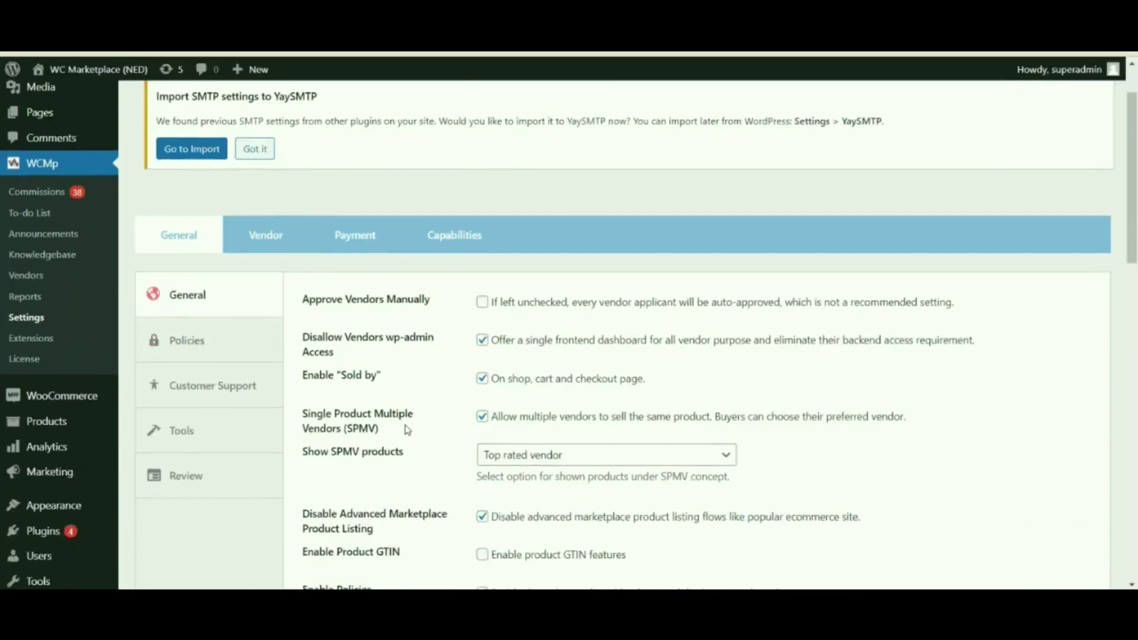
scroll(415, 395, up, 1)
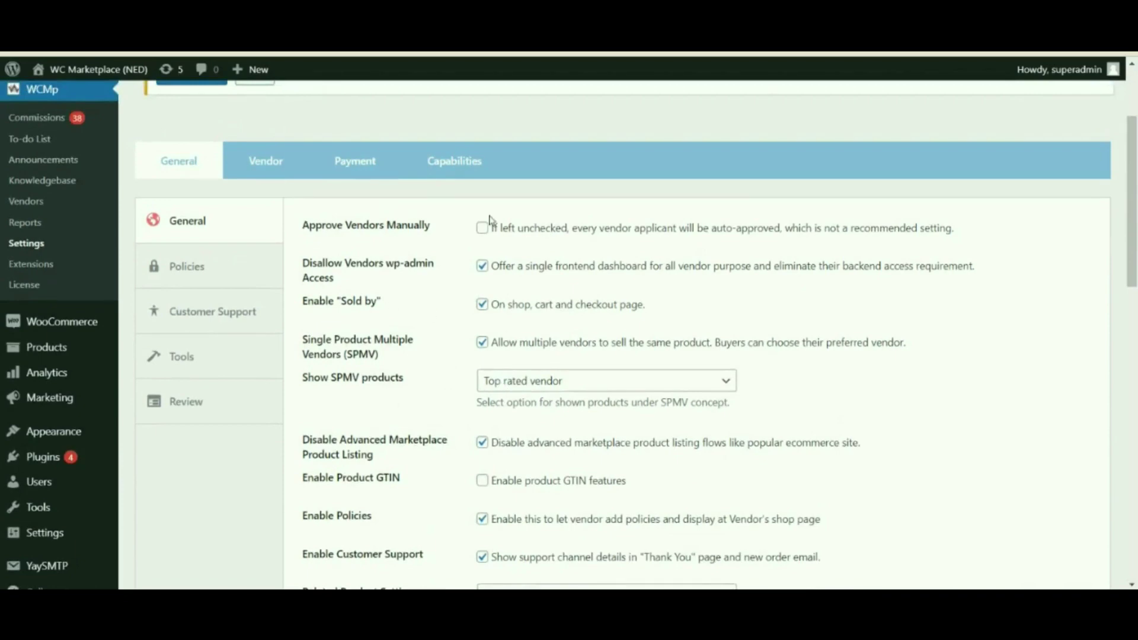
click(454, 161)
scroll(635, 279, up, 1)
scroll(638, 281, down, 2)
scroll(638, 281, down, 10)
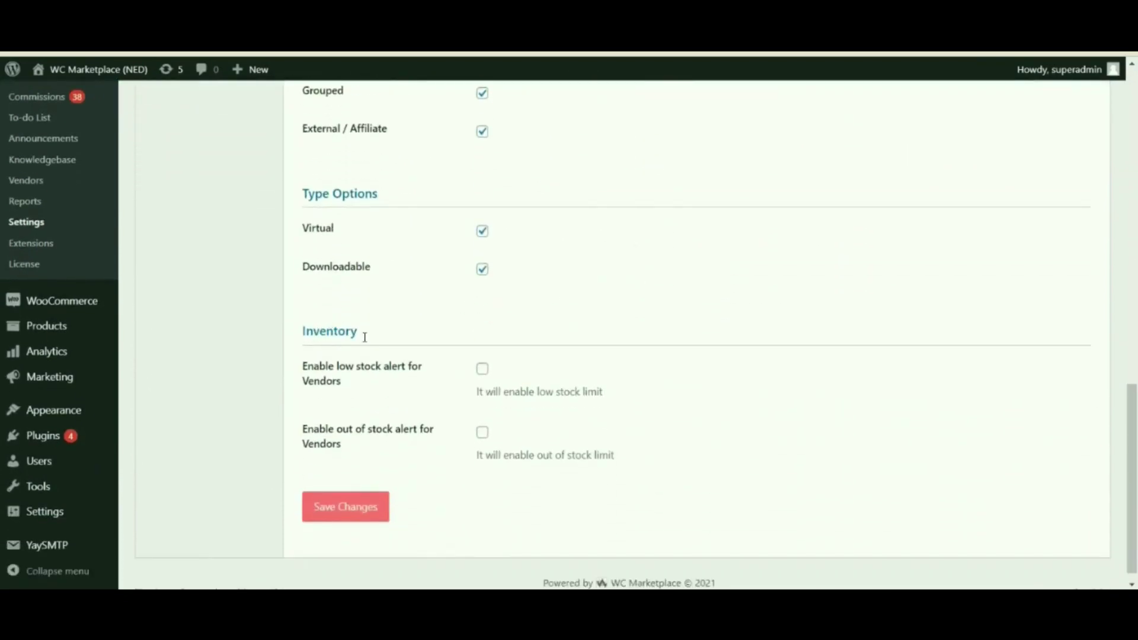
Step: Enable the low stock alert and out of stock alert for vendors
drag(302, 332, 357, 324)
drag(354, 371, 383, 382)
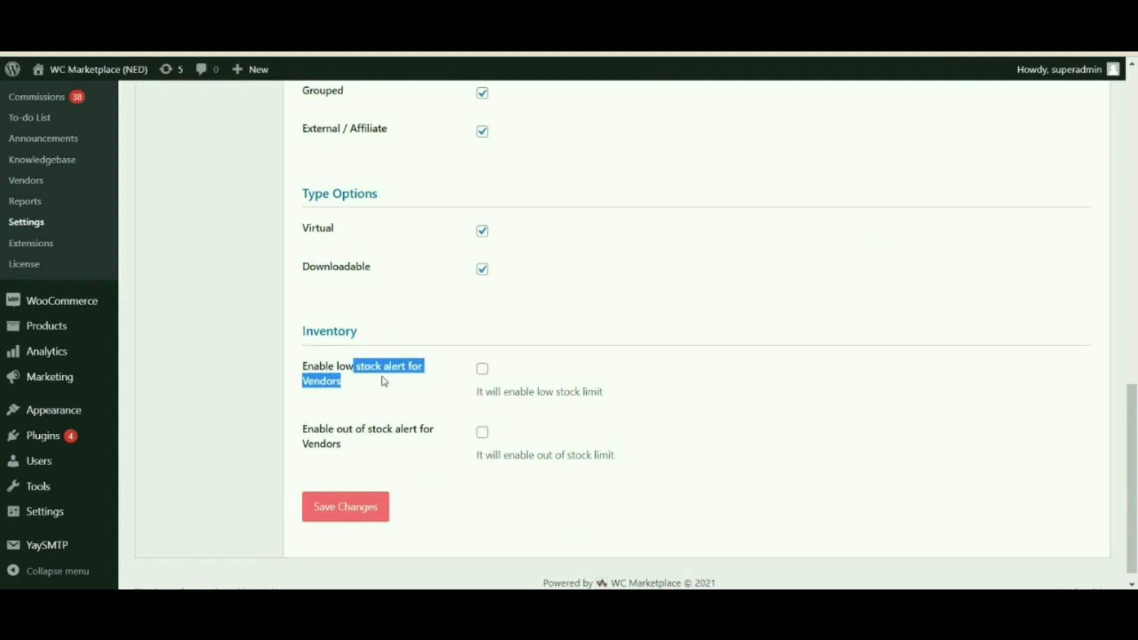
click(483, 369)
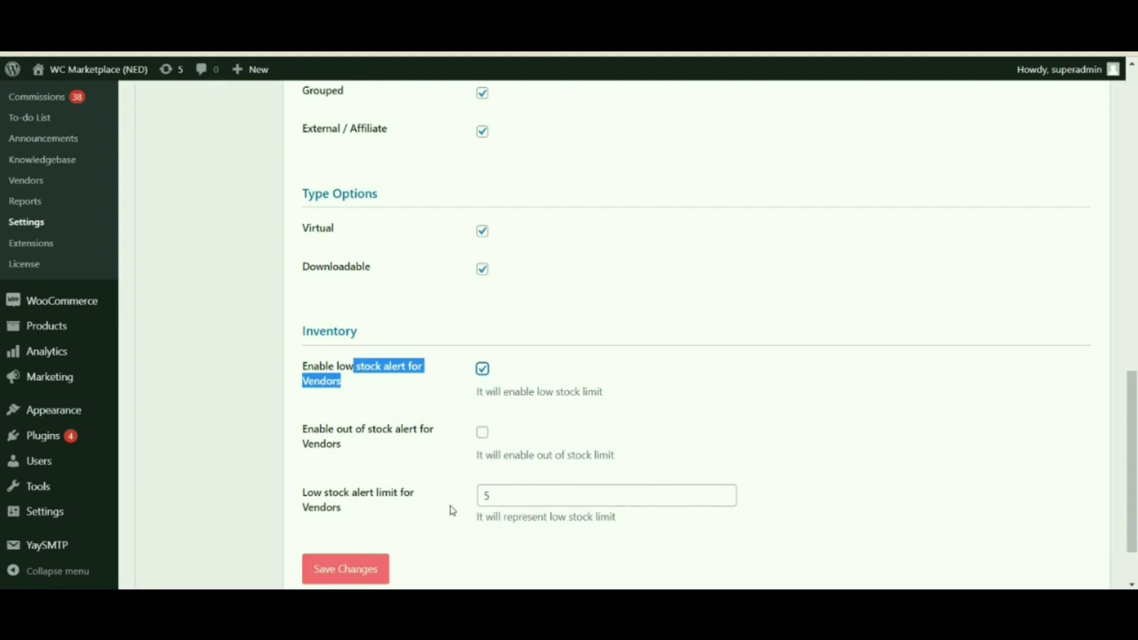
click(326, 437)
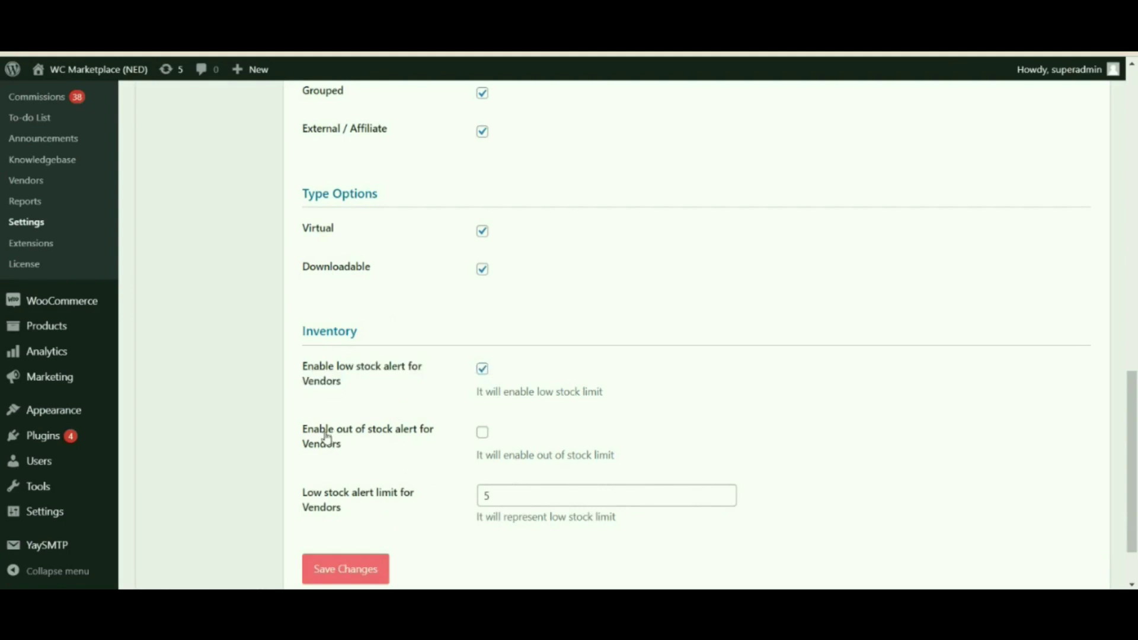
drag(326, 437, 425, 457)
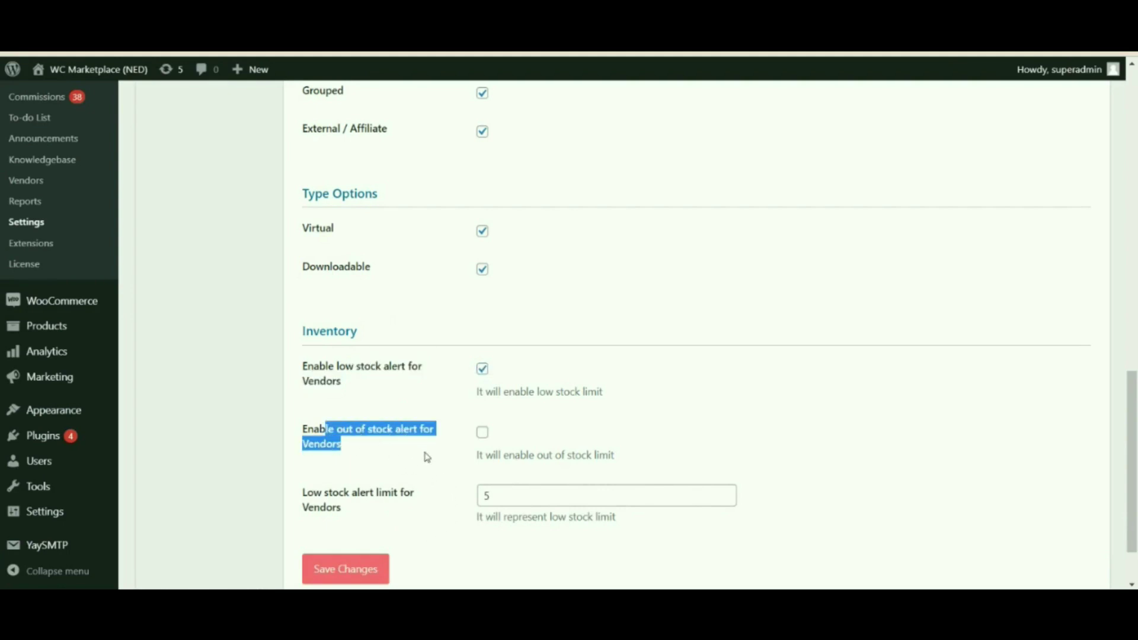
click(483, 434)
scroll(487, 439, down, 2)
scroll(486, 438, down, 1)
click(447, 474)
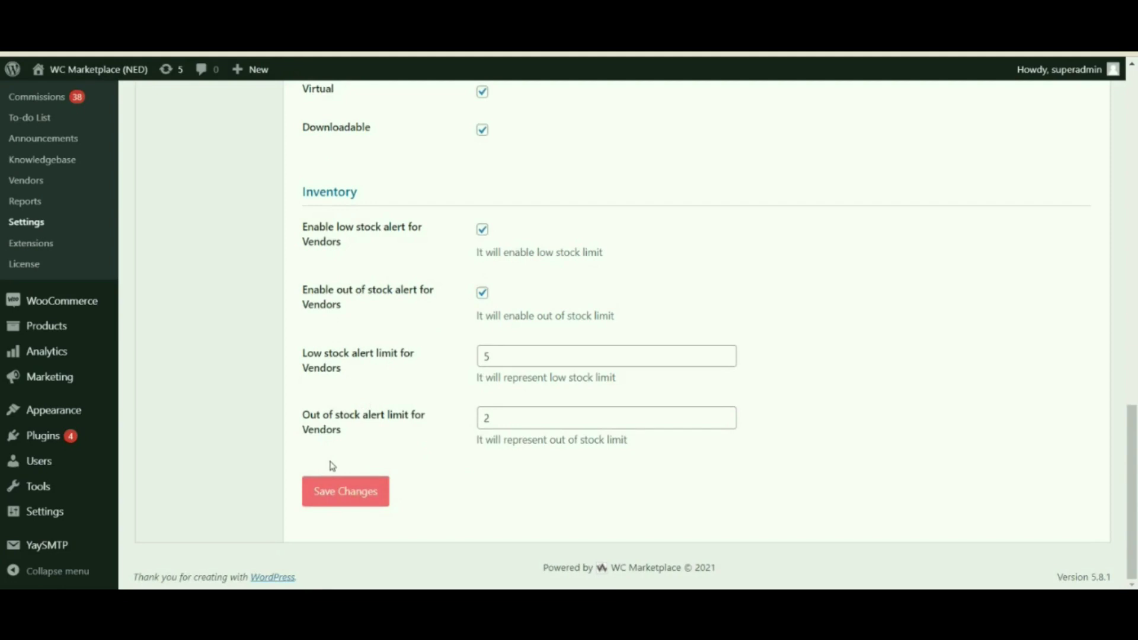
Step: Change the vendor low stock alert limit from 5 to 11
drag(324, 354, 384, 375)
drag(528, 359, 478, 365)
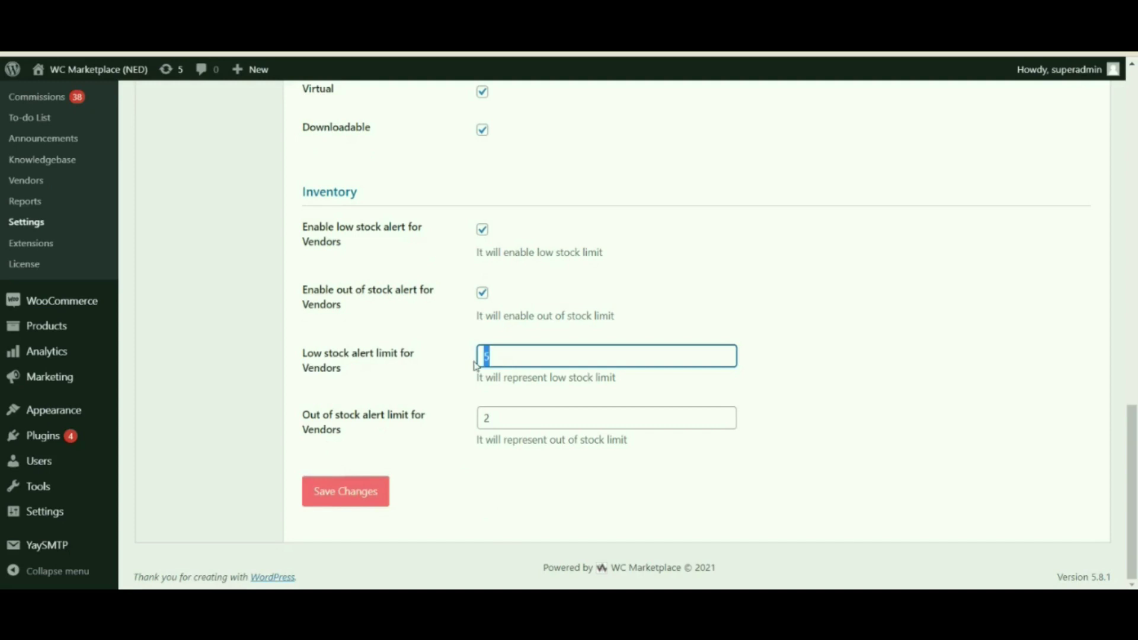
click(457, 354)
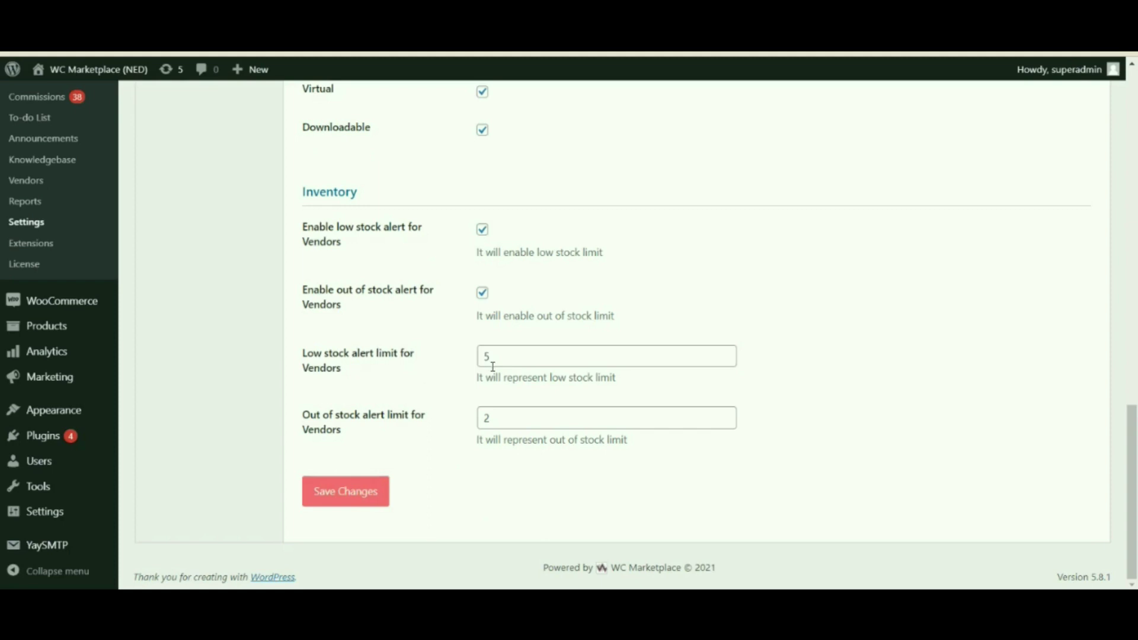
click(491, 354)
key(BackSpace)
text(11)
click(474, 358)
Step: Review the out of stock alert limit, leaving it at 2
click(447, 434)
drag(420, 415, 316, 415)
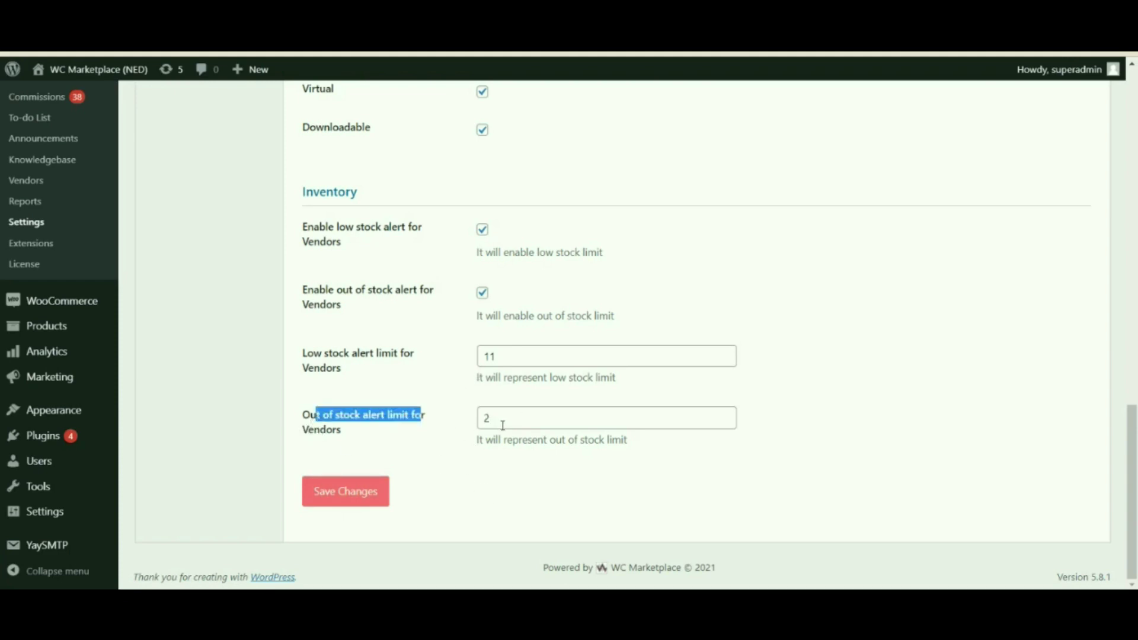
click(462, 446)
drag(515, 418, 483, 418)
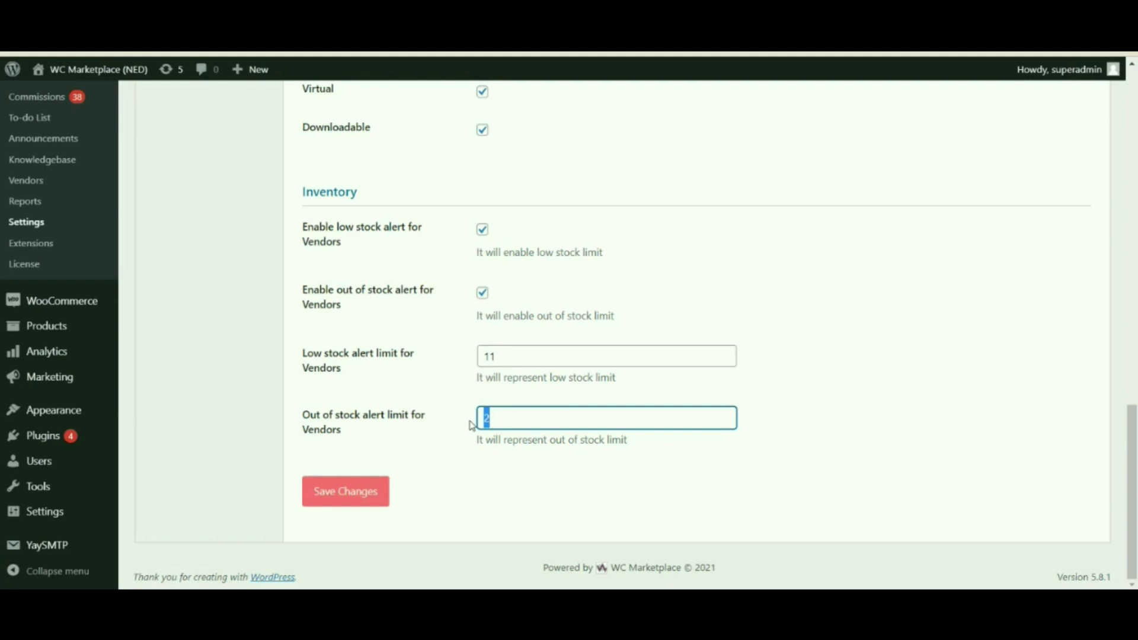
click(446, 436)
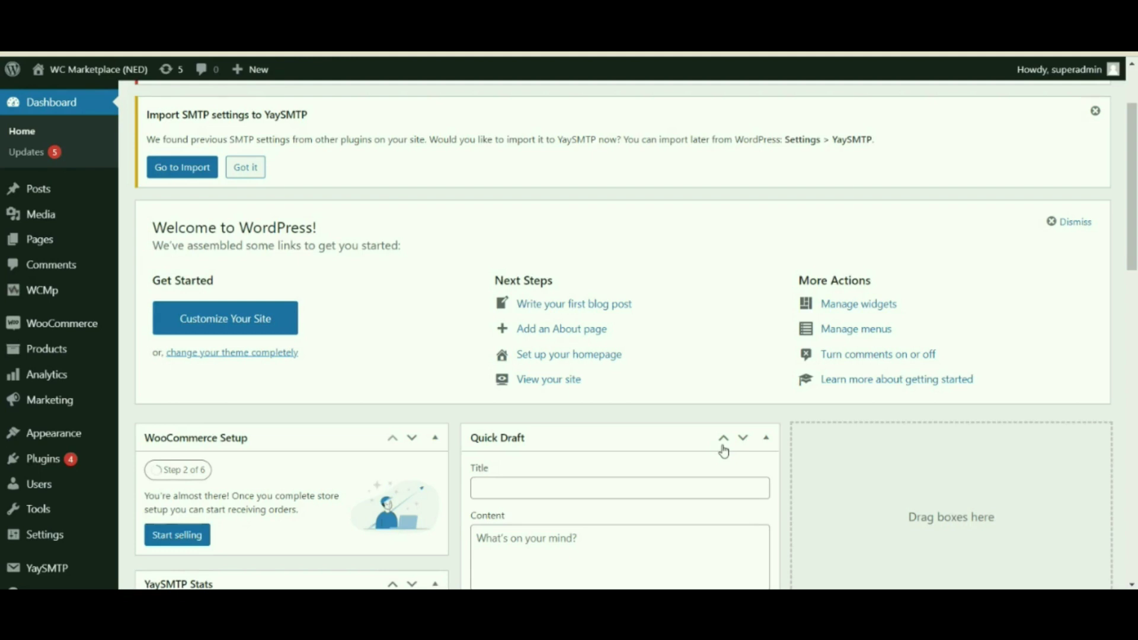
Step: Open the WC Stock Alert basic settings and type the admin's email address
mouse_move(87, 323)
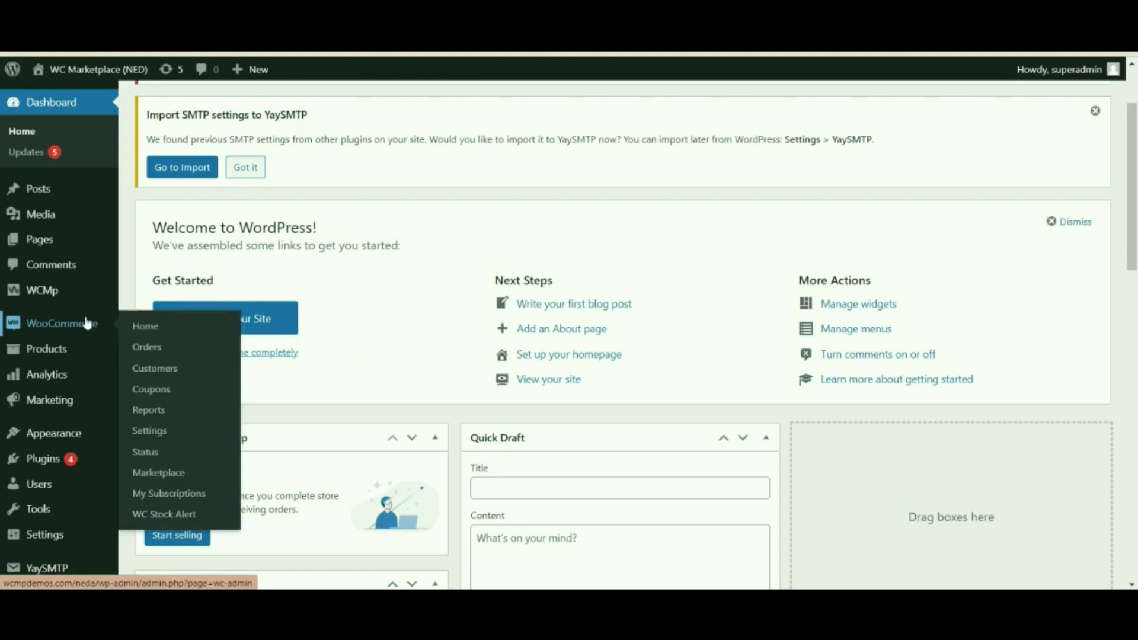
click(157, 514)
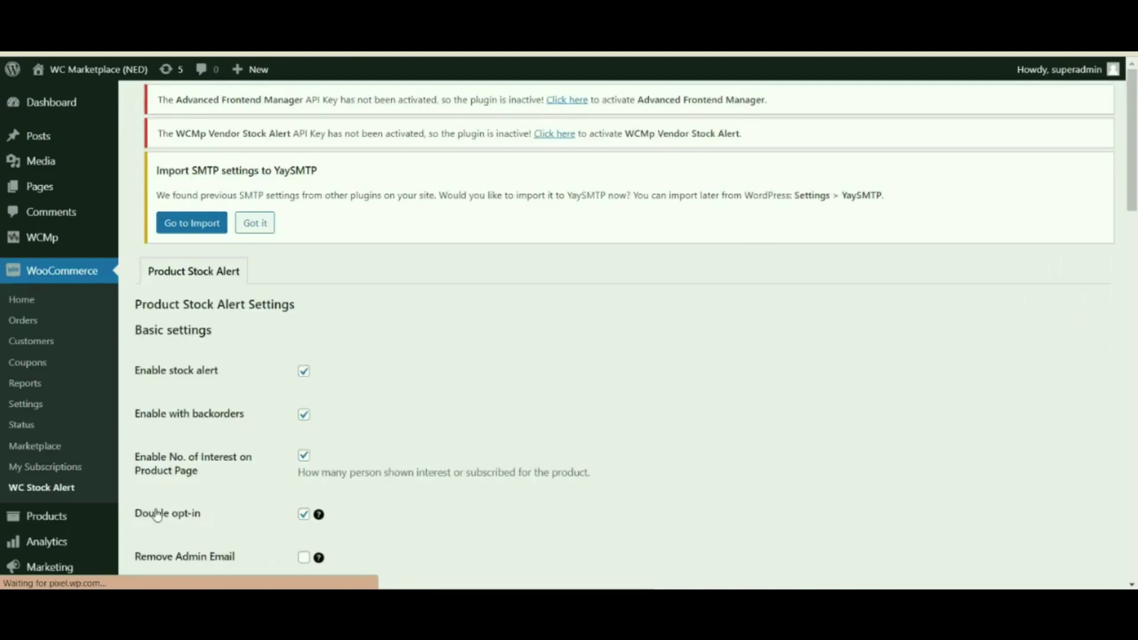
scroll(434, 398, down, 4)
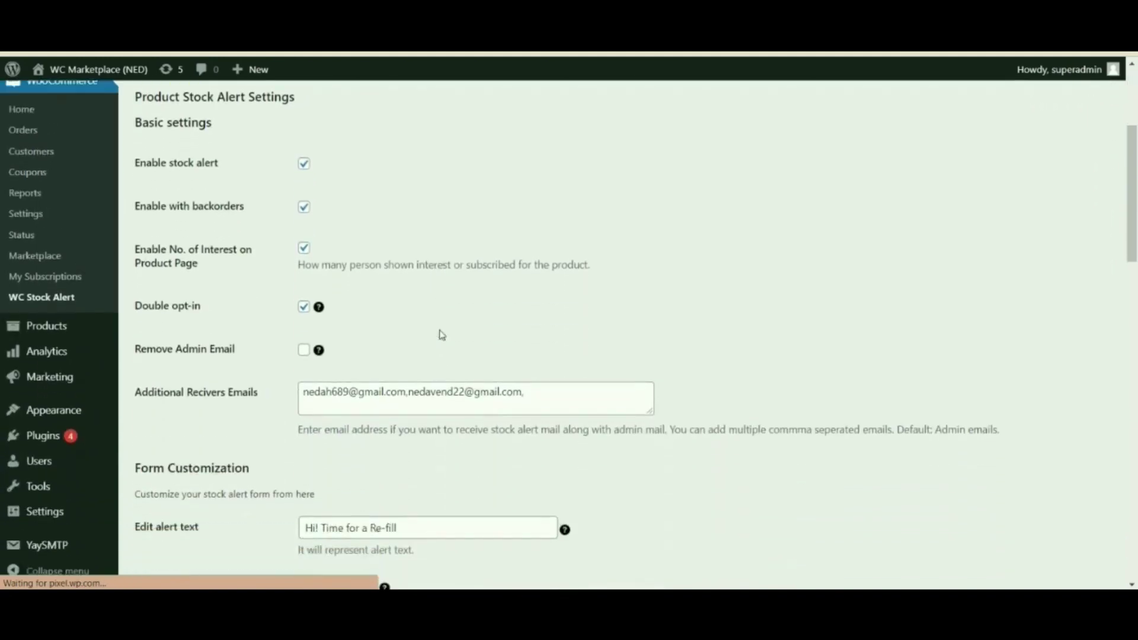
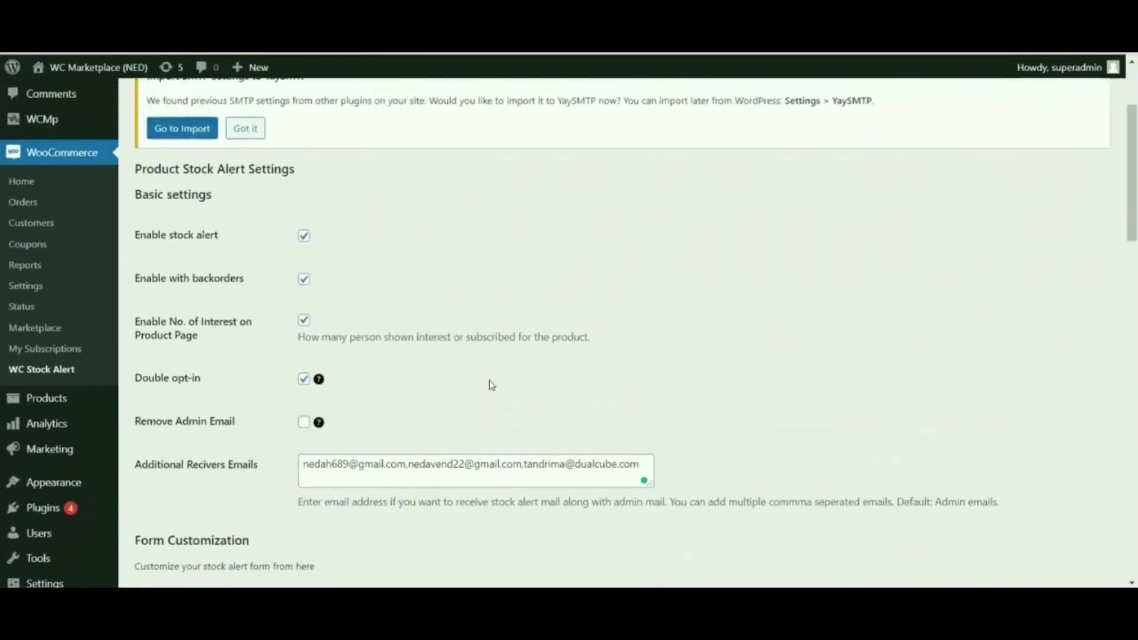
scroll(491, 383, down, 1)
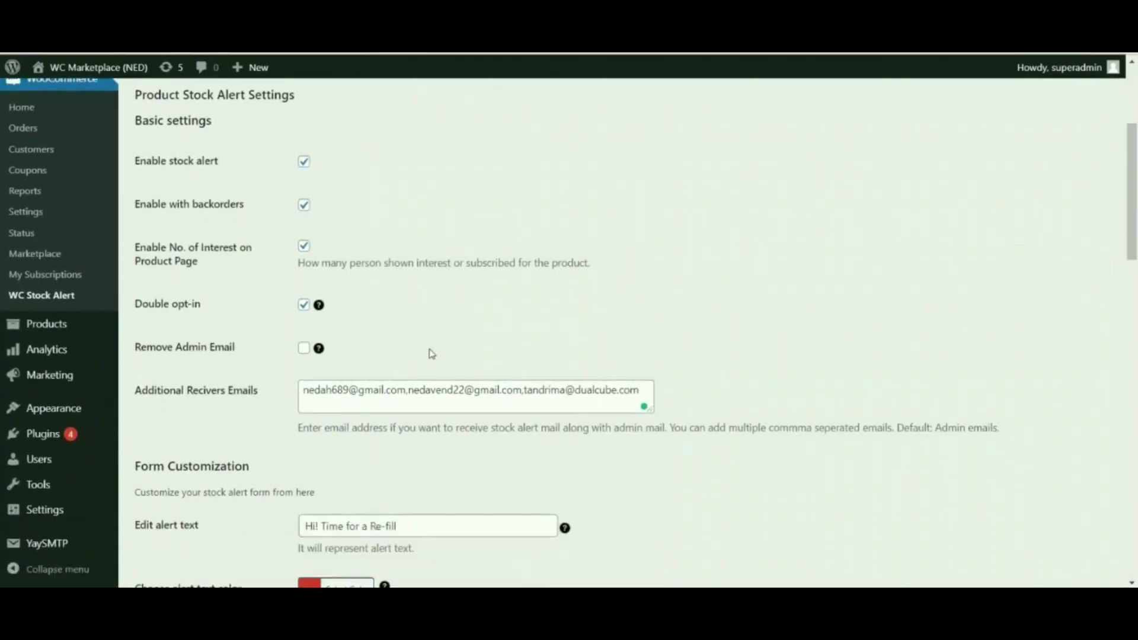
scroll(432, 353, up, 2)
drag(140, 159, 270, 160)
scroll(408, 205, down, 1)
click(431, 181)
Step: Review the Enable stock alert, backorders and interest-count settings
drag(169, 160, 213, 159)
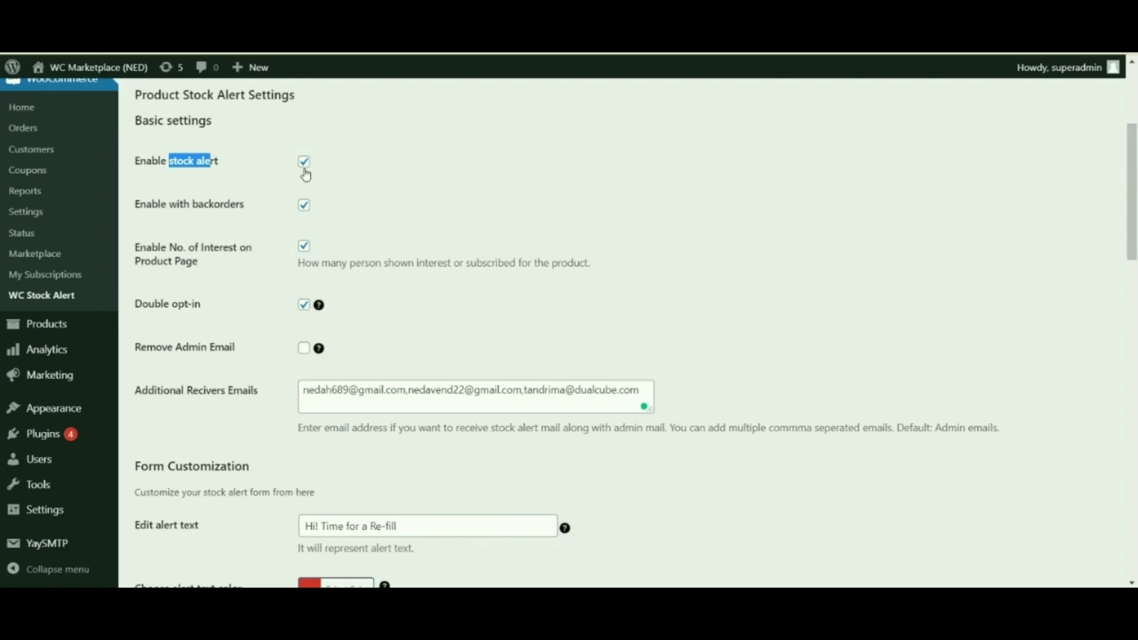
drag(176, 204, 246, 218)
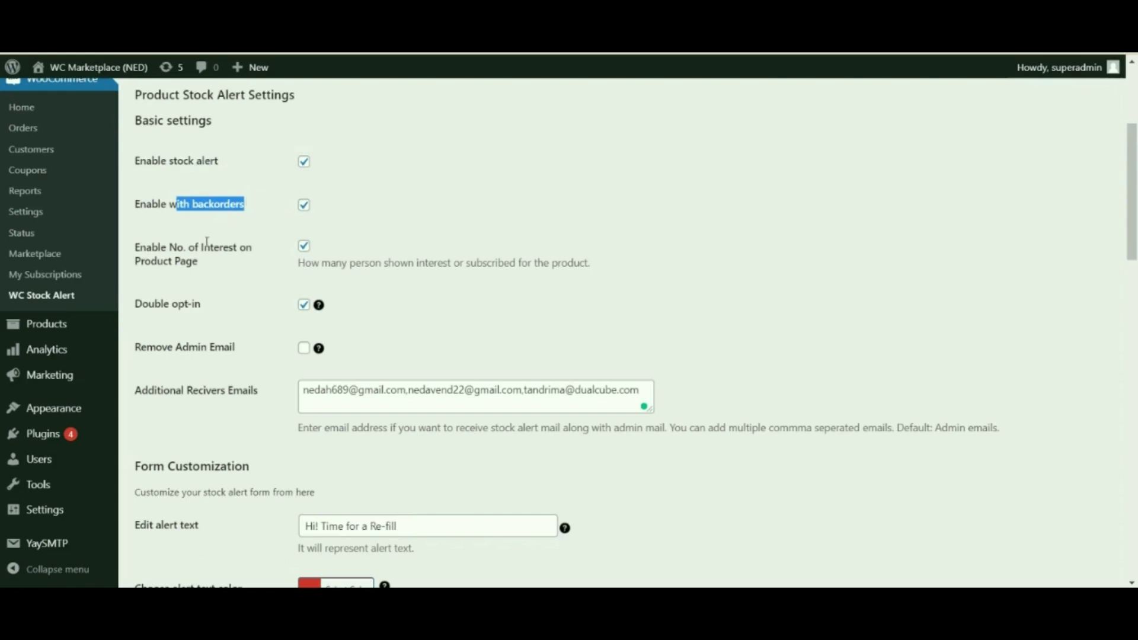
drag(156, 246, 224, 265)
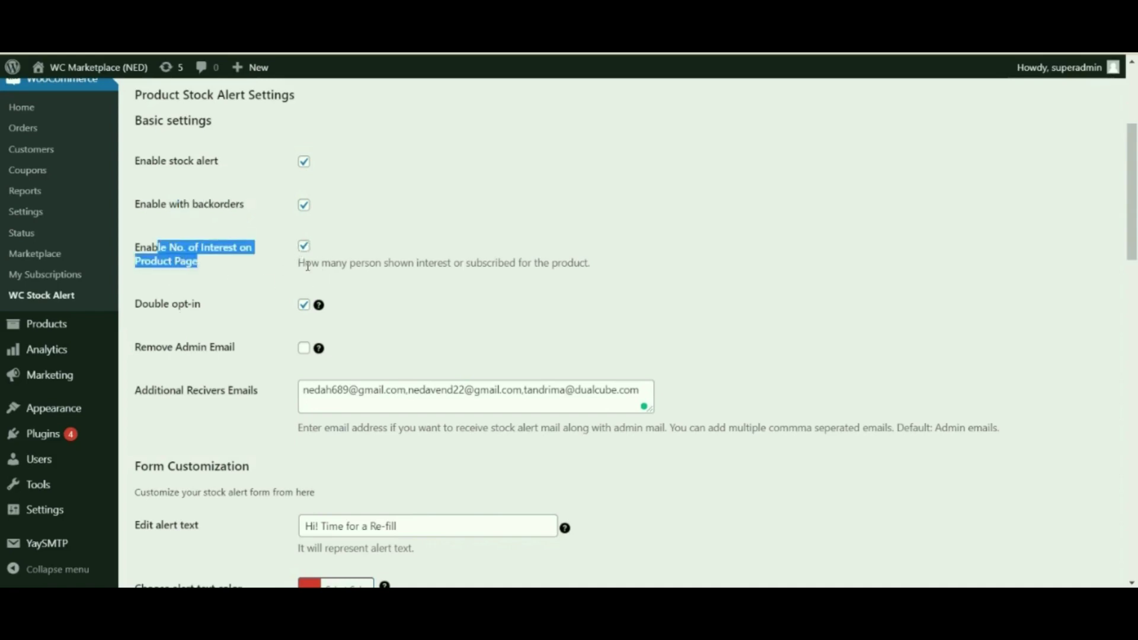
drag(299, 264, 585, 269)
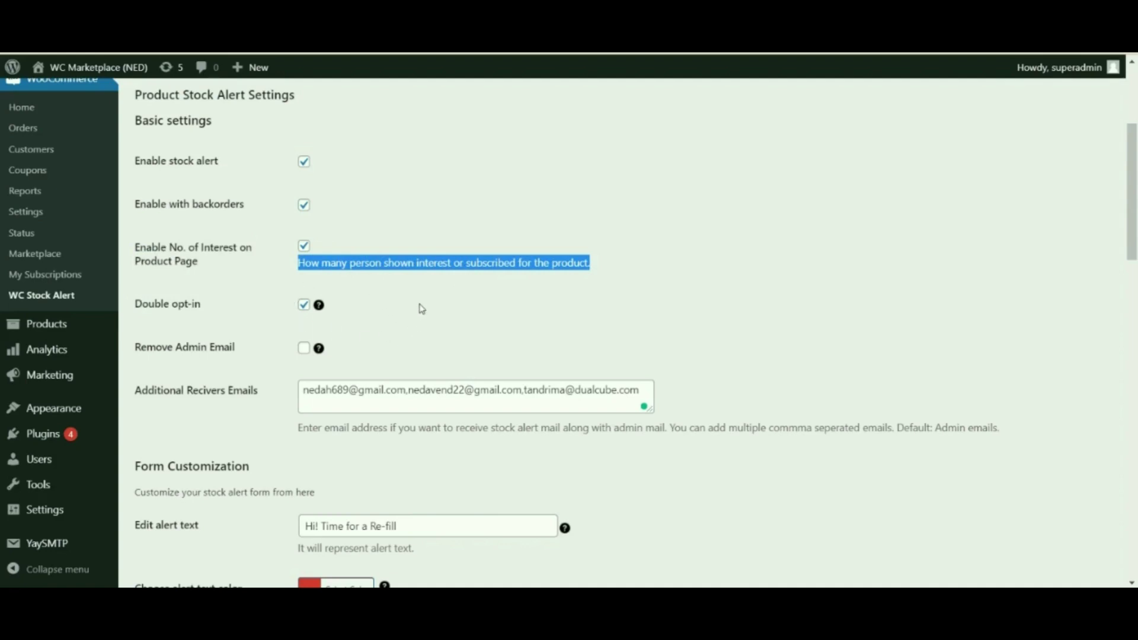
click(151, 317)
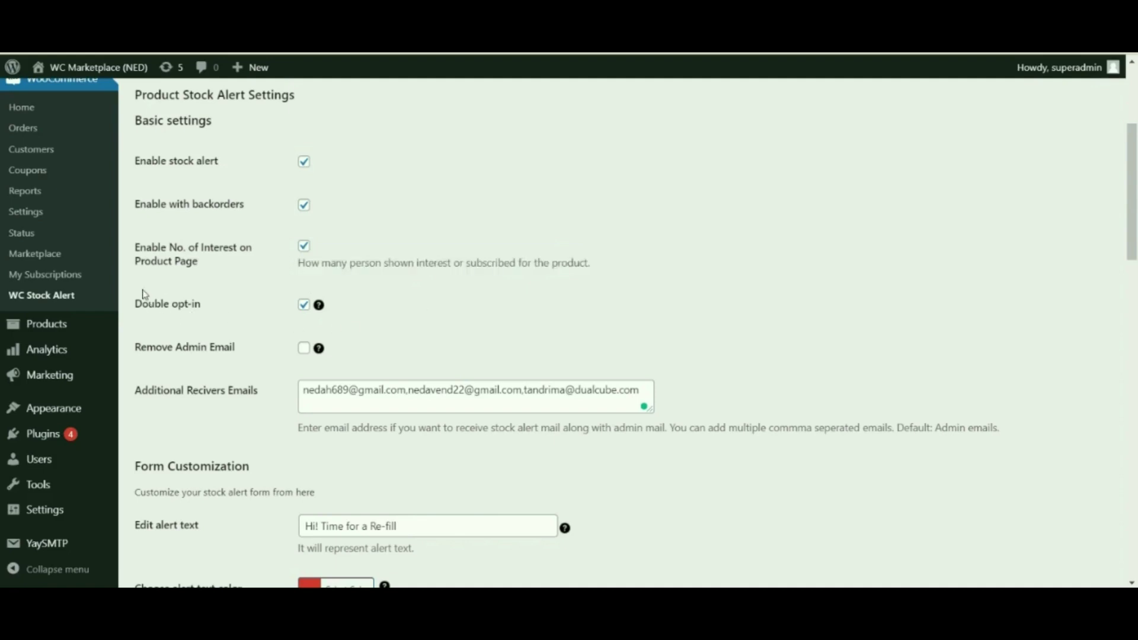
Step: Turn on Remove Admin Email
drag(155, 347, 252, 356)
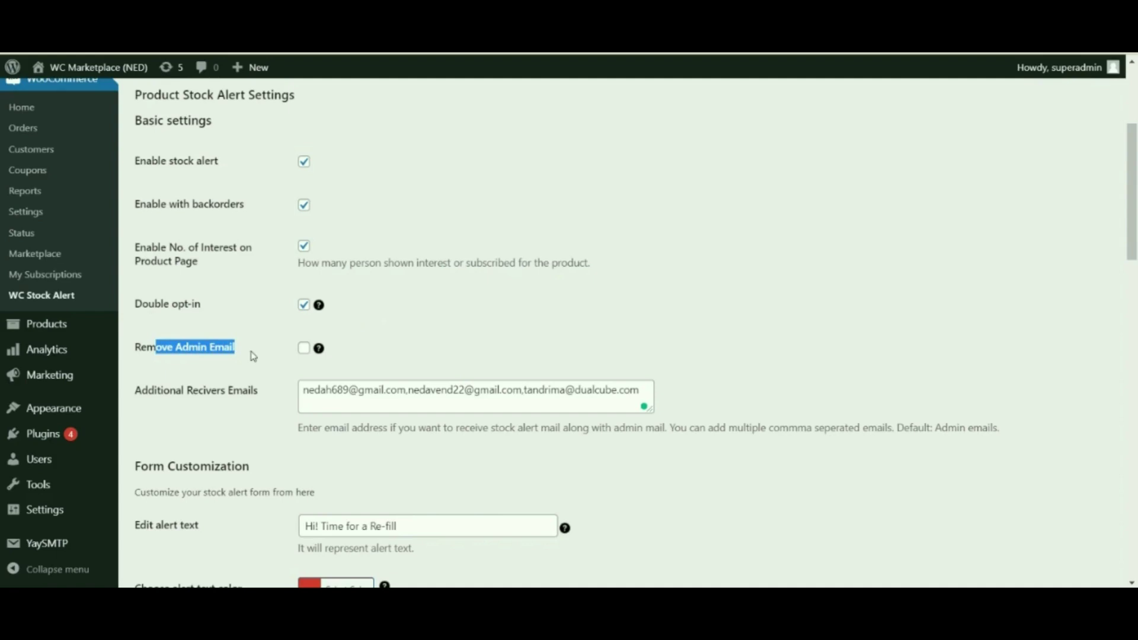
click(304, 348)
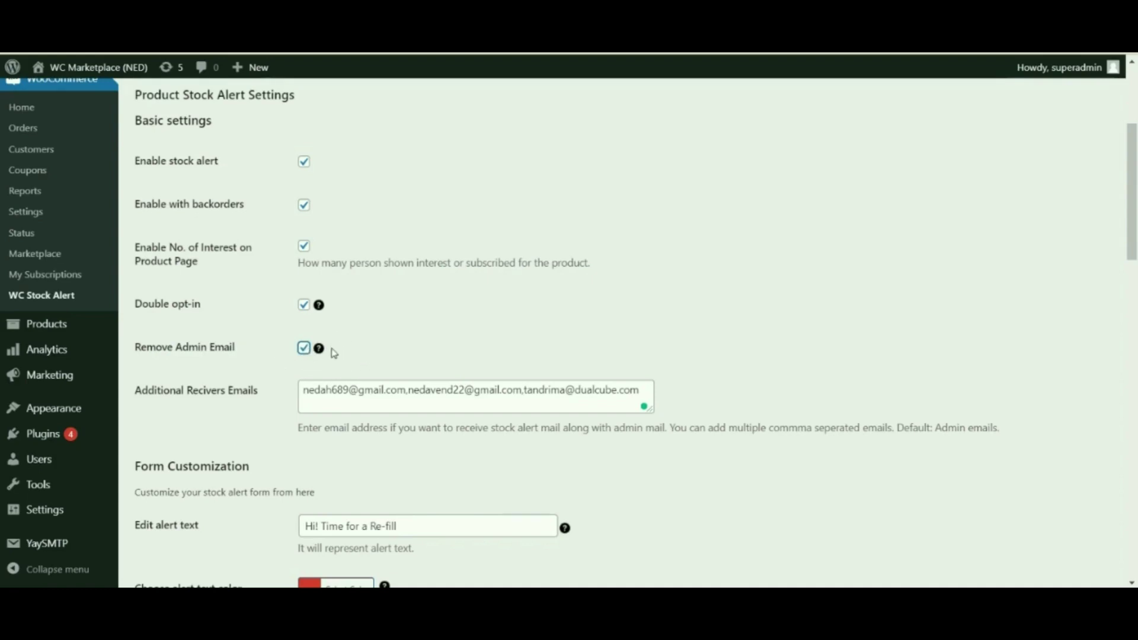
scroll(334, 353, down, 3)
drag(187, 242, 255, 240)
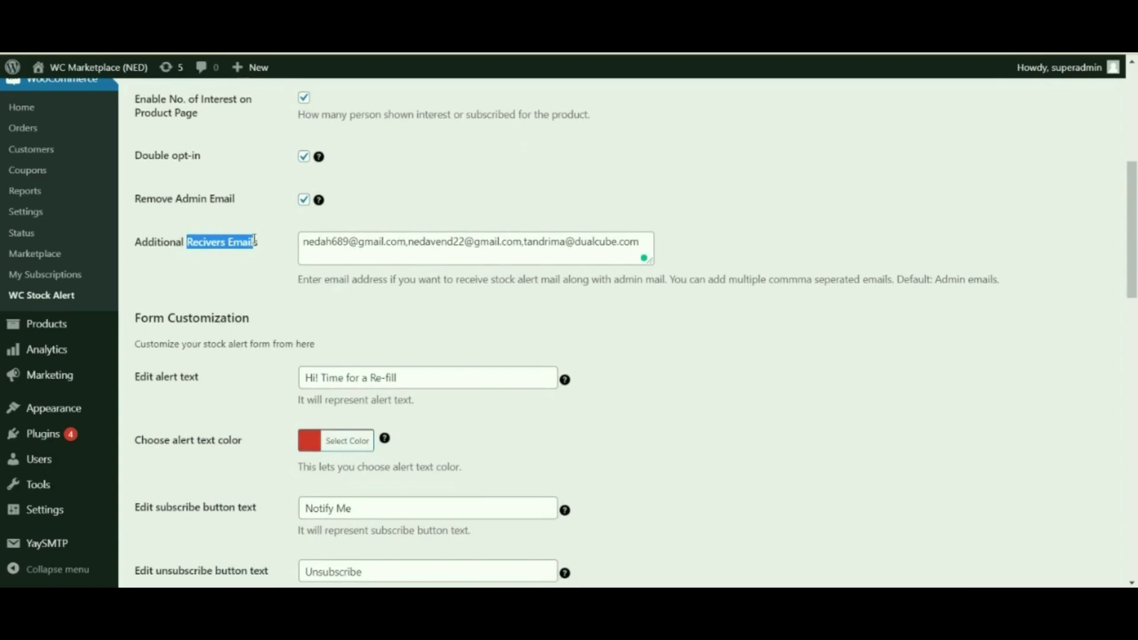
Step: Scroll down to the Form Customization section of the stock alert settings
scroll(255, 240, down, 2)
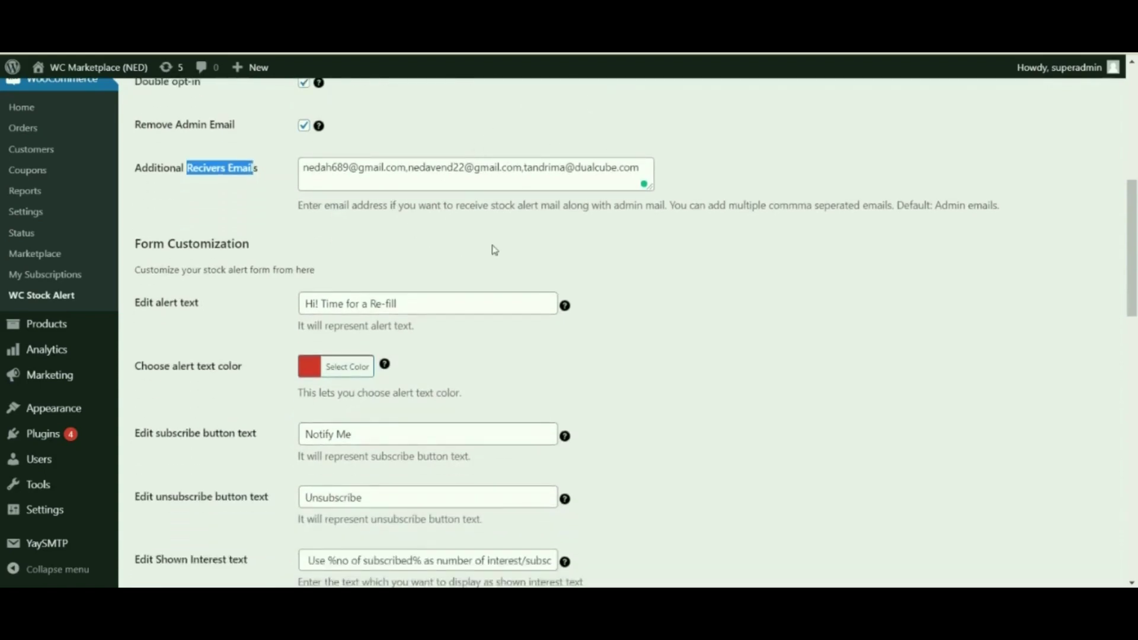
click(518, 229)
scroll(517, 229, down, 1)
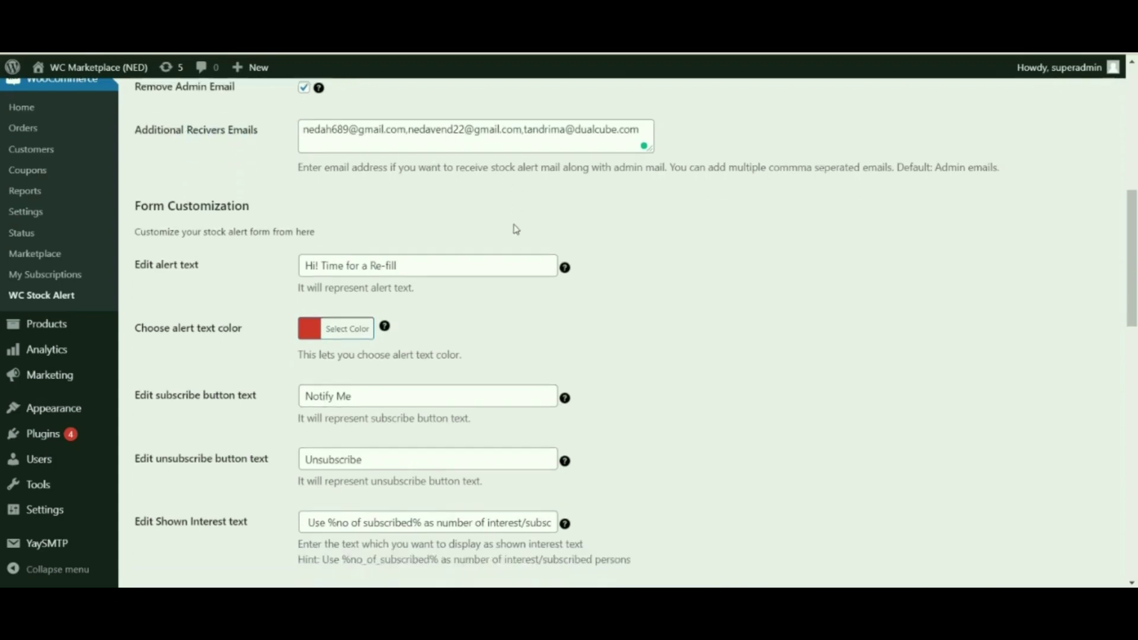
scroll(517, 230, down, 1)
drag(166, 175, 259, 178)
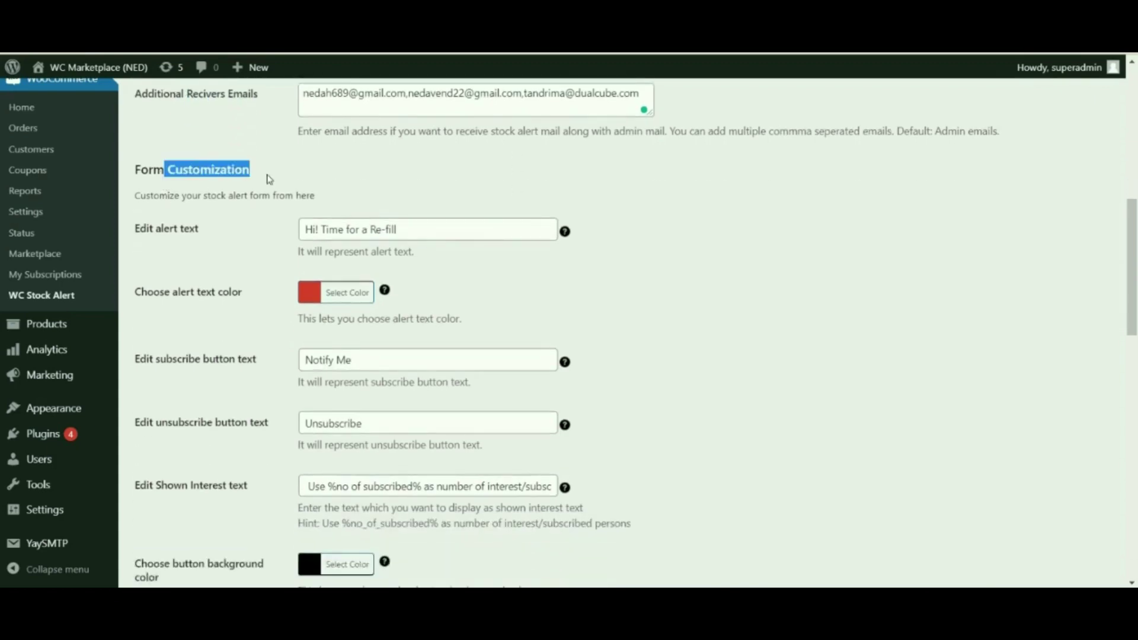
scroll(323, 461, down, 4)
scroll(323, 463, up, 4)
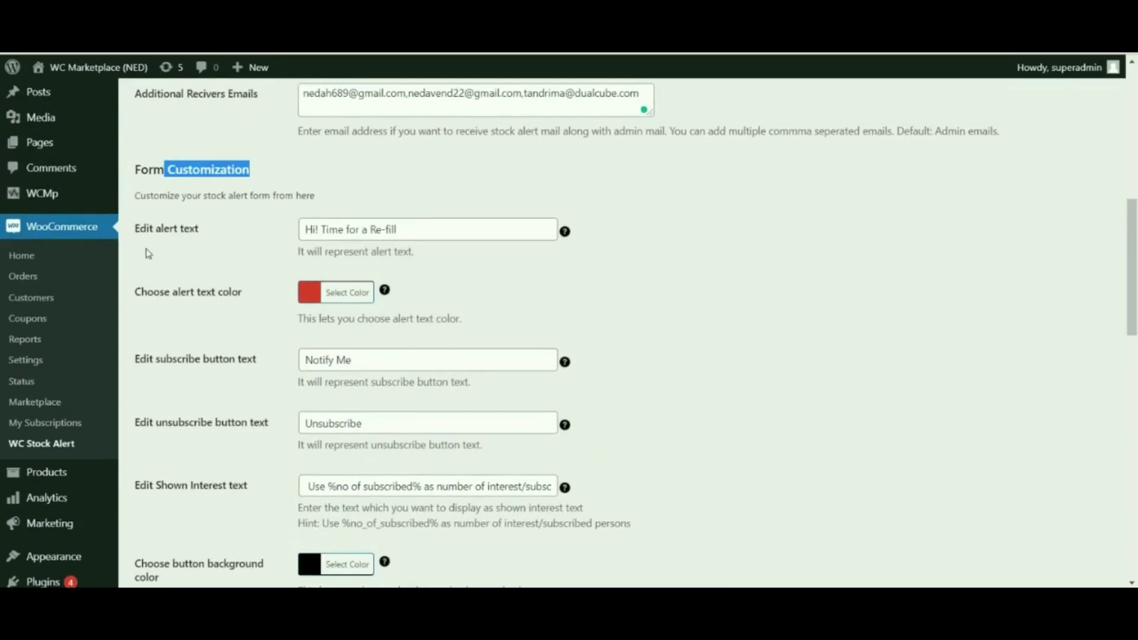
Step: Replace the alert text with 'sorry !! Time for a Re-fill'
drag(135, 228, 230, 220)
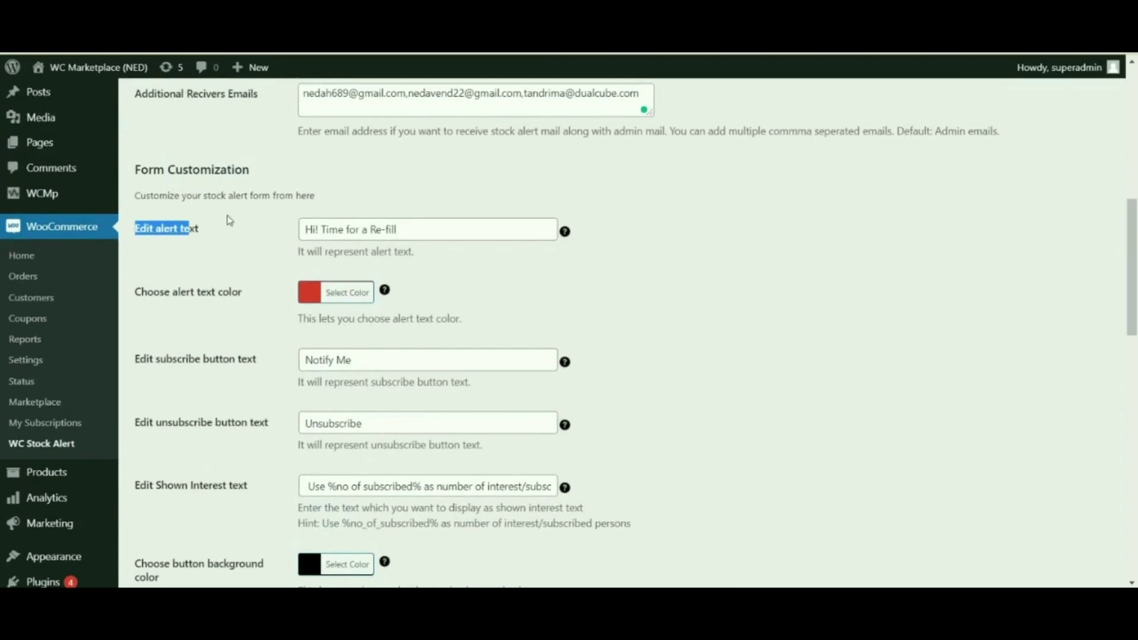
click(462, 230)
drag(462, 229, 300, 231)
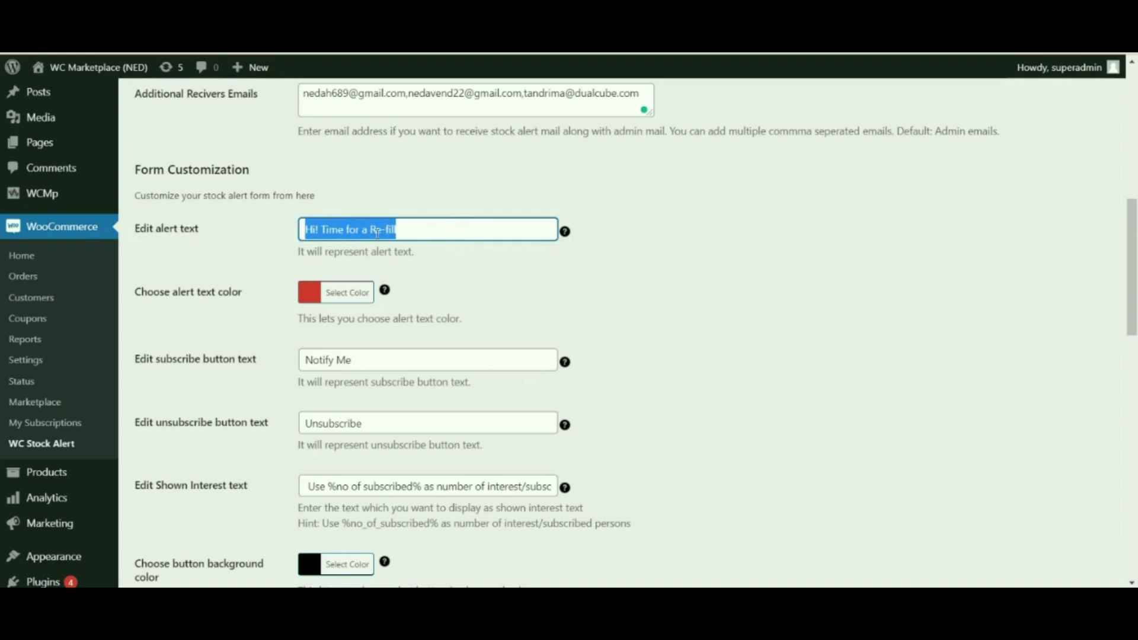
text(sorry)
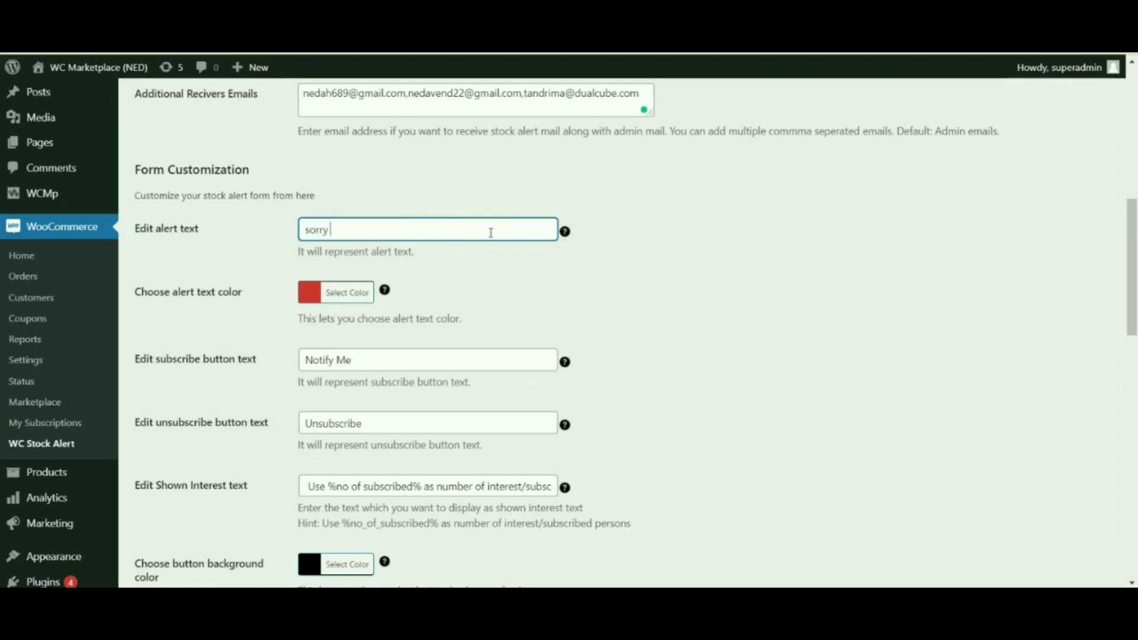
text( !! Time for a Re-fill)
click(340, 229)
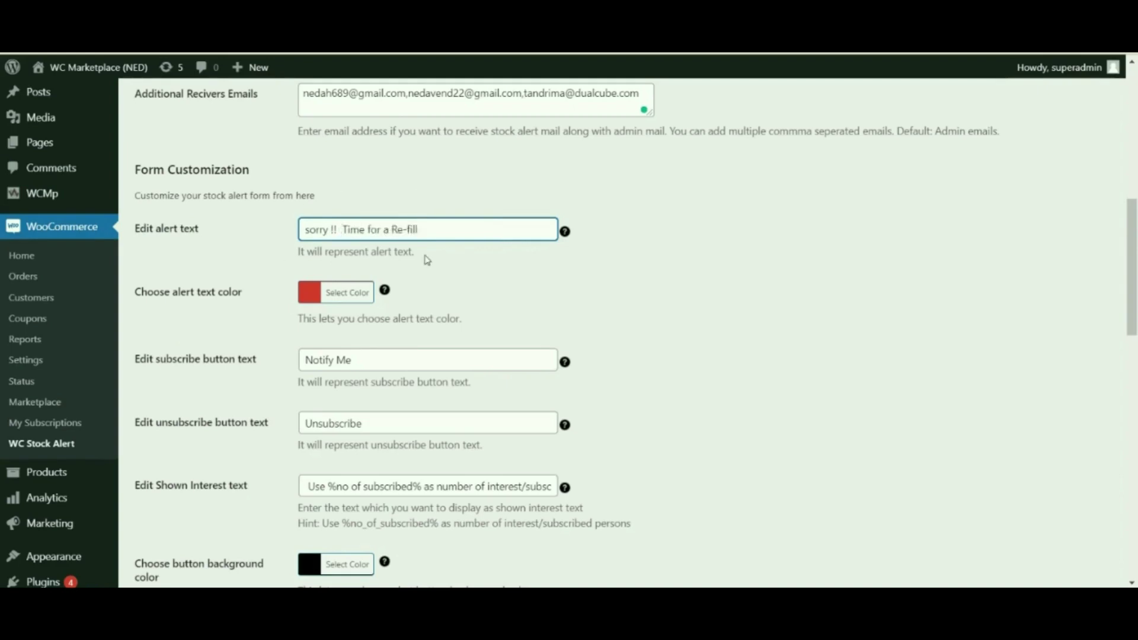
Step: Check the alert text colour, leaving it red
drag(225, 292, 147, 291)
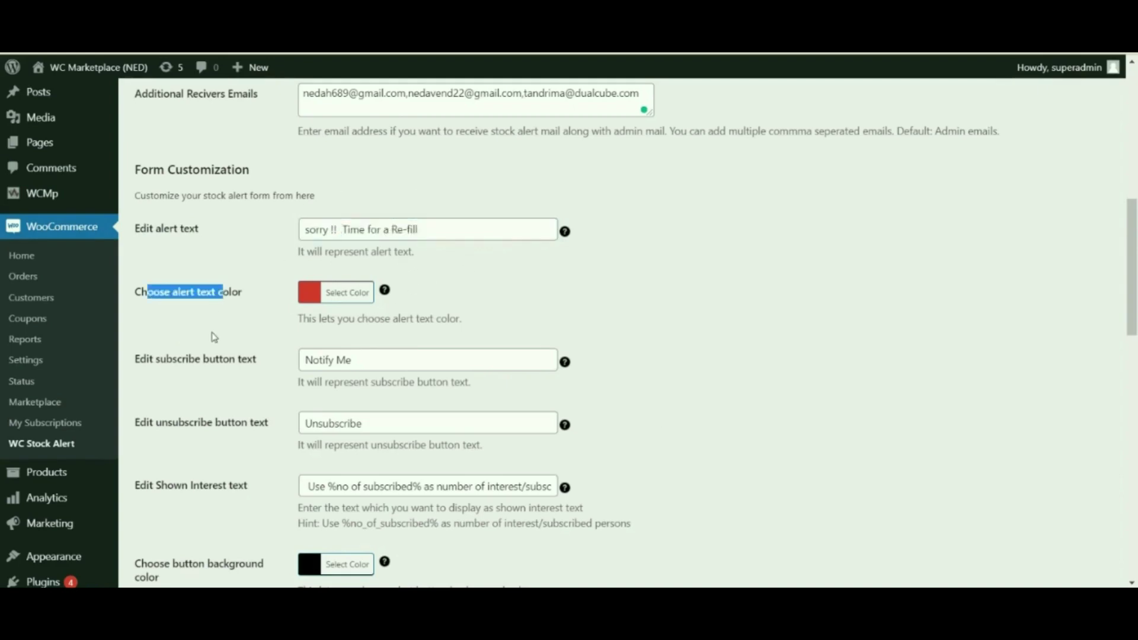
click(340, 292)
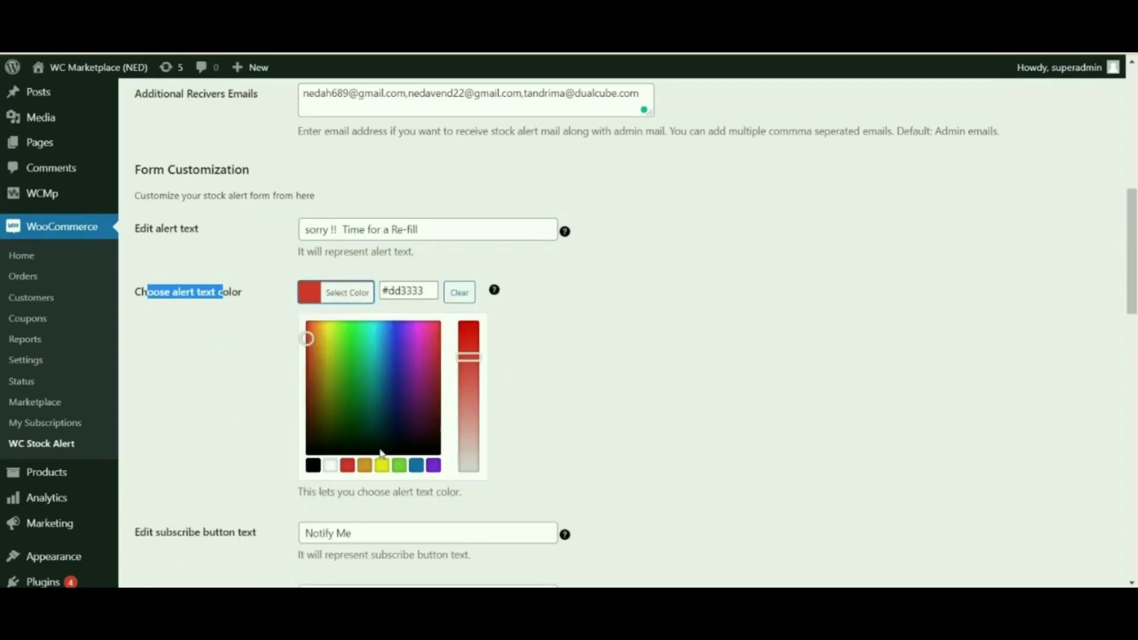
click(586, 349)
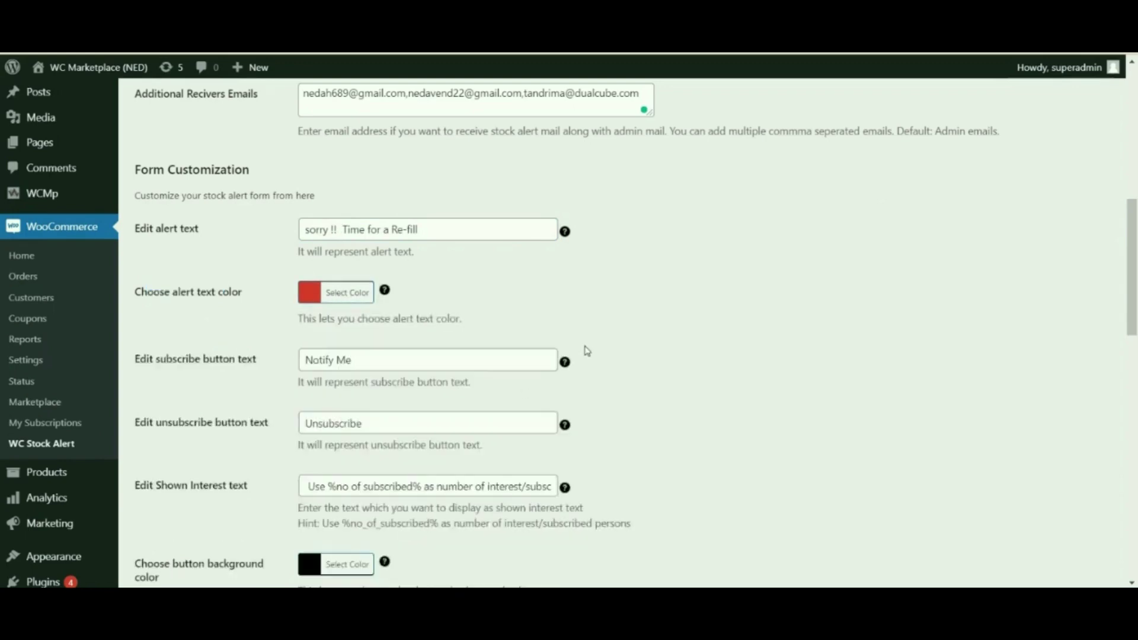
scroll(587, 350, down, 1)
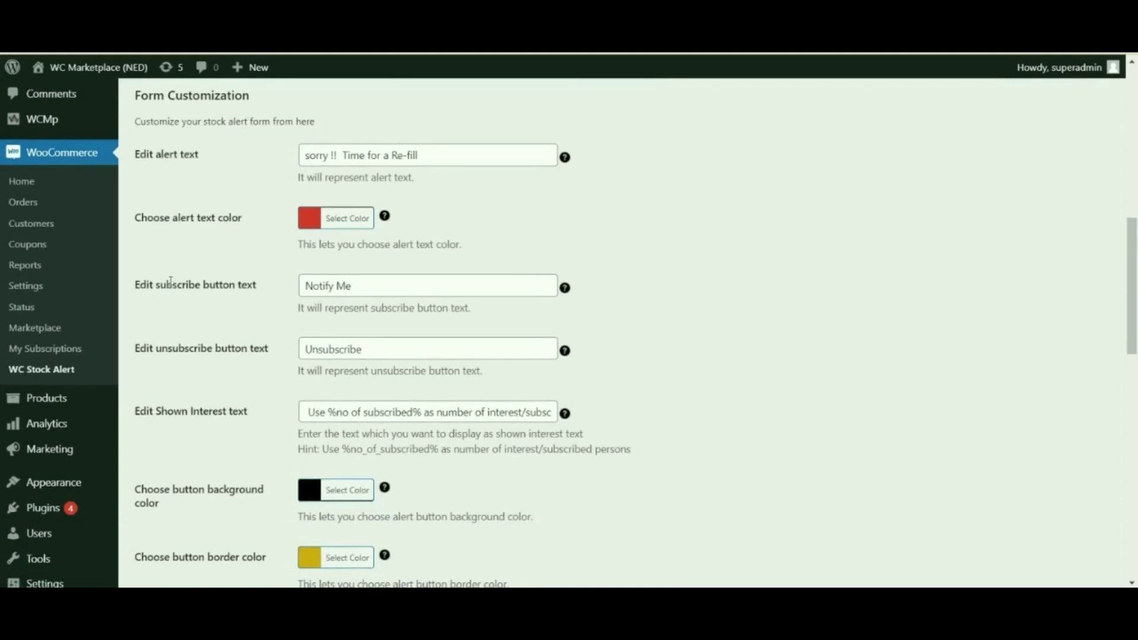
Step: Change the subscribe button text from 'Notify Me' to 'subscribe me'
drag(167, 285, 238, 286)
drag(356, 286, 295, 285)
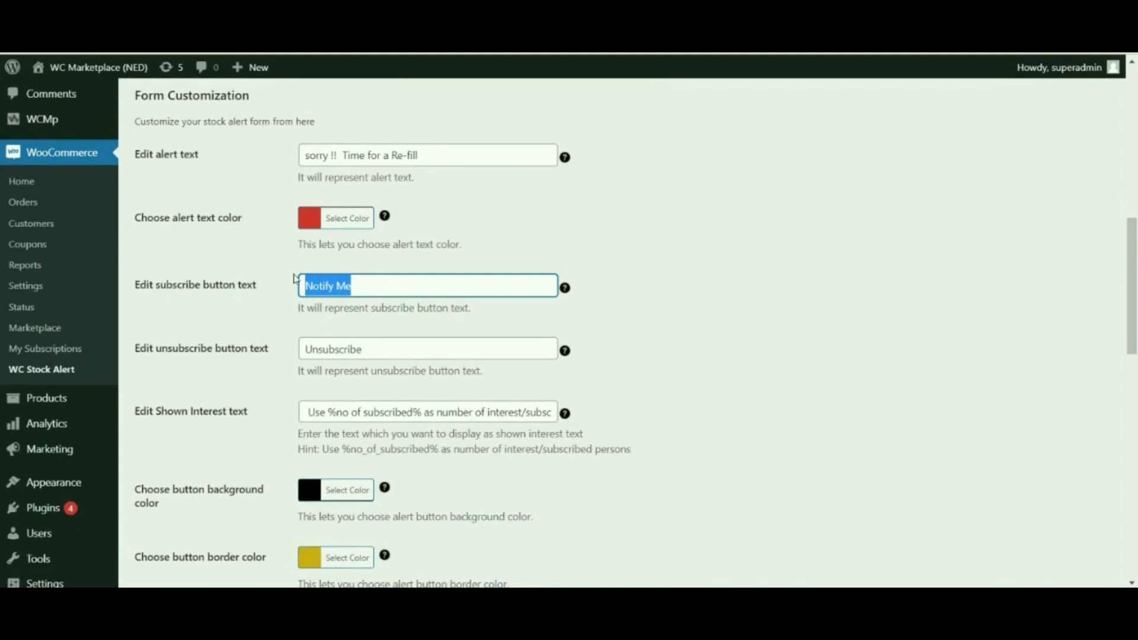
key(BackSpace)
text(subscribe me)
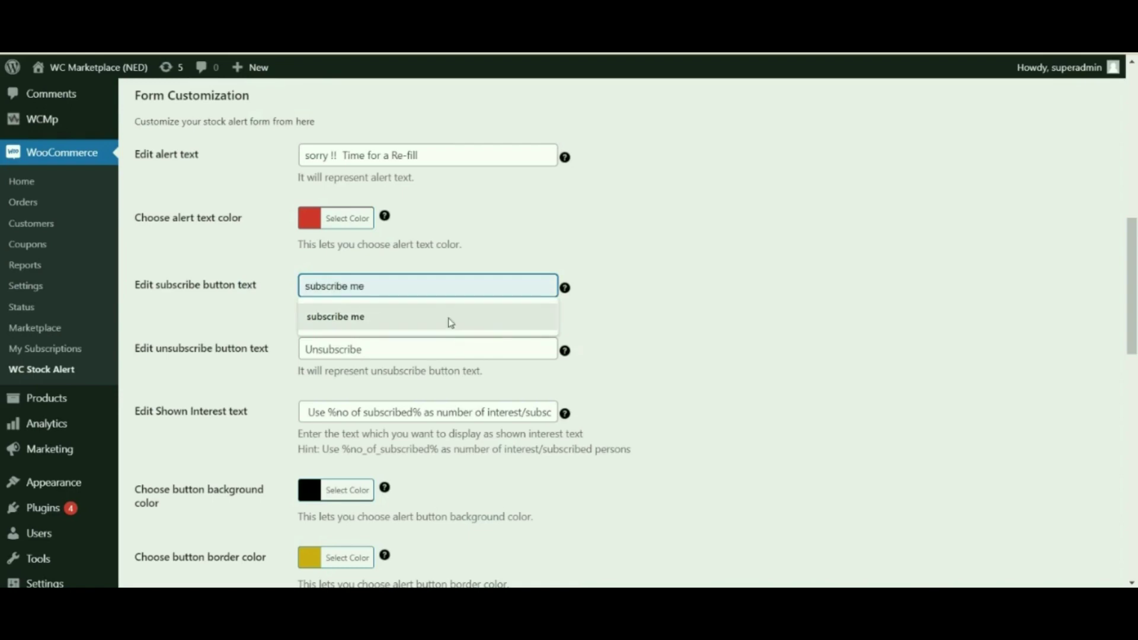
click(451, 318)
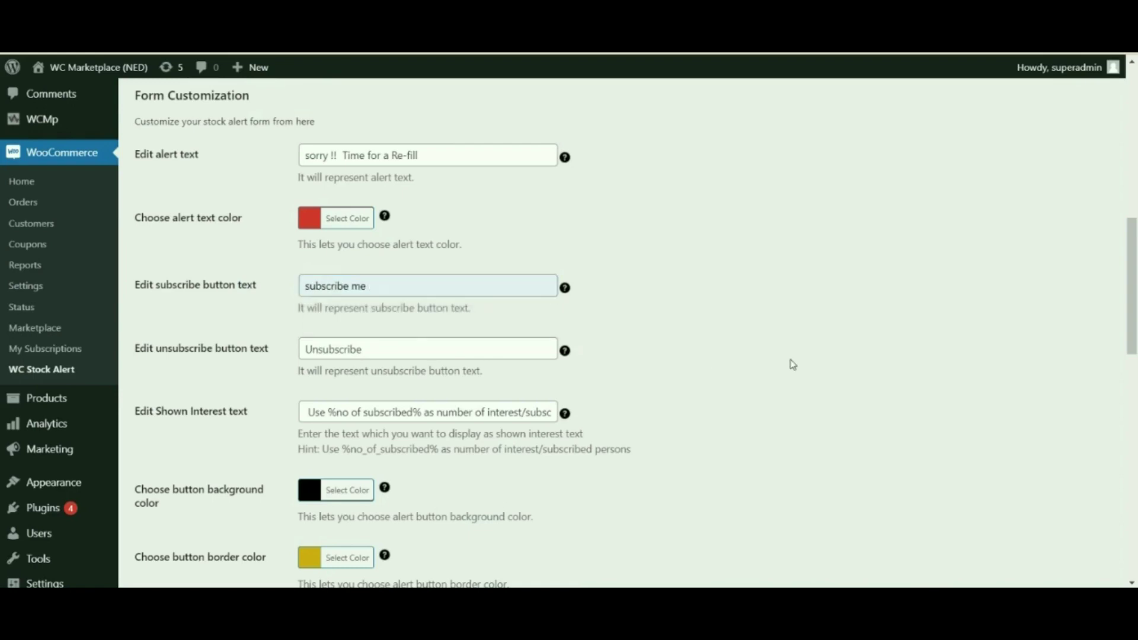
drag(268, 349, 161, 349)
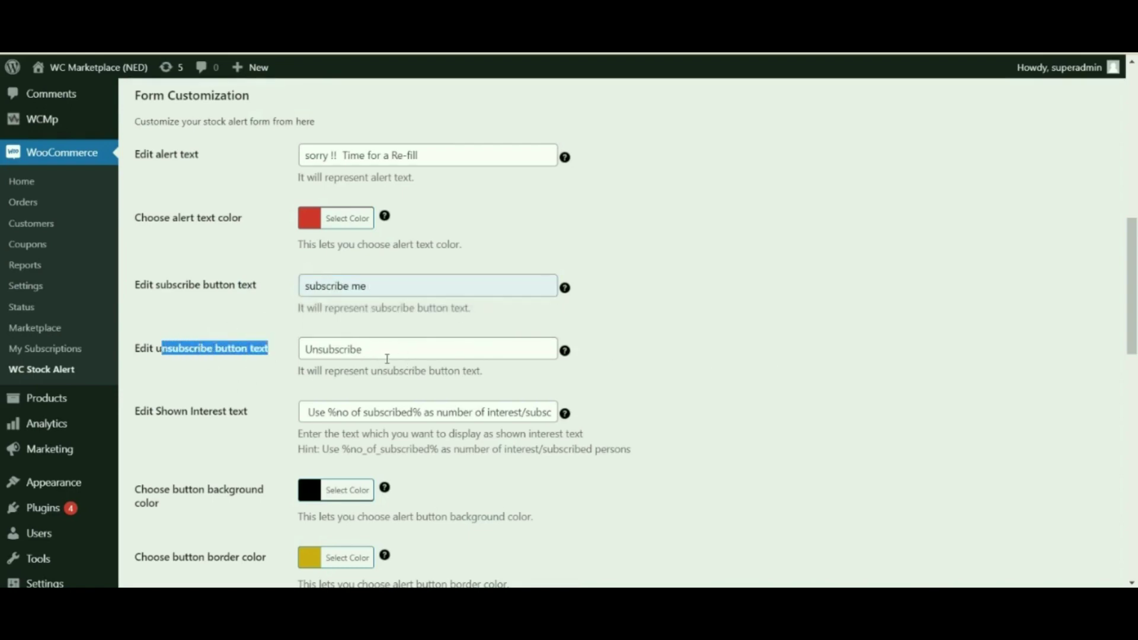
click(260, 383)
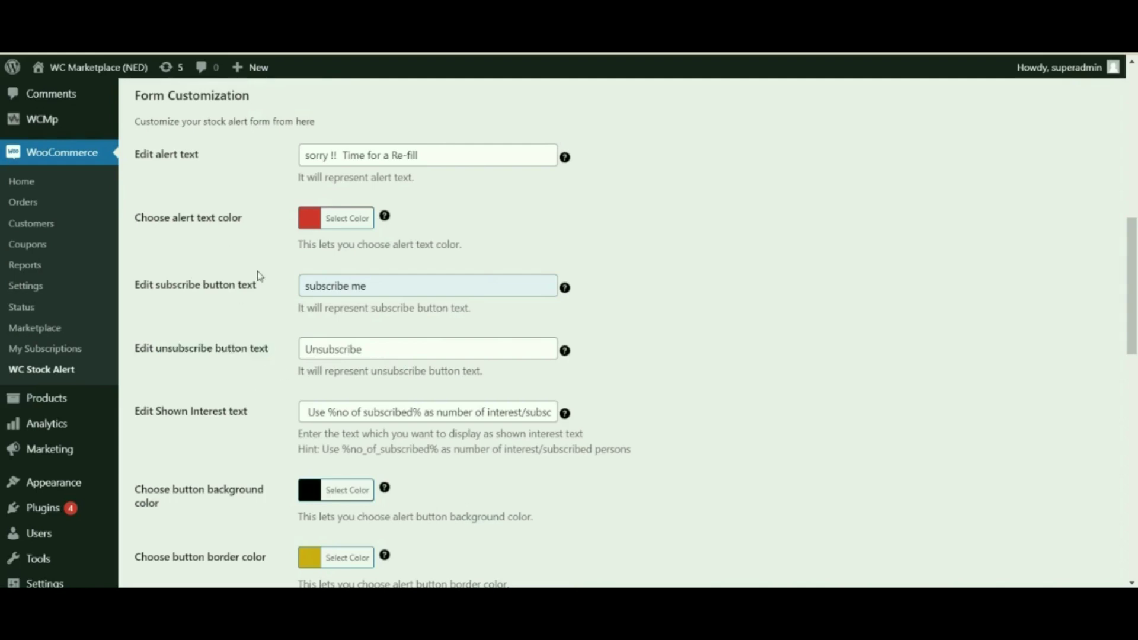
drag(1134, 326, 1136, 359)
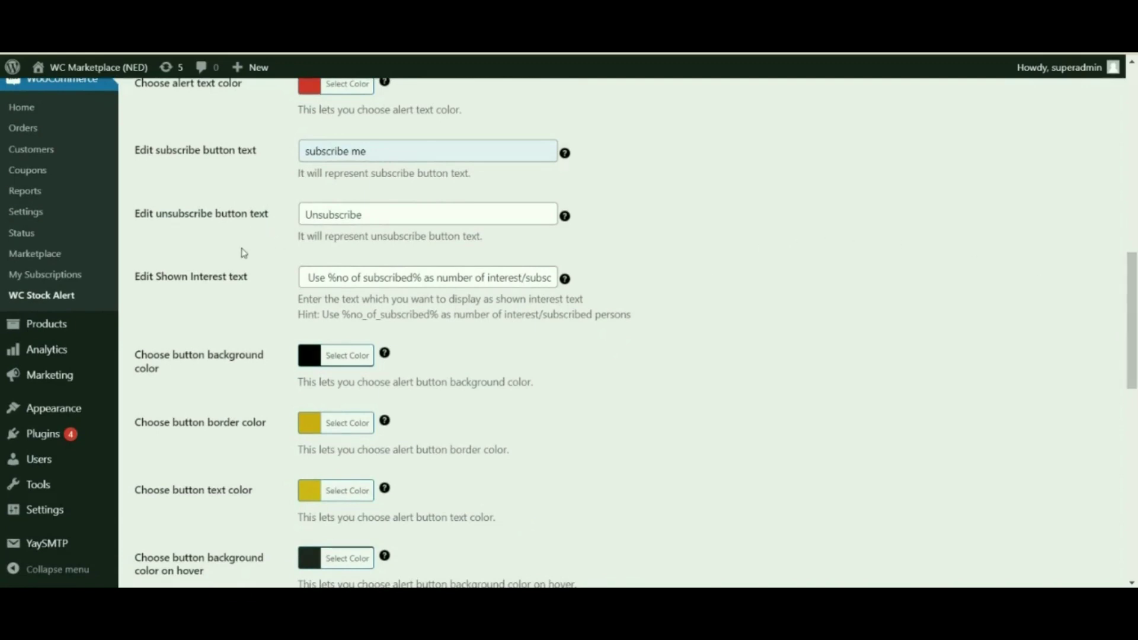
scroll(198, 330, down, 1)
drag(173, 203, 251, 215)
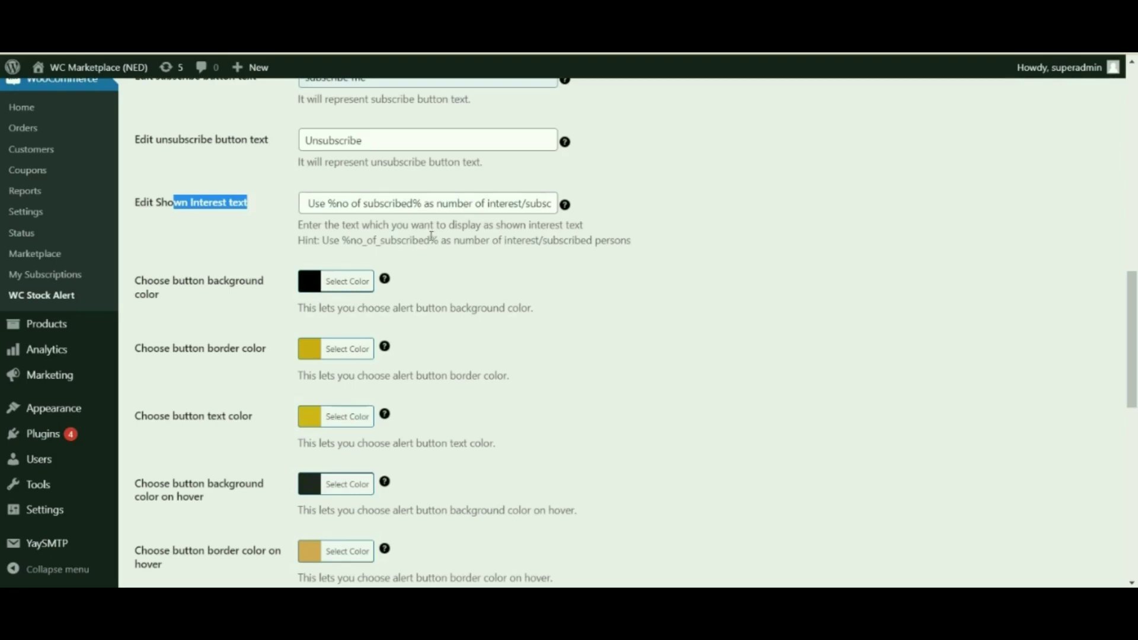
scroll(431, 236, down, 1)
click(490, 216)
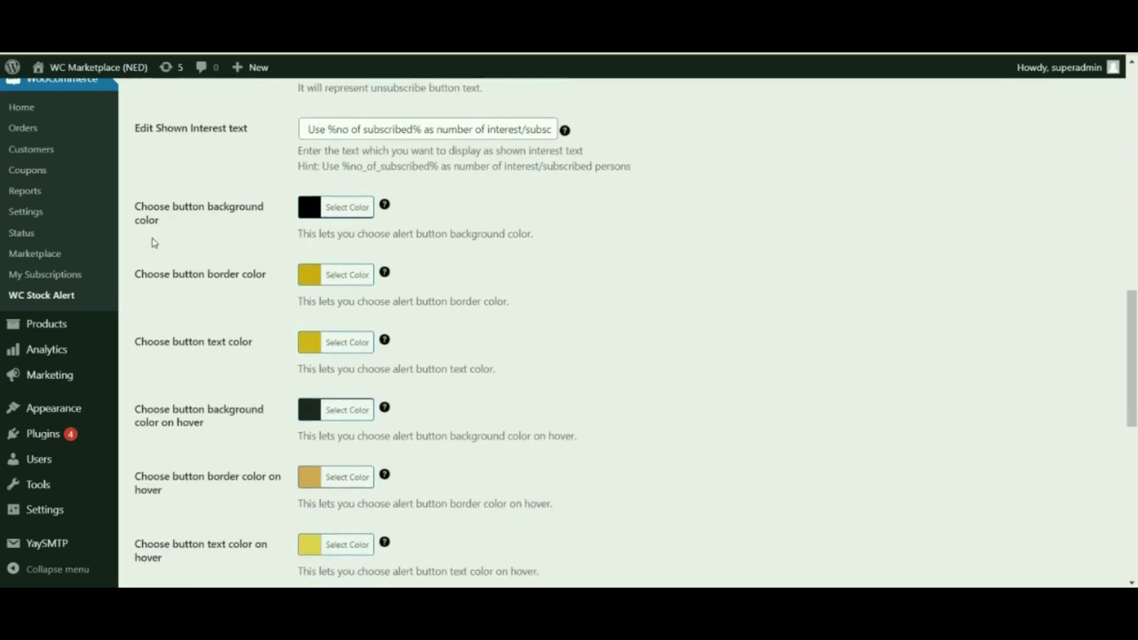
scroll(154, 242, down, 2)
scroll(229, 382, up, 2)
scroll(332, 434, down, 2)
scroll(318, 319, up, 2)
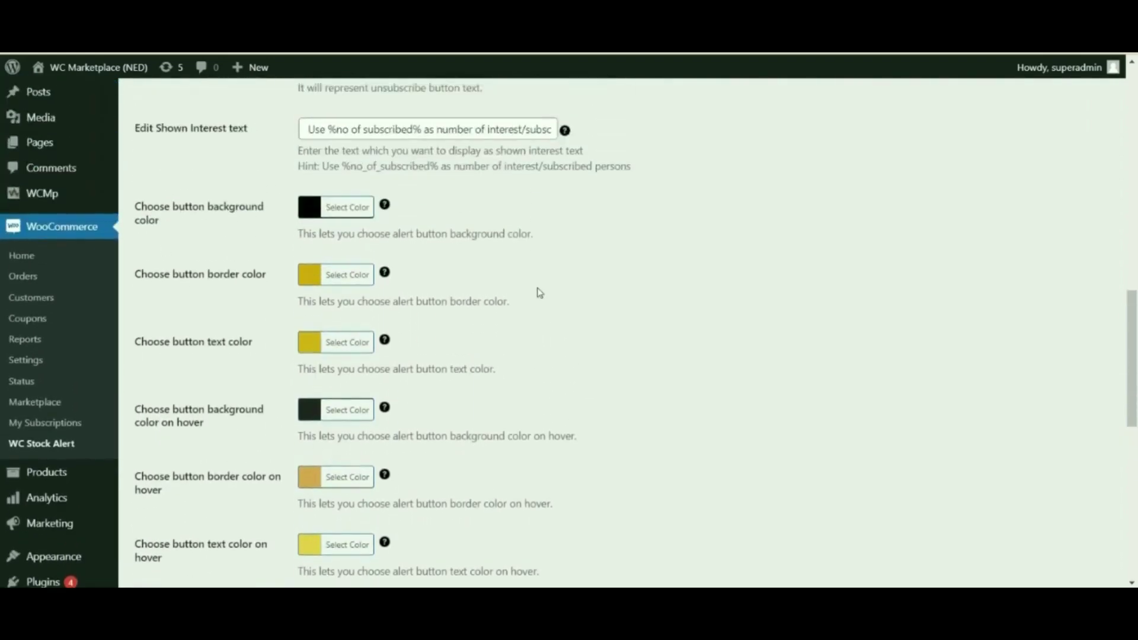
scroll(830, 326, down, 1)
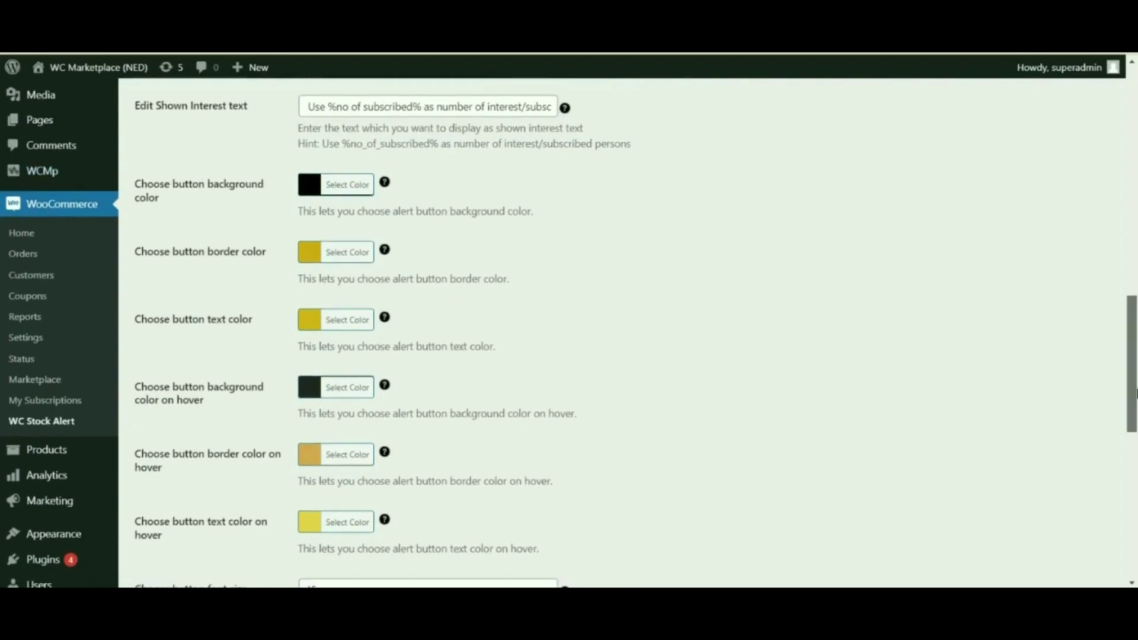
scroll(1134, 393, down, 1)
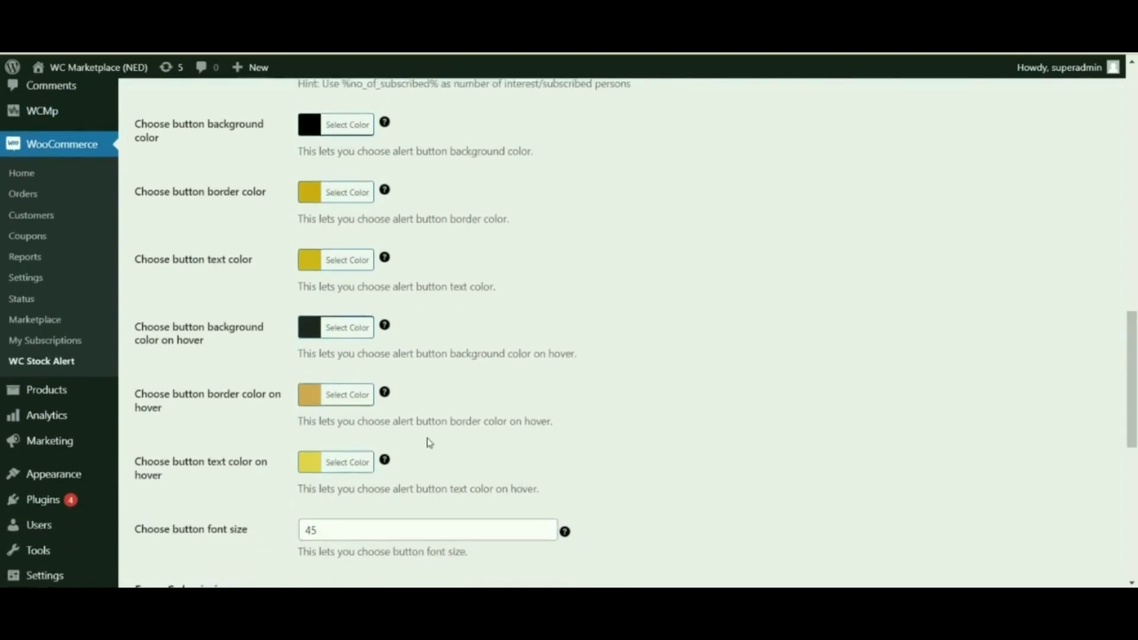
scroll(430, 444, down, 1)
scroll(428, 444, up, 3)
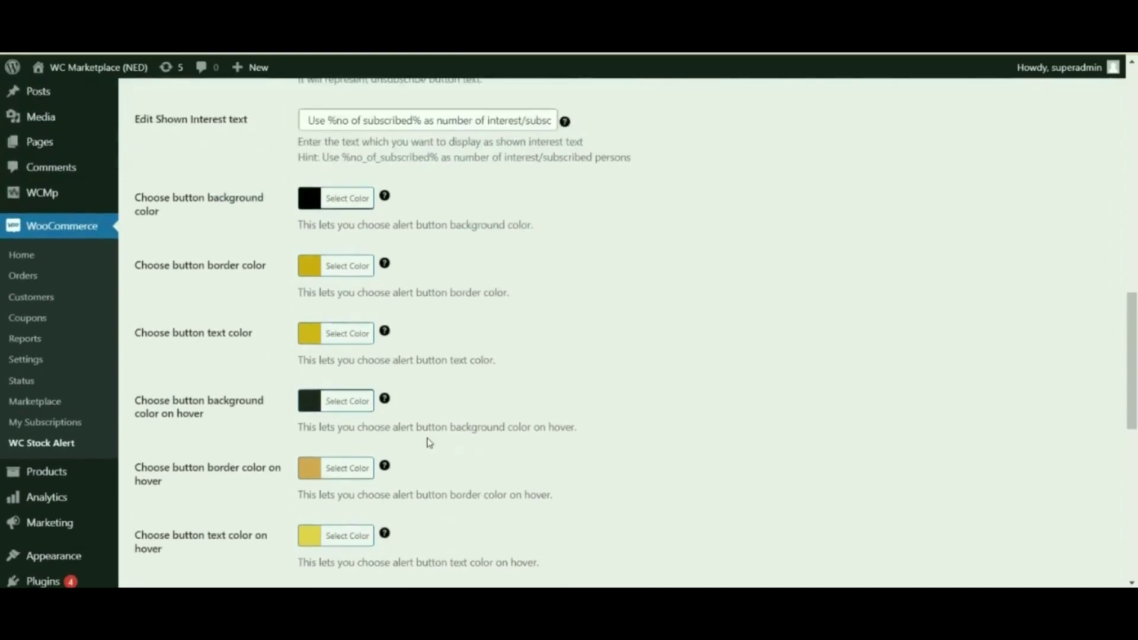
scroll(347, 419, down, 3)
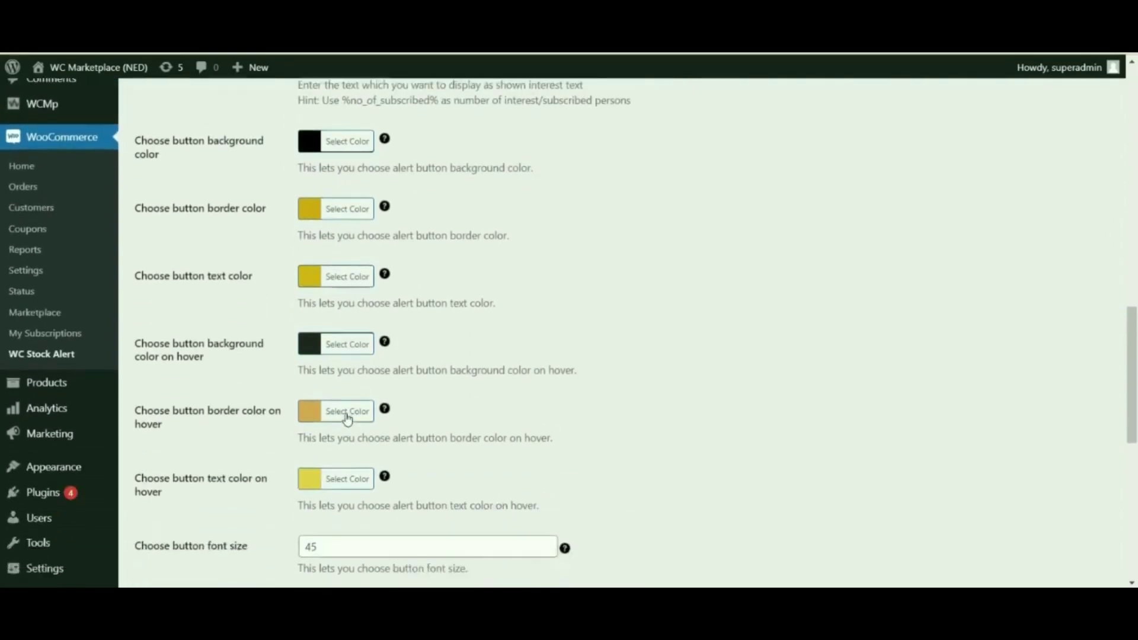
scroll(314, 168, up, 2)
scroll(299, 213, down, 1)
scroll(299, 245, down, 3)
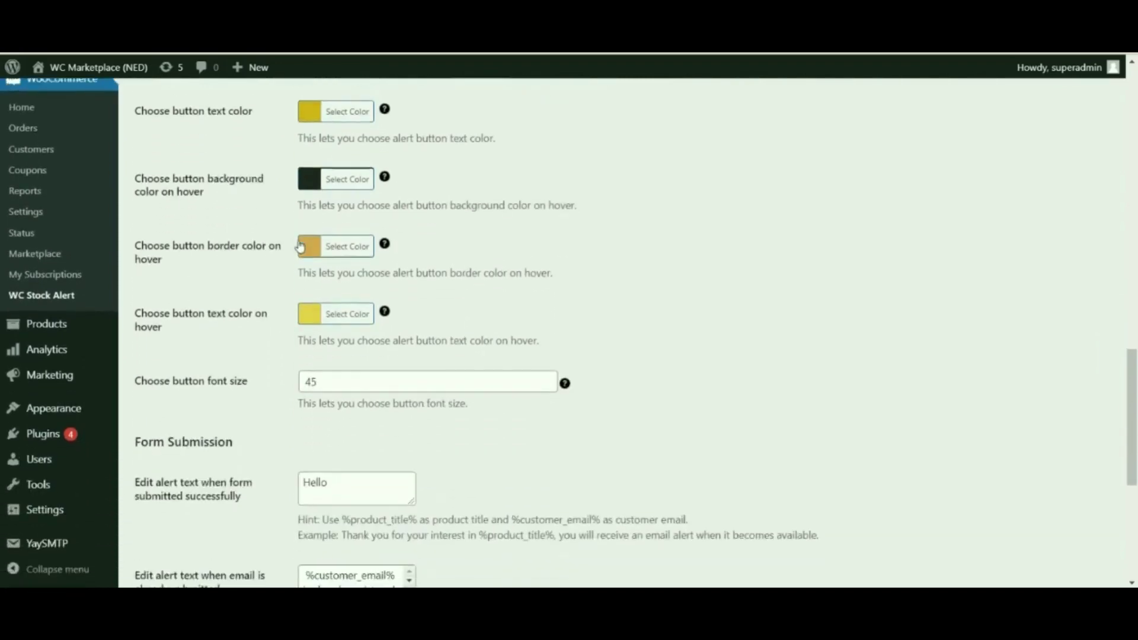
scroll(300, 246, down, 3)
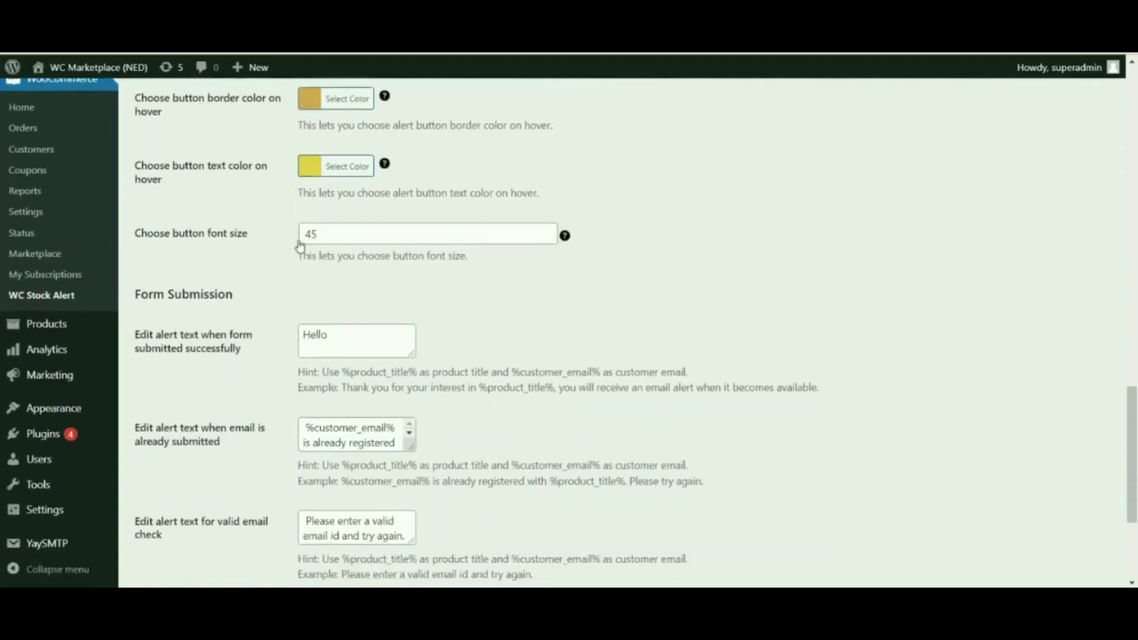
Step: Replace the successful-submission message with the pasted example thank-you sentence
drag(167, 145, 243, 155)
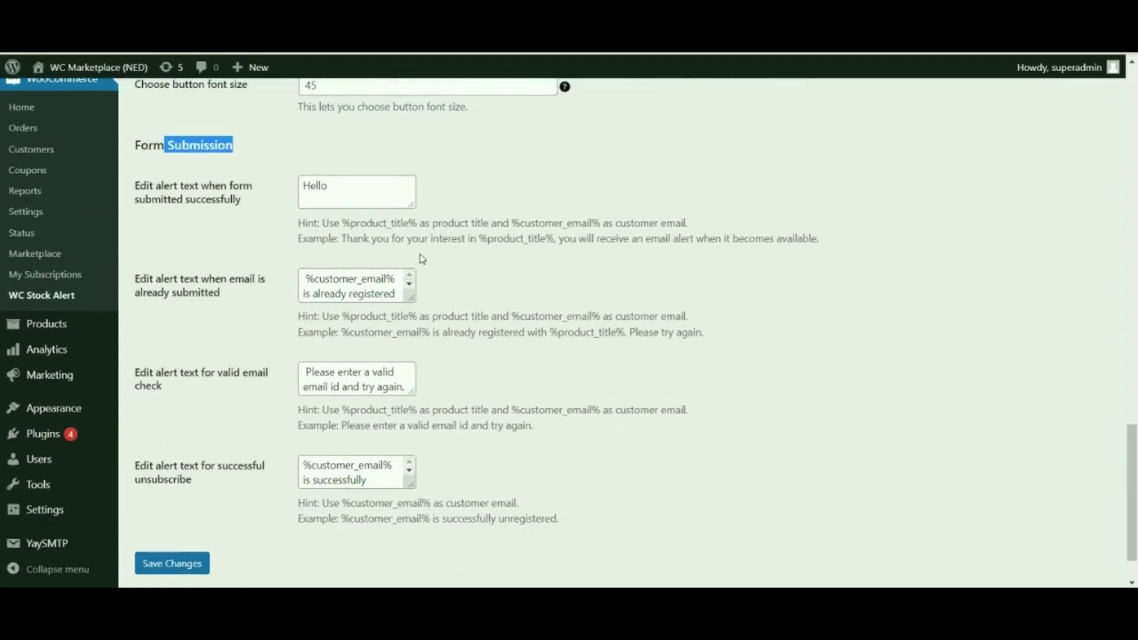
scroll(356, 284, down, 2)
drag(162, 186, 218, 211)
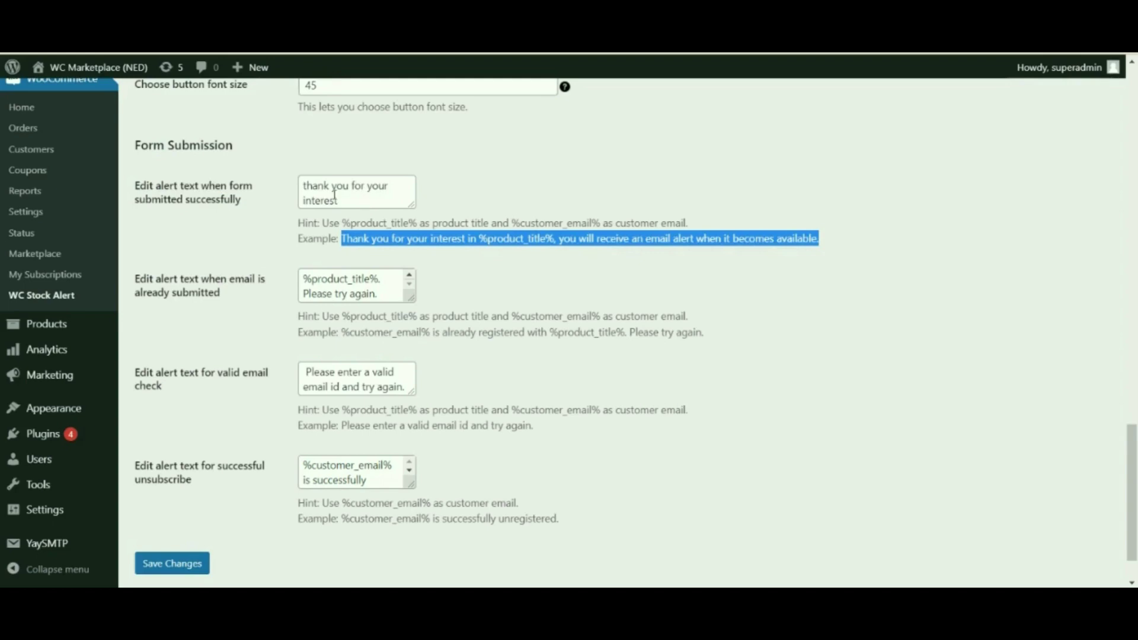
drag(337, 201, 296, 187)
key(BackSpace)
key(ctrl+v)
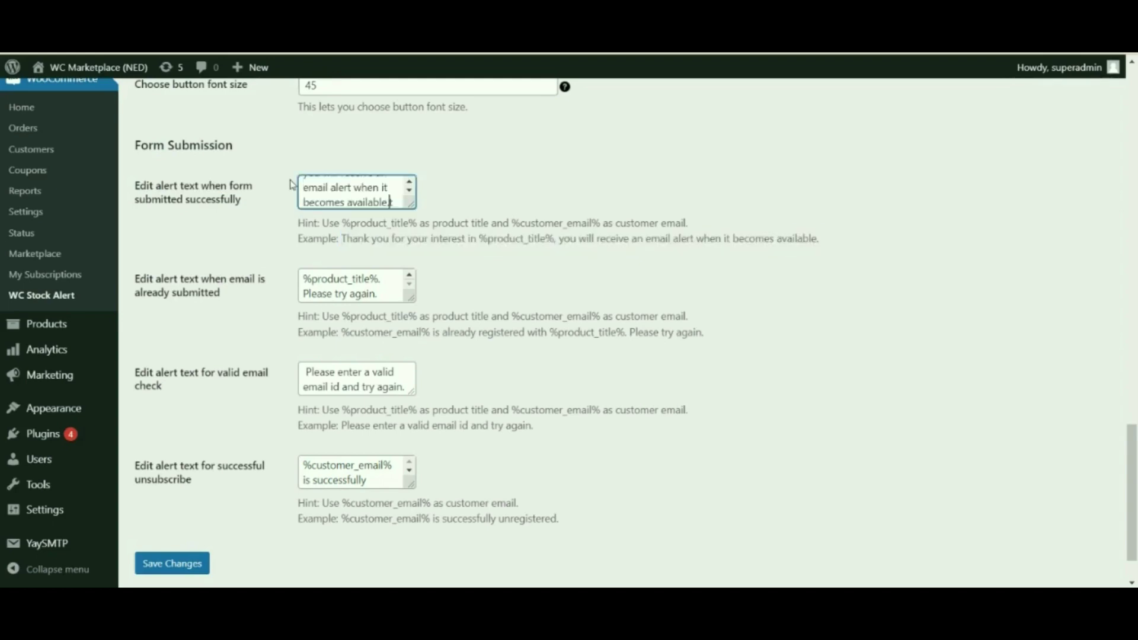
click(243, 335)
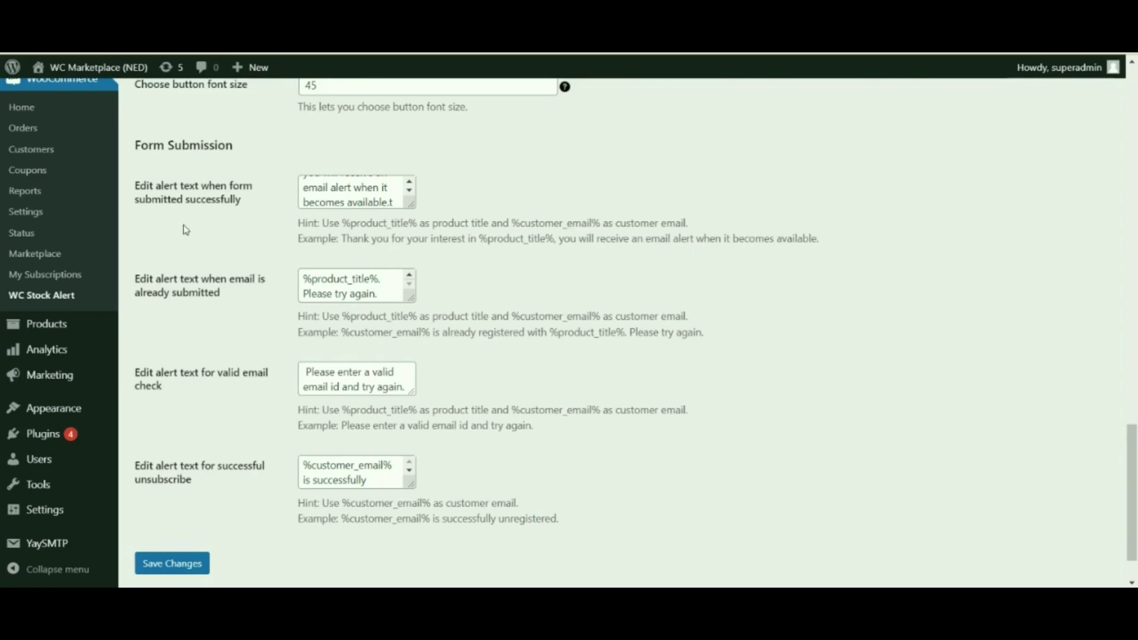
drag(154, 279, 205, 293)
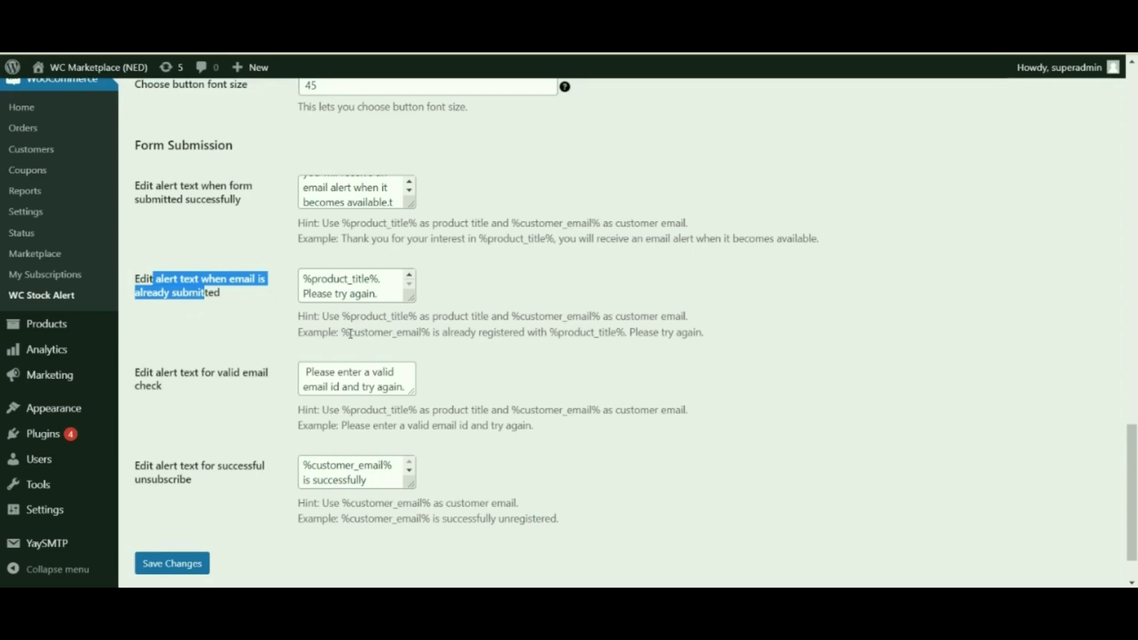
Step: Review the already-registered, valid-email and unsubscribe messages, then save the settings
drag(338, 332, 720, 349)
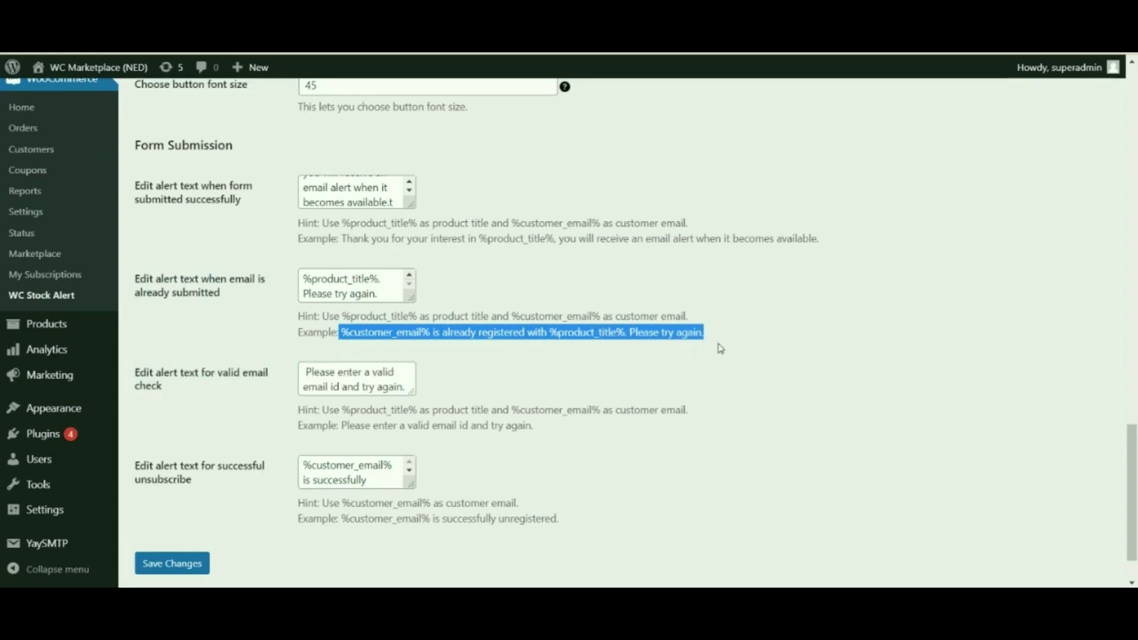
drag(154, 279, 721, 348)
click(807, 371)
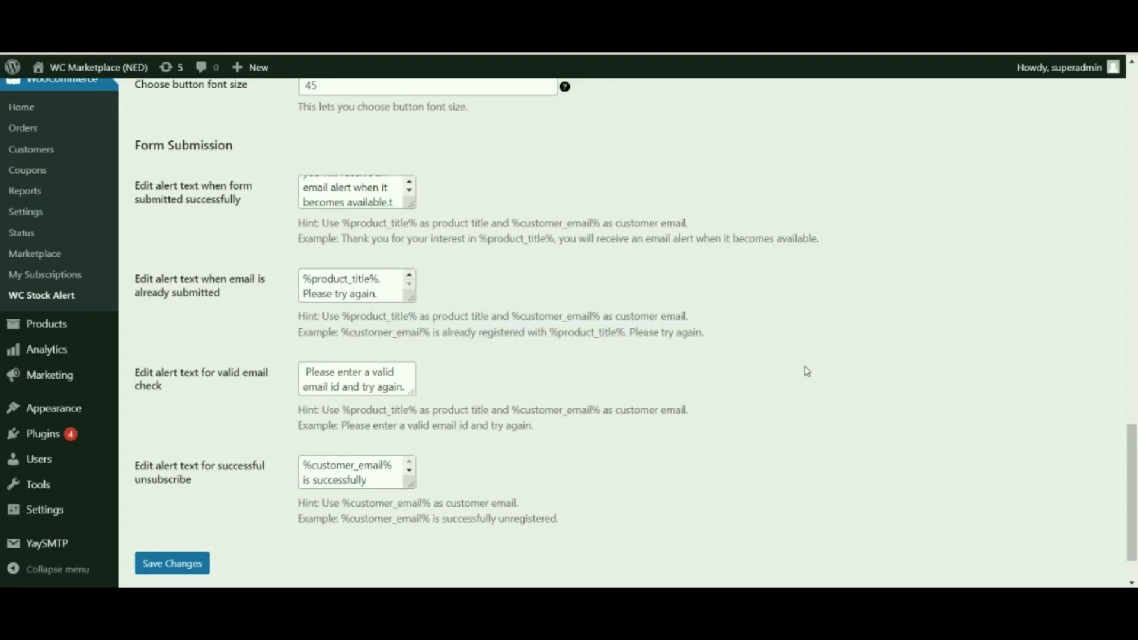
drag(155, 372, 177, 388)
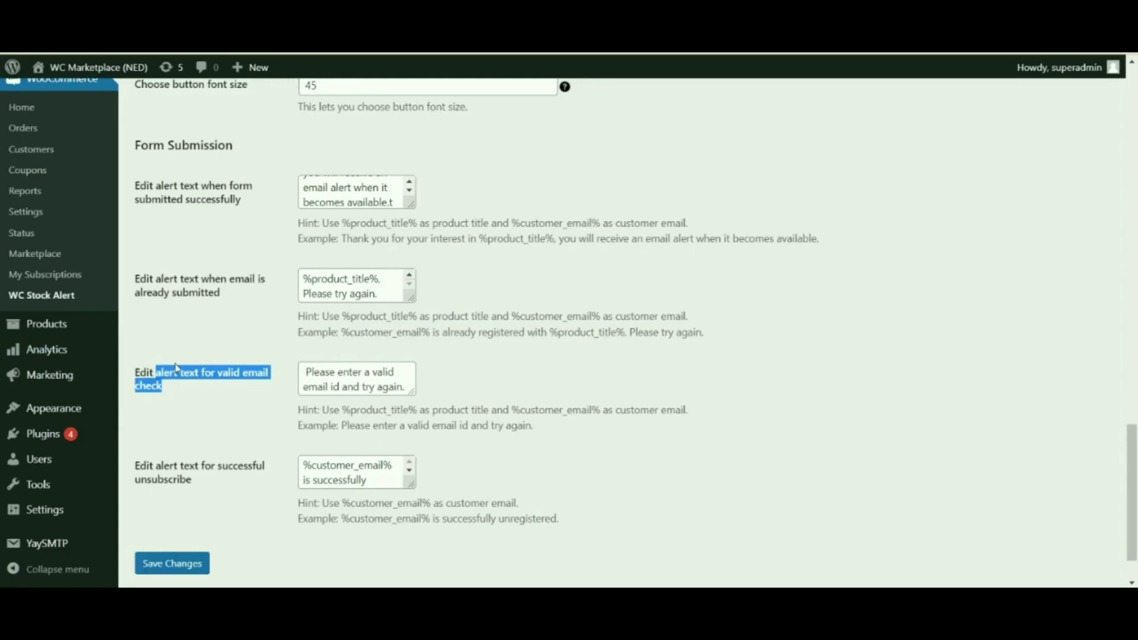
drag(341, 424, 560, 436)
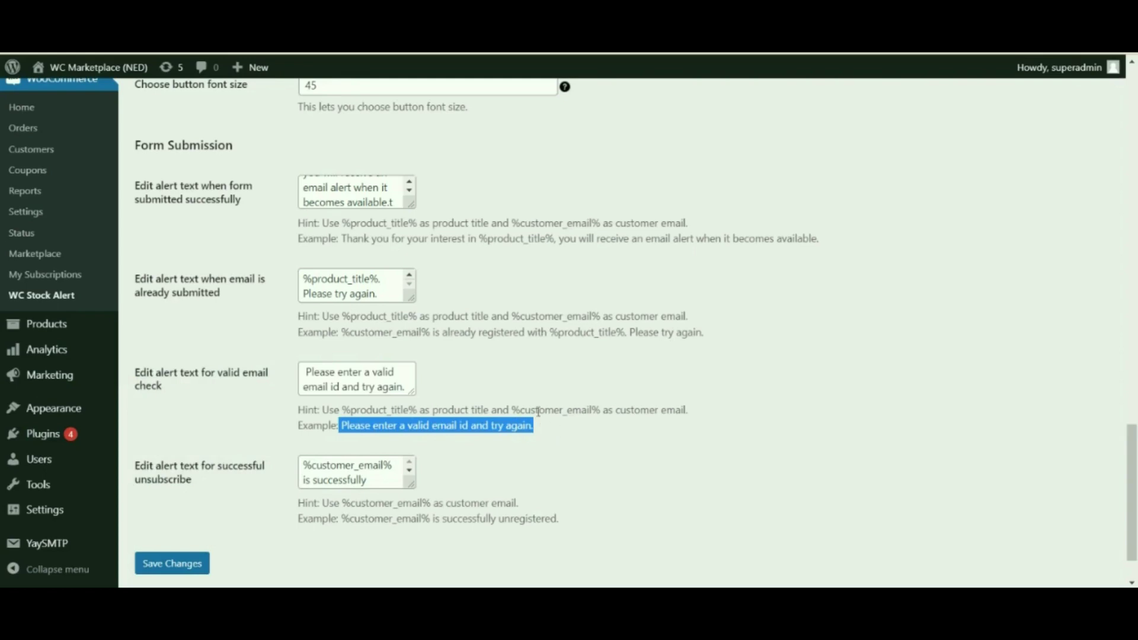
drag(162, 465, 228, 484)
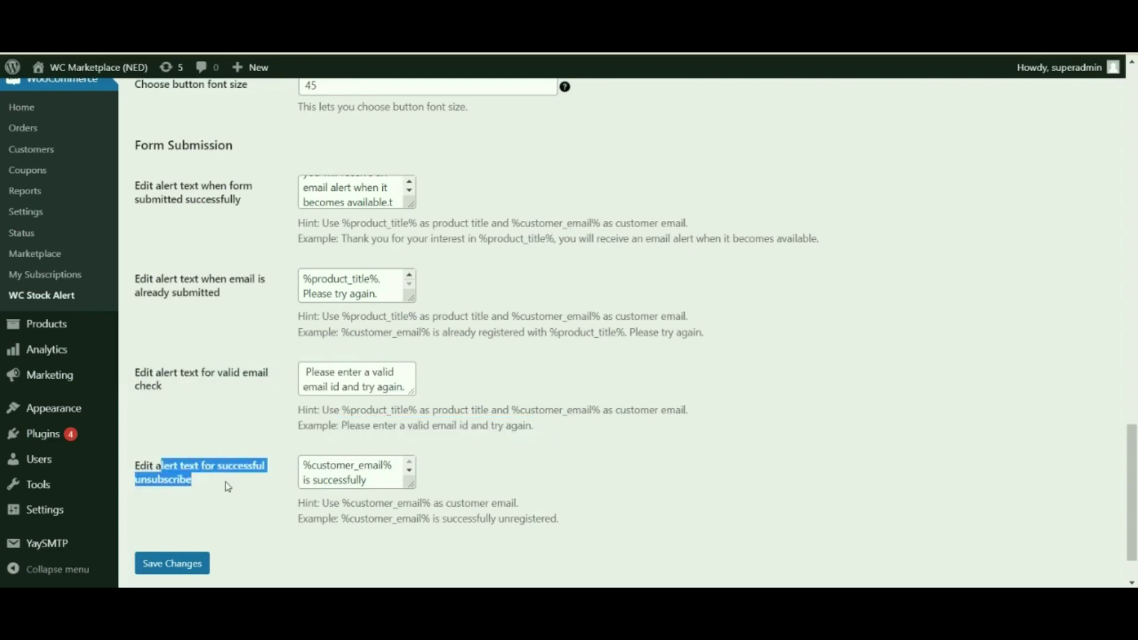
scroll(560, 444, down, 1)
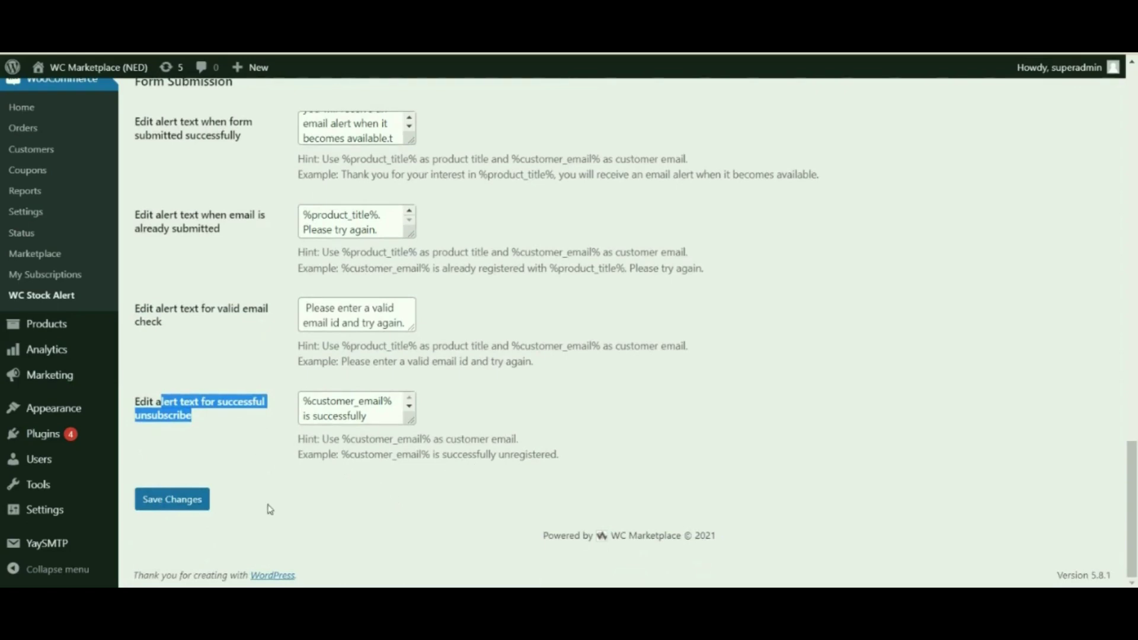
click(291, 499)
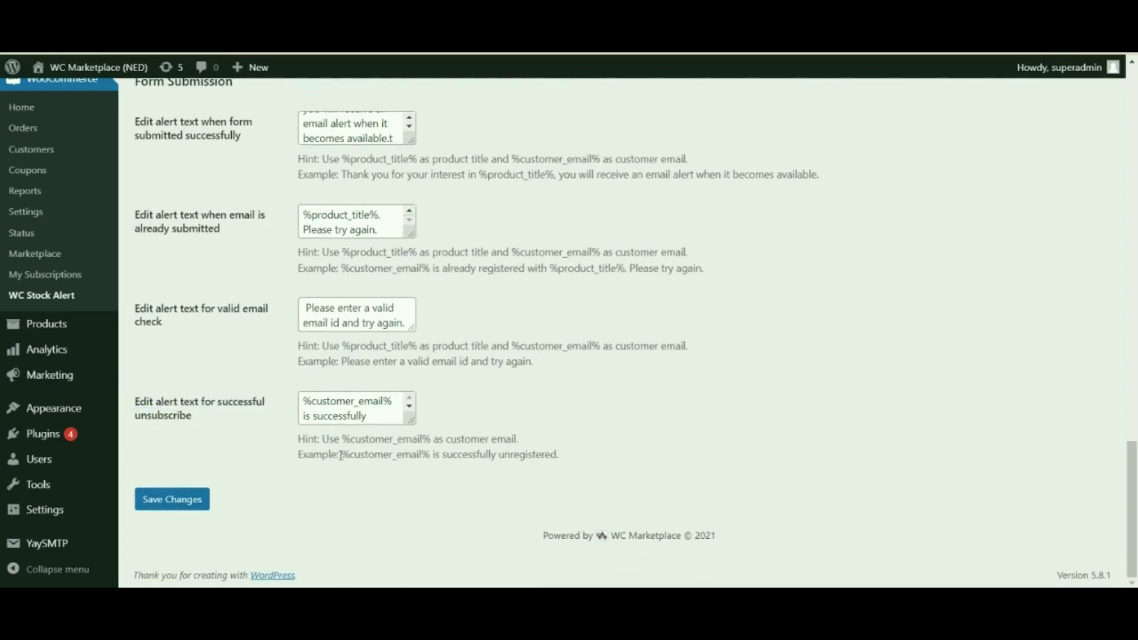
drag(341, 454, 522, 492)
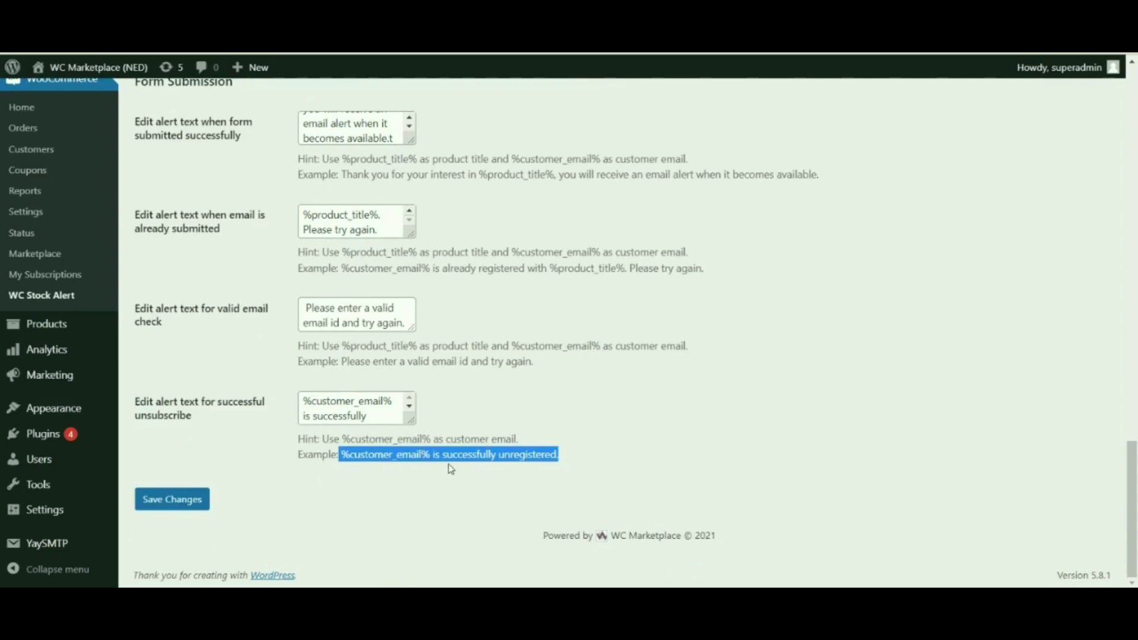
click(165, 501)
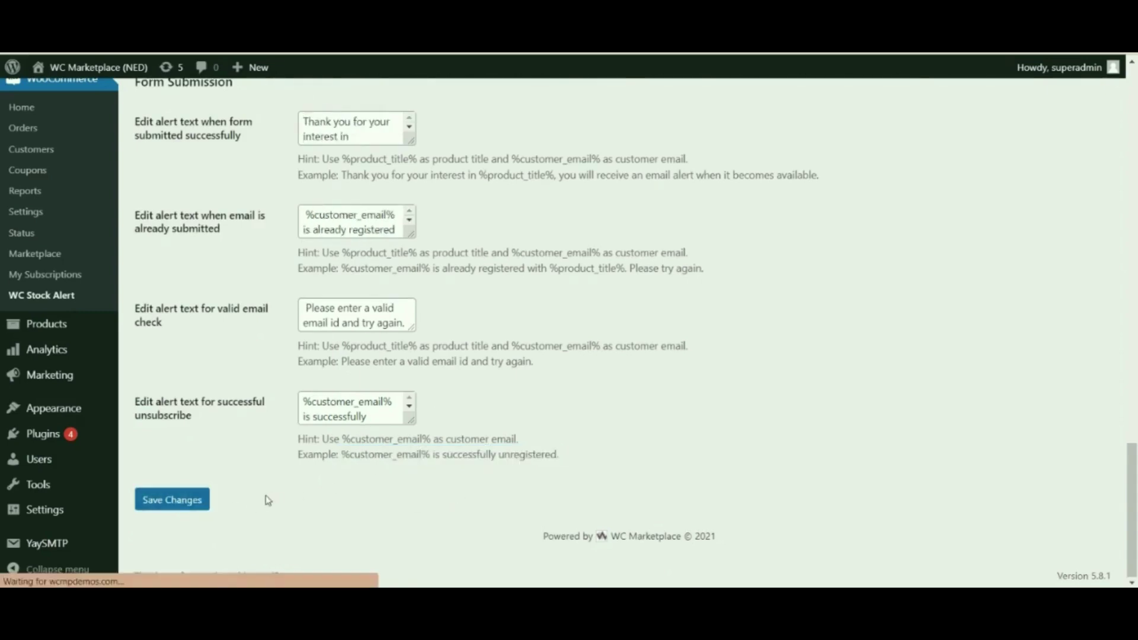
Step: Confirm the settings saved, then go via the Dashboard to All Products
click(162, 500)
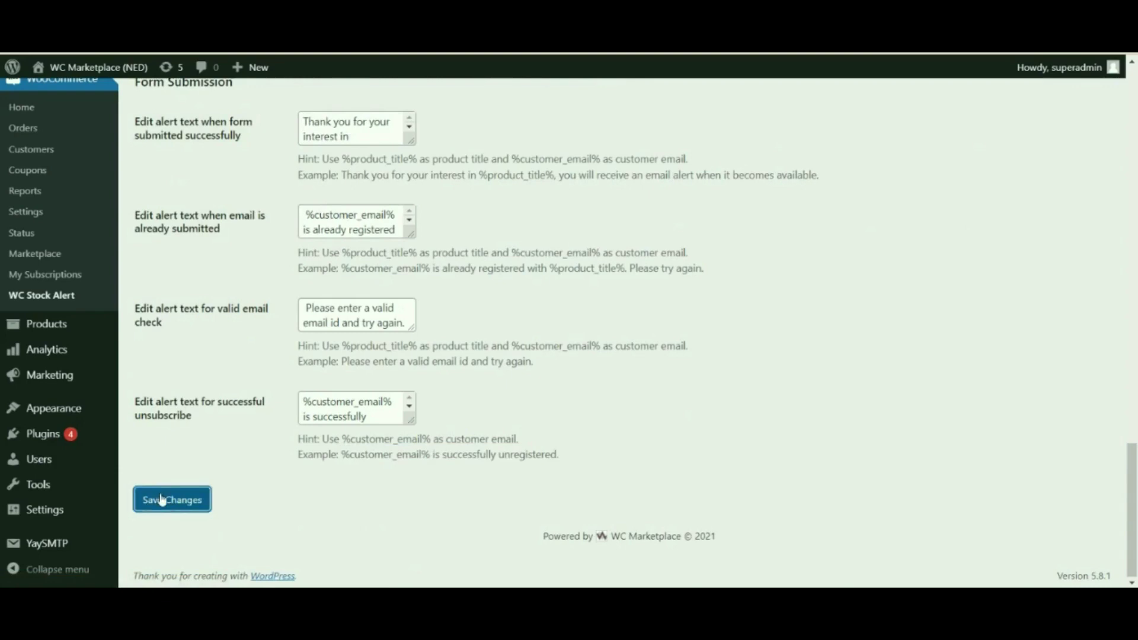
click(162, 499)
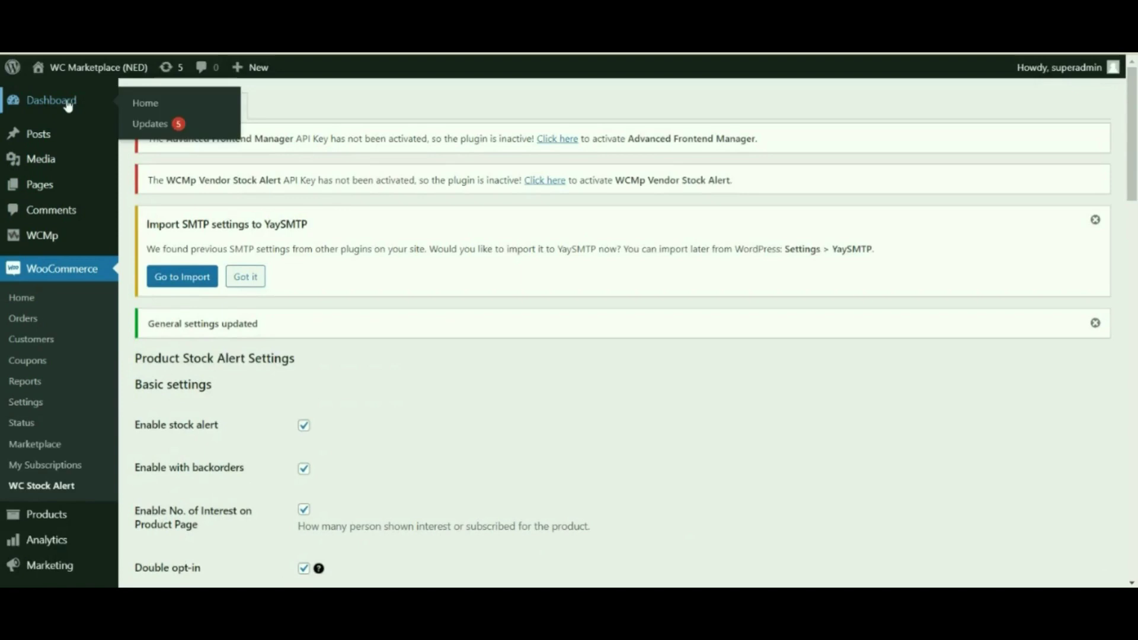
click(68, 105)
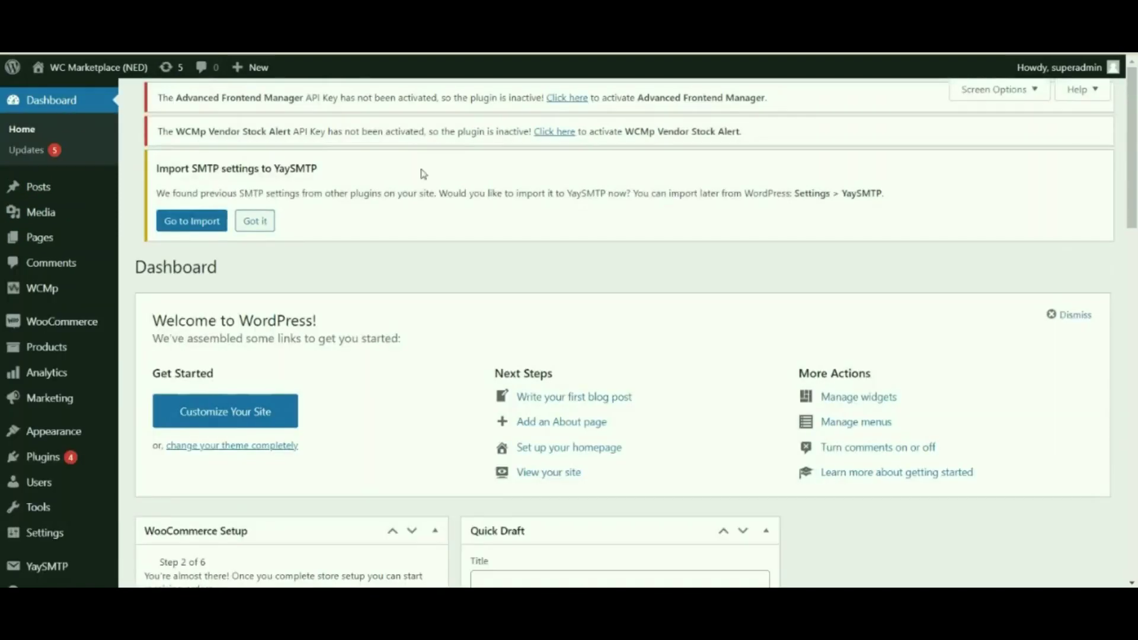
scroll(415, 178, down, 4)
click(80, 331)
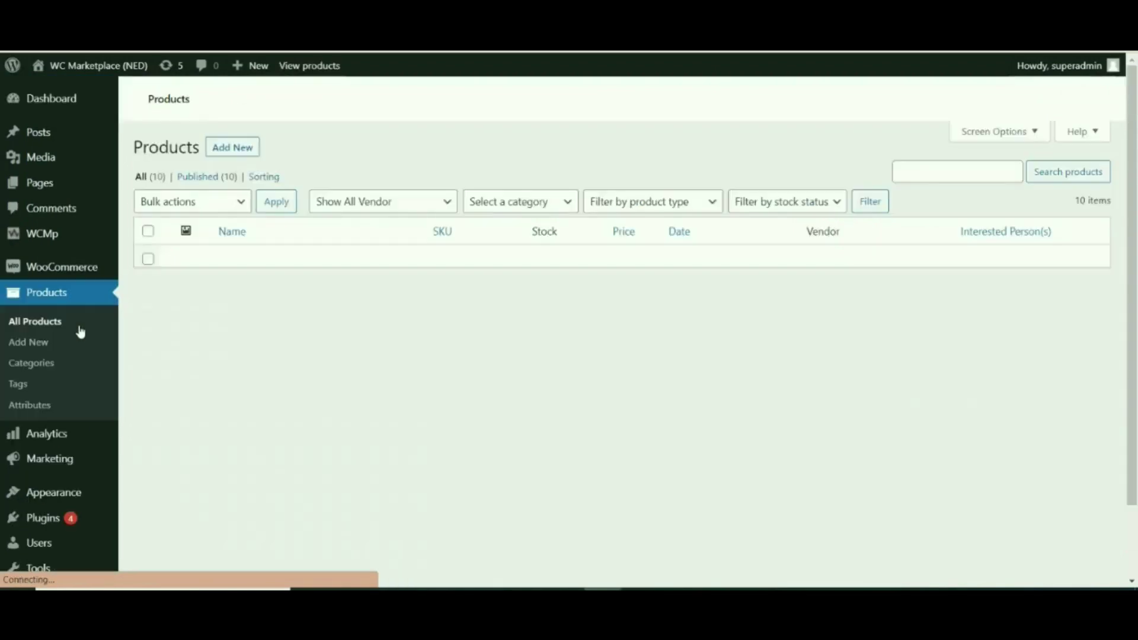
Step: Find Oranges in the product list and open its Quick Edit
scroll(186, 325, down, 3)
scroll(220, 325, up, 2)
scroll(218, 323, down, 2)
scroll(267, 306, up, 1)
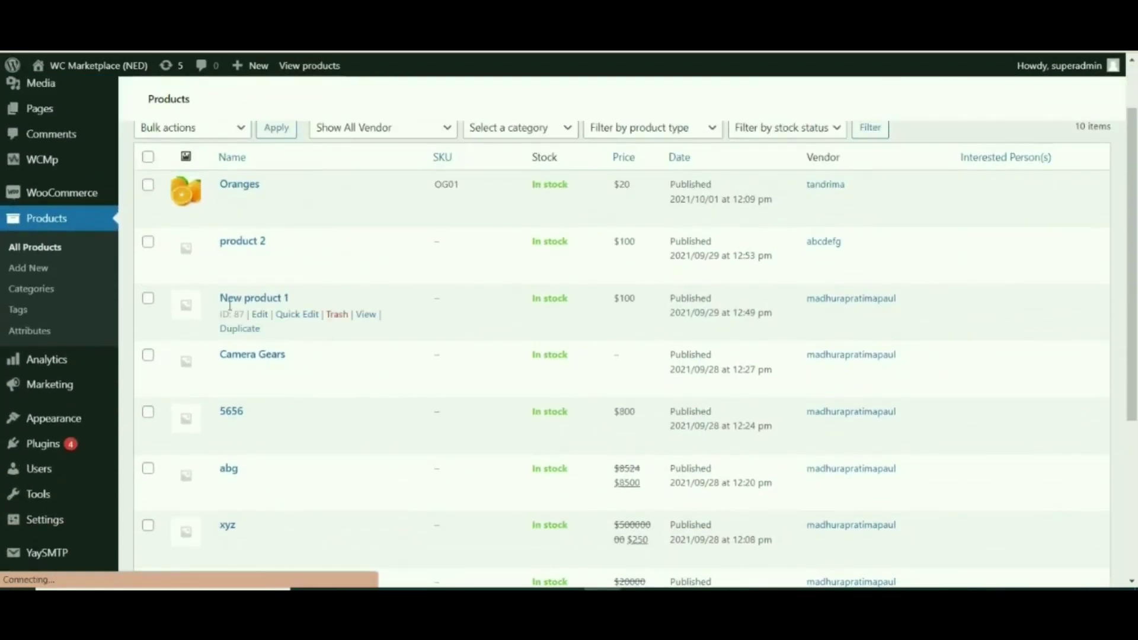
scroll(240, 196, up, 1)
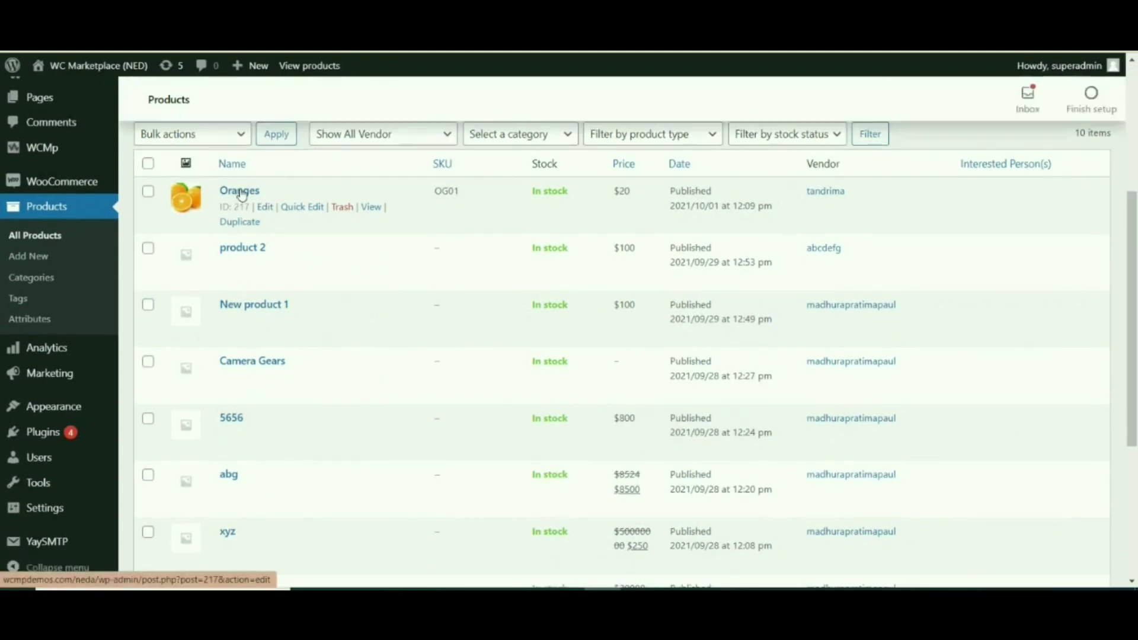
click(301, 207)
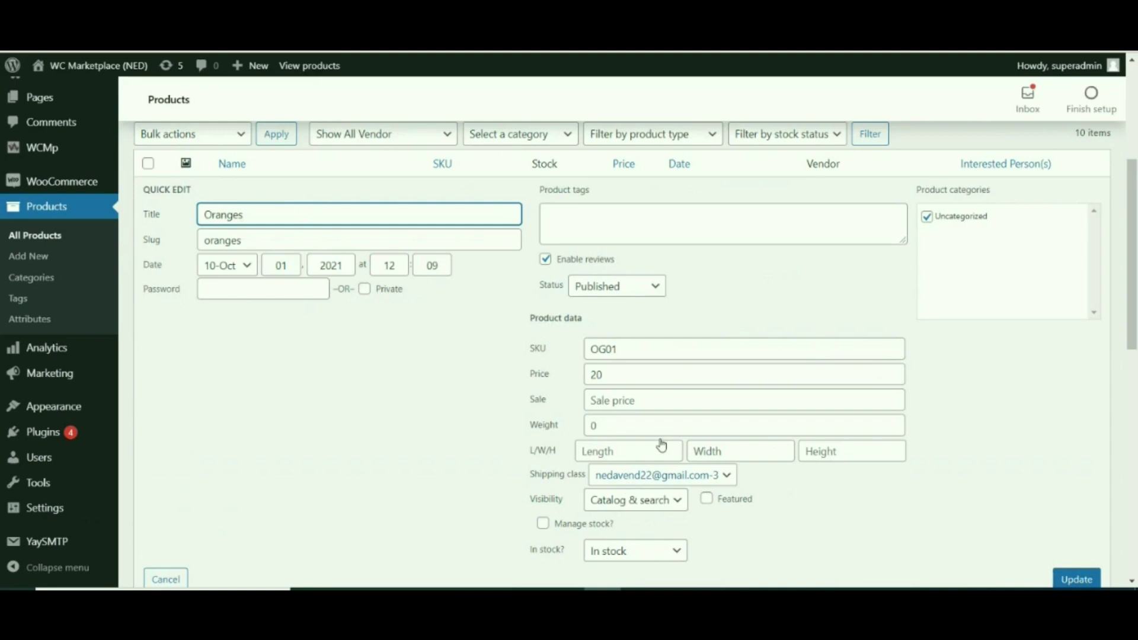
Step: Enable Manage stock for Oranges with stock quantity 0 and update it
scroll(660, 445, down, 3)
scroll(732, 319, up, 4)
scroll(733, 321, down, 3)
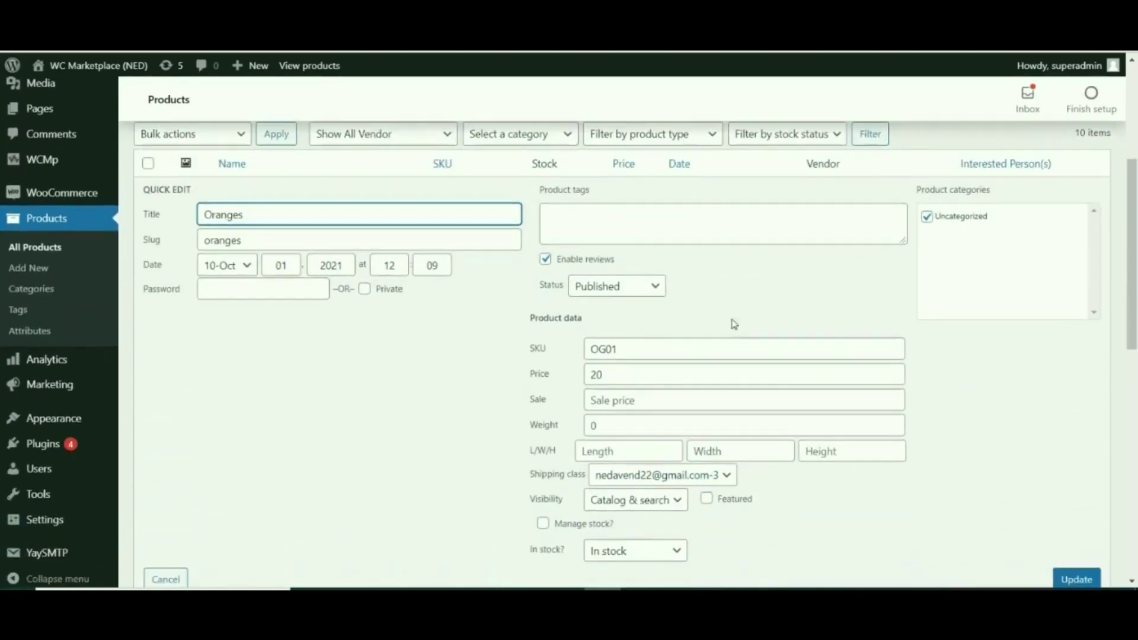
drag(614, 452, 558, 457)
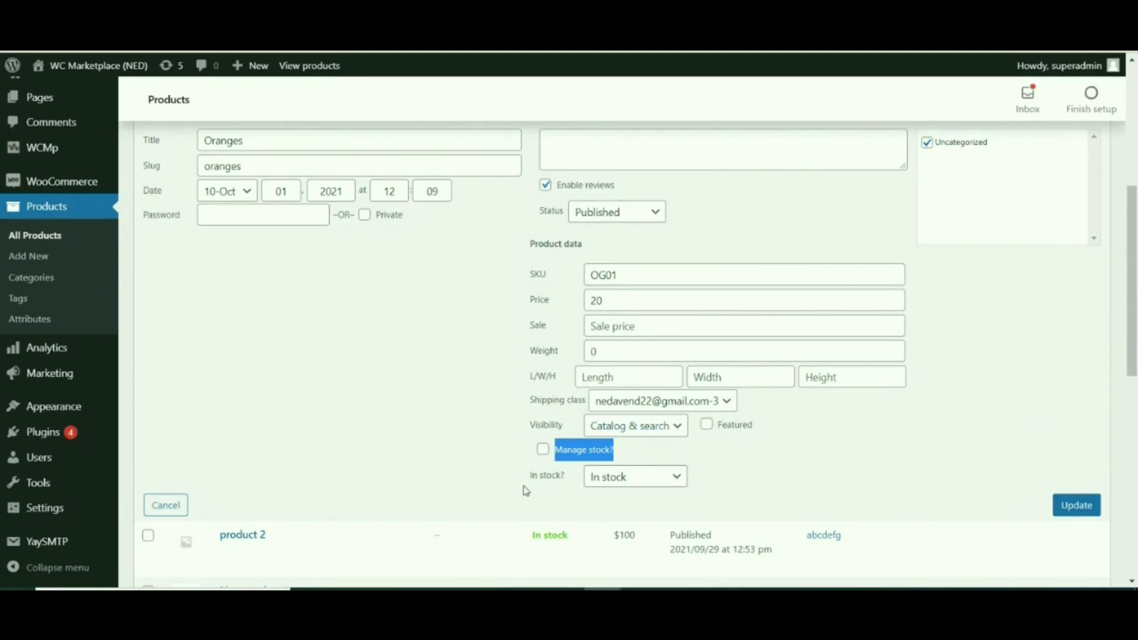
click(543, 450)
click(604, 472)
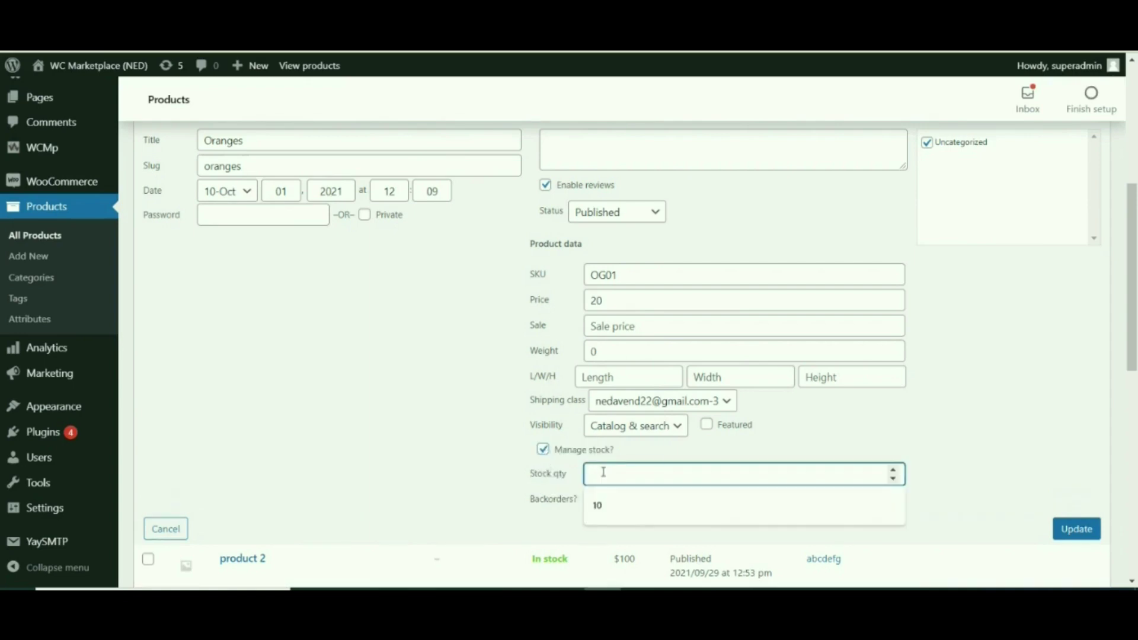
text(0)
click(513, 472)
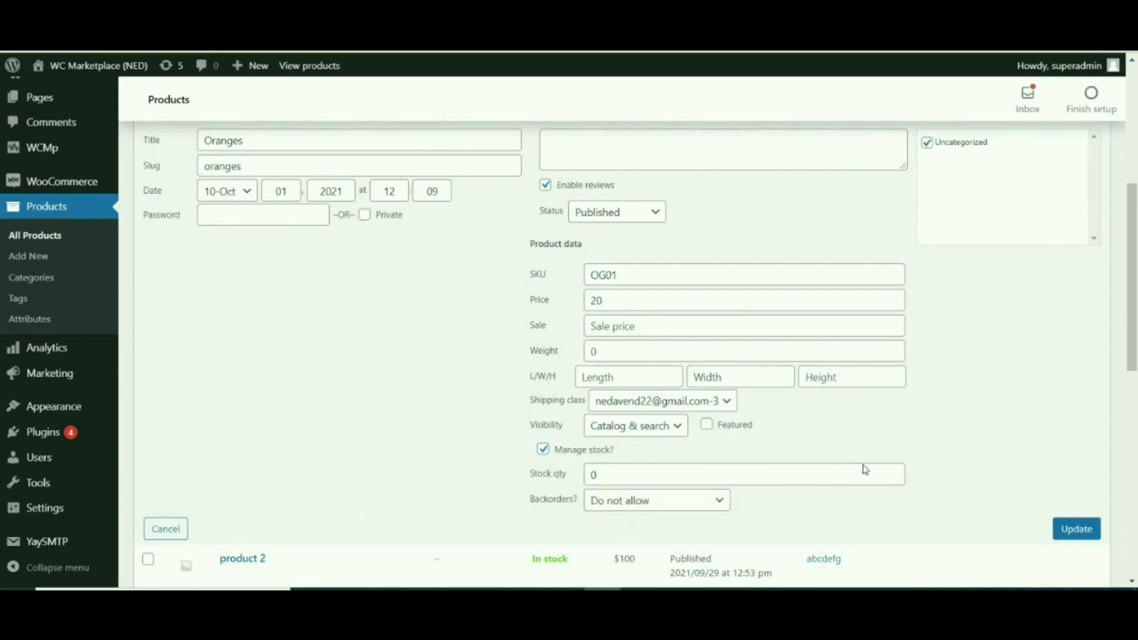
click(1060, 531)
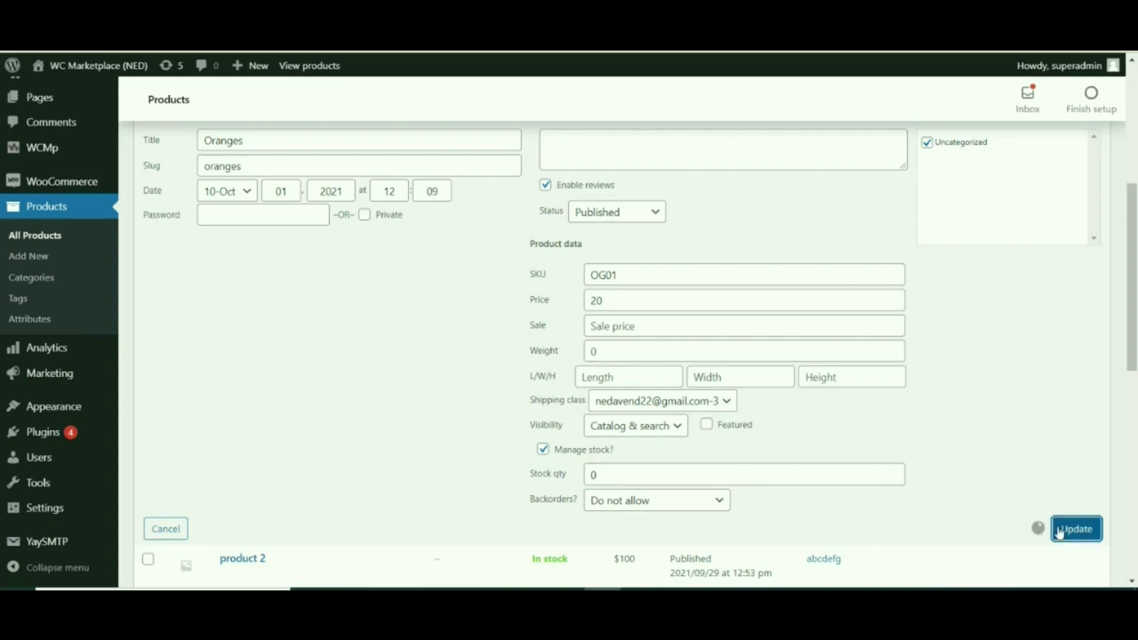
scroll(482, 422, up, 3)
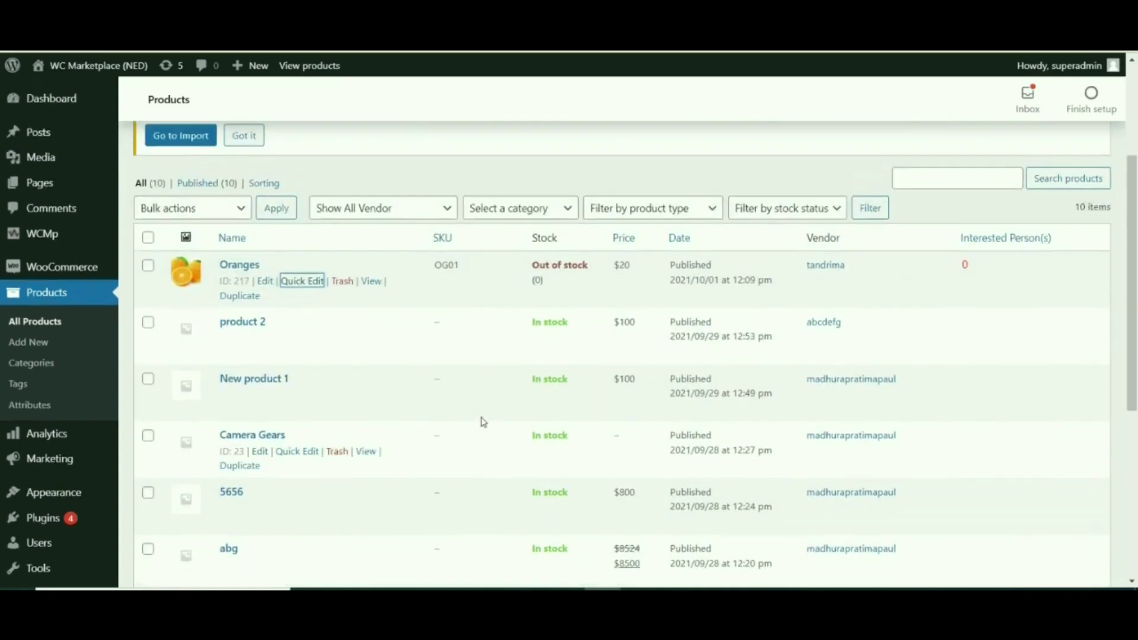
Step: Open the Oranges storefront page in a new tab to see its Out of stock subscribe form
right_click(373, 284)
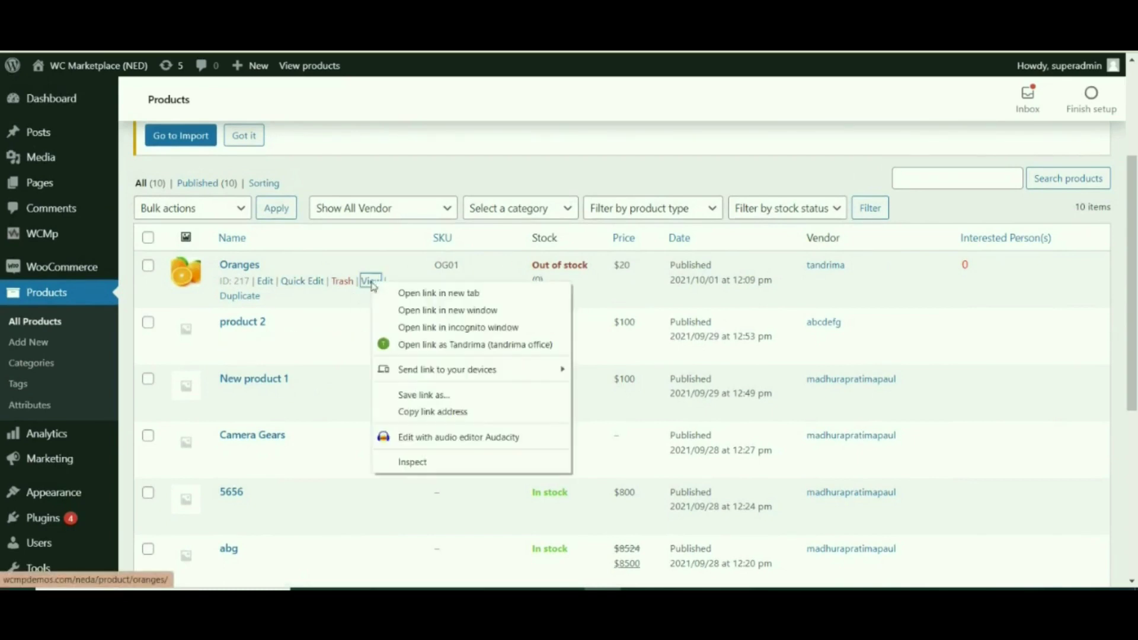
click(409, 292)
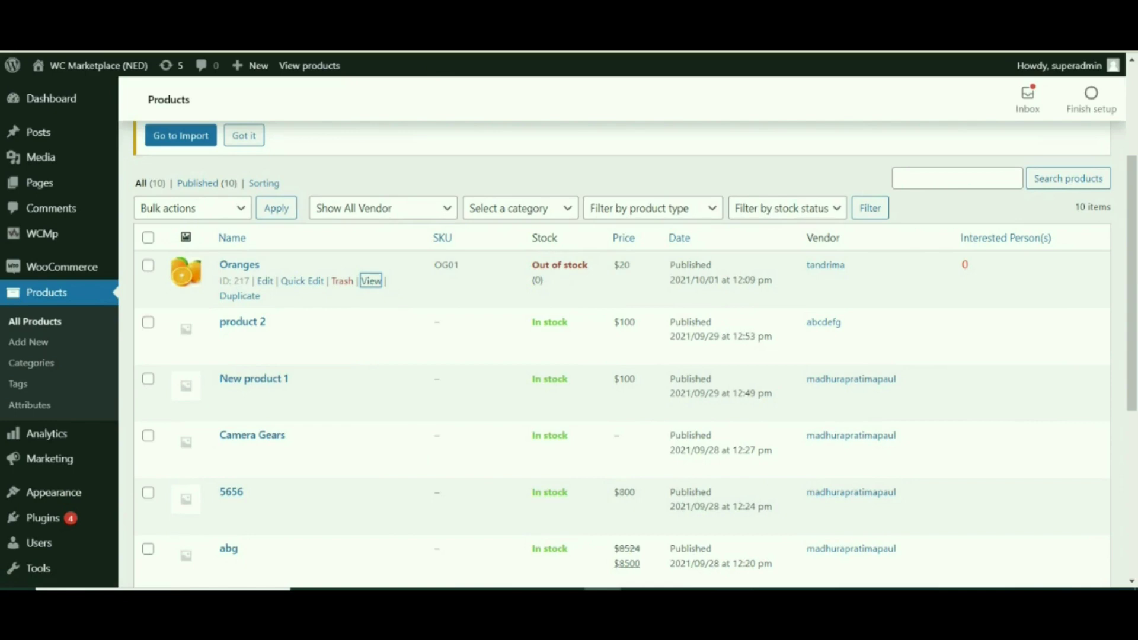
key(ctrl+Tab)
drag(585, 343, 531, 356)
click(626, 341)
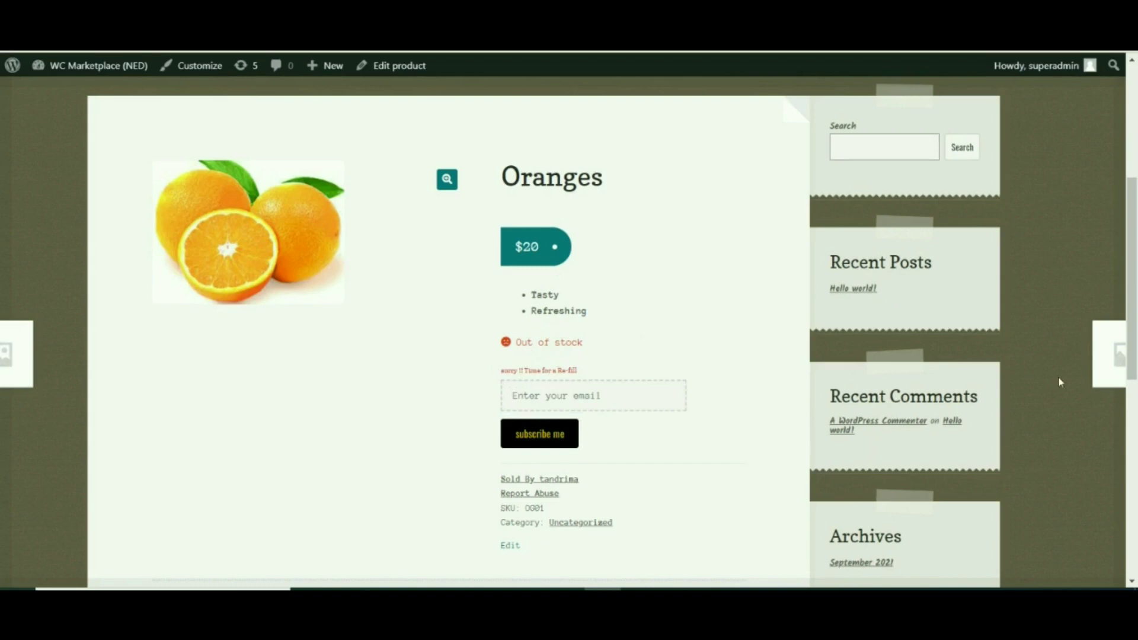
scroll(1132, 284, down, 1)
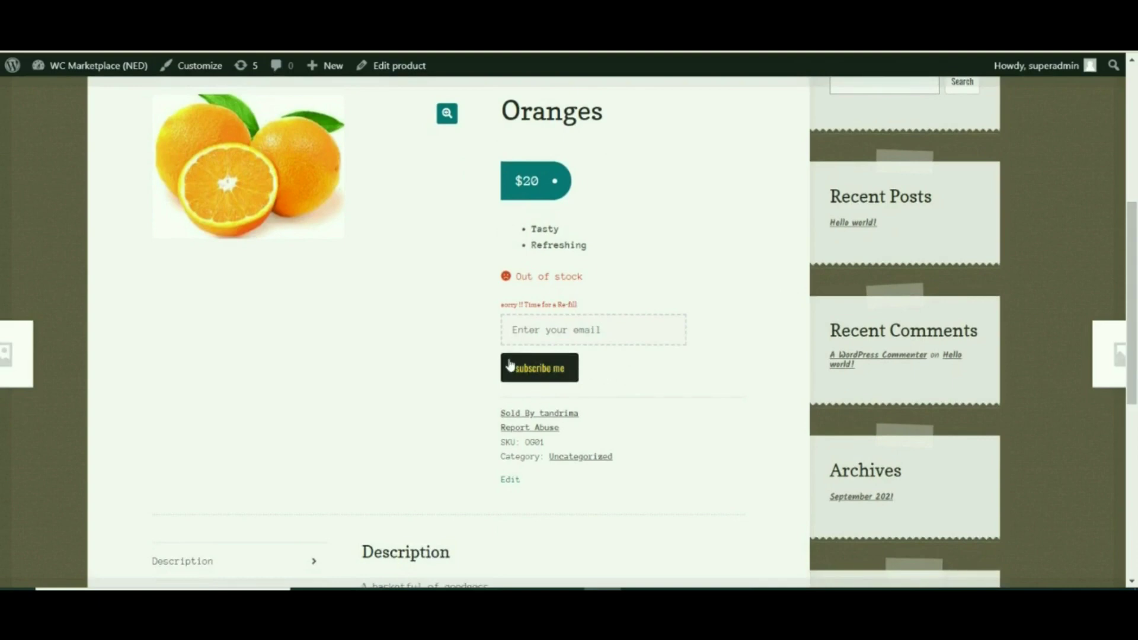
Step: Subscribe to the Oranges stock alerts with the customer's saved e-mail address
click(542, 332)
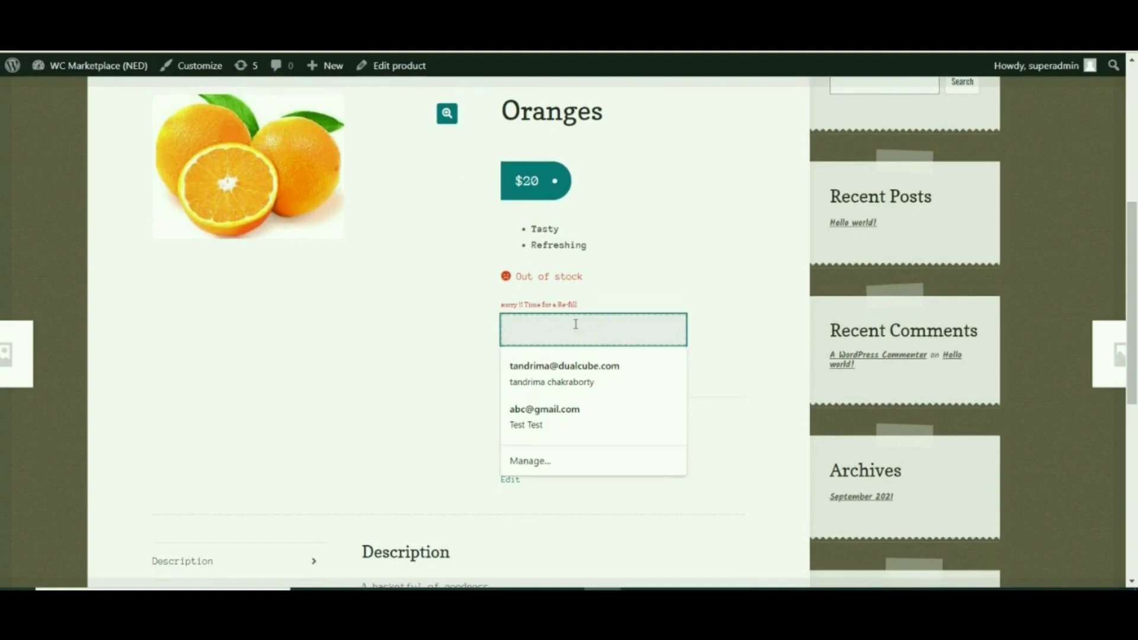
key(ctrl+v)
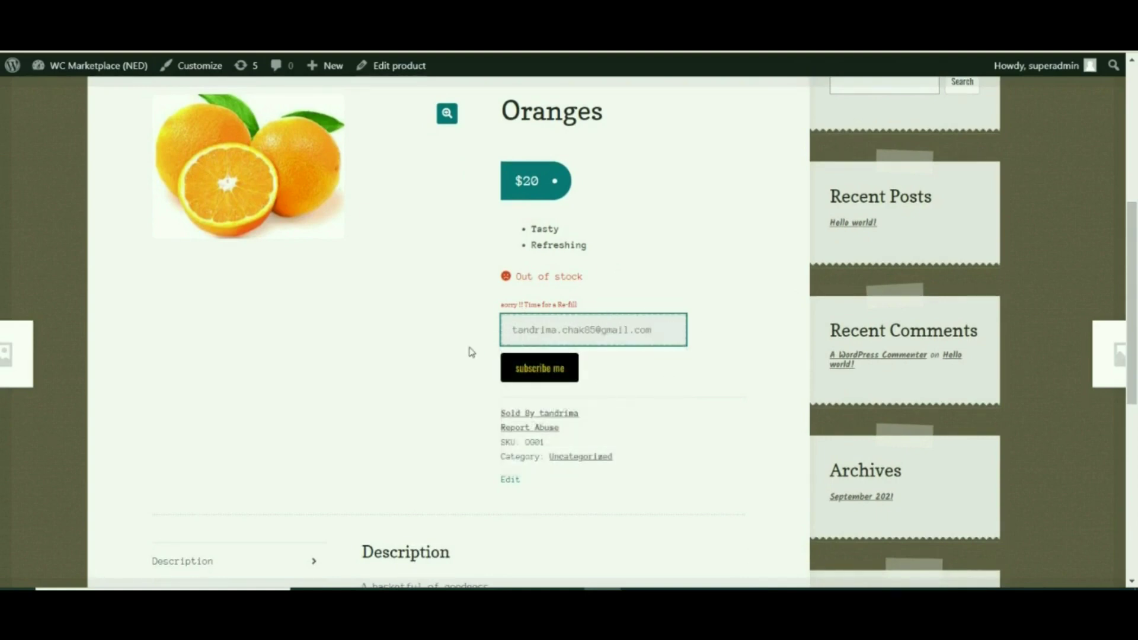
scroll(565, 437, up, 1)
scroll(565, 445, down, 1)
click(541, 372)
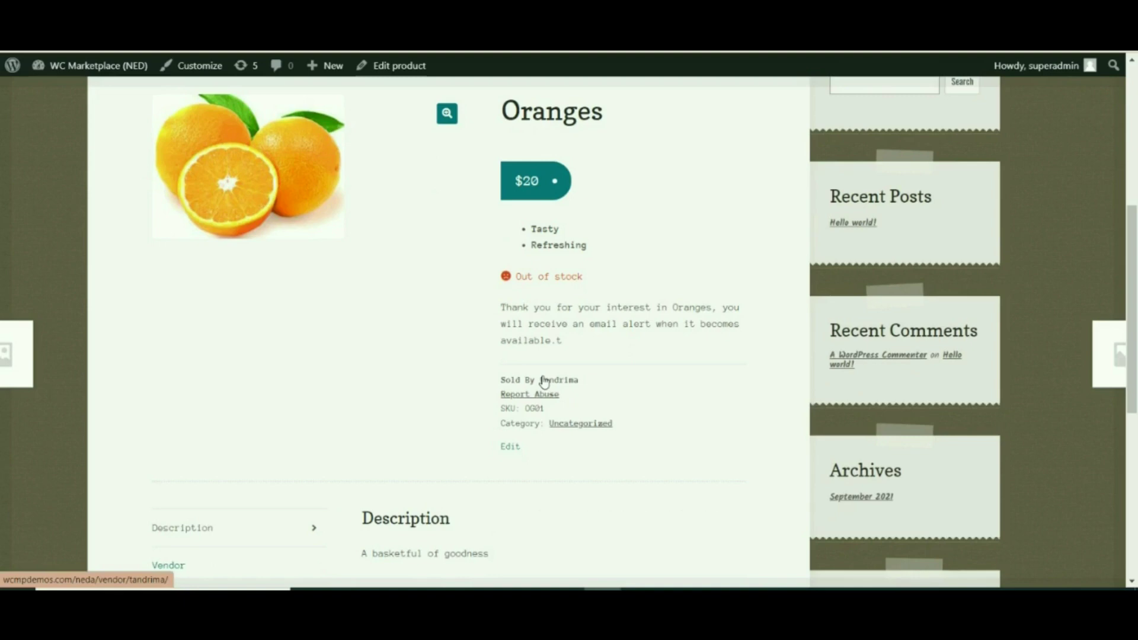
Step: Review the subscription confirmation heading on the Email Confirmation page
scroll(544, 382, up, 1)
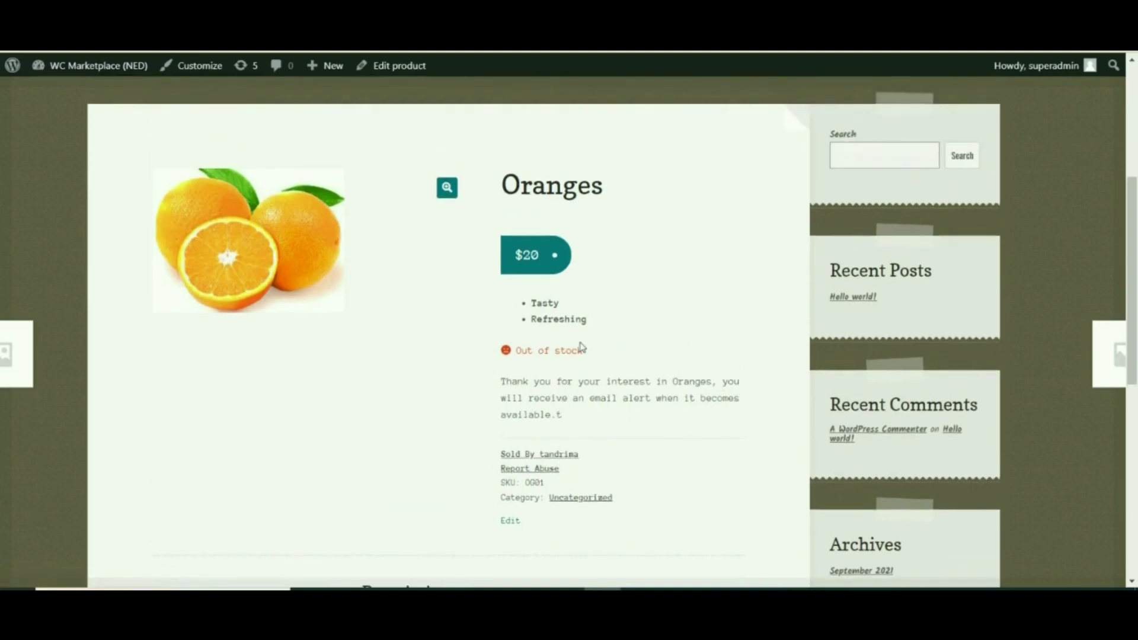
scroll(544, 381, down, 1)
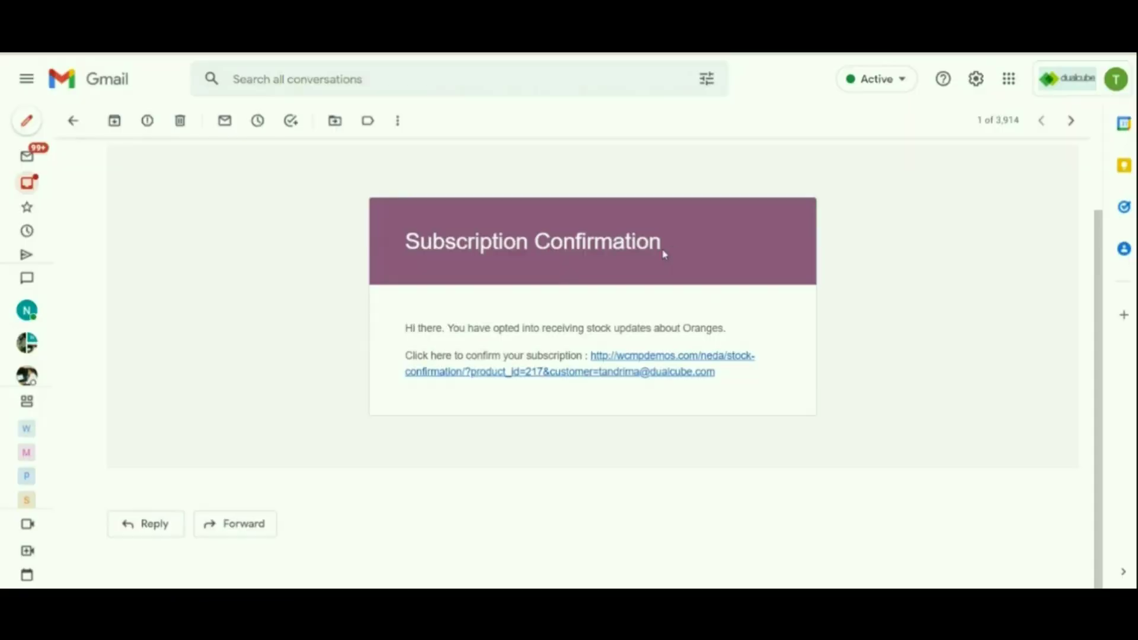
drag(664, 243, 515, 248)
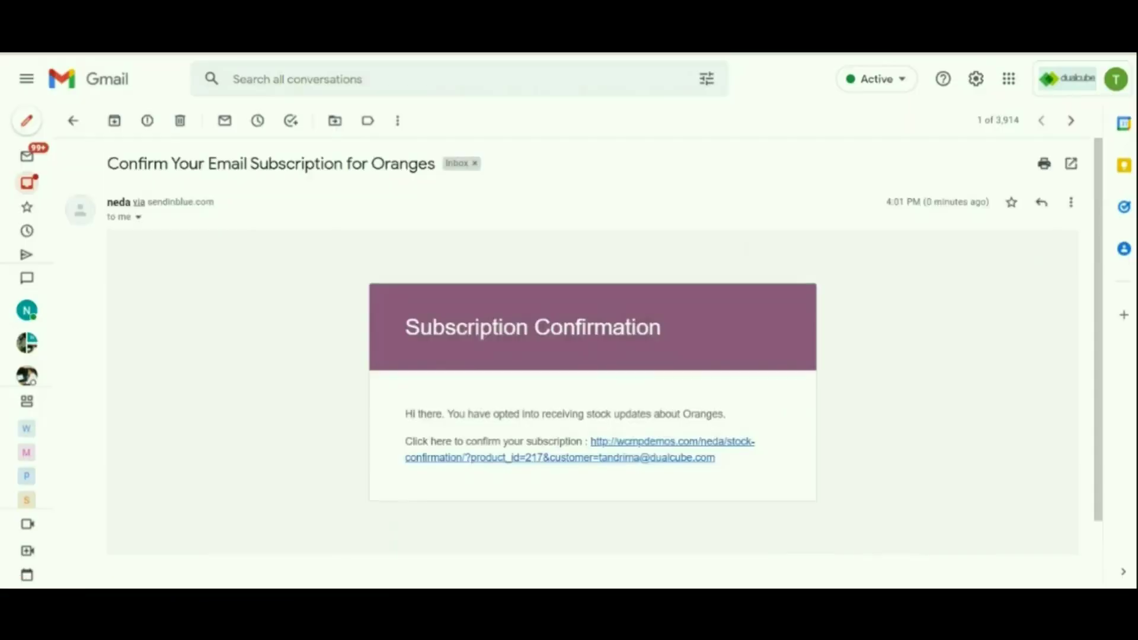
scroll(813, 404, down, 1)
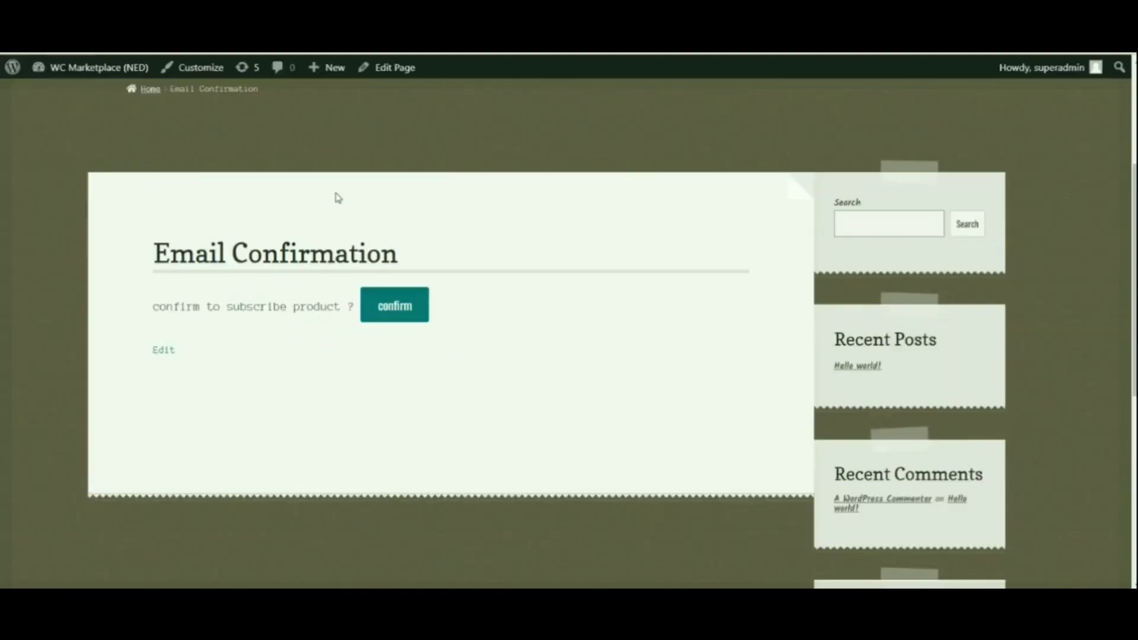
scroll(315, 323, down, 1)
scroll(264, 300, up, 2)
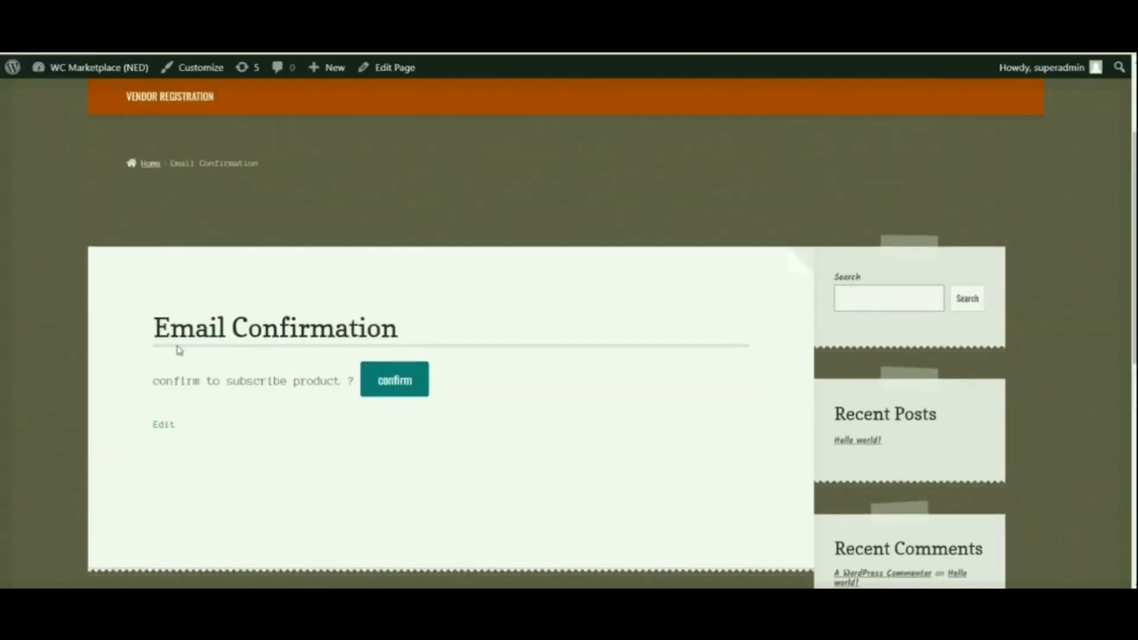
Step: Confirm the Oranges stock alert subscription so it appears under My account
drag(181, 382, 344, 390)
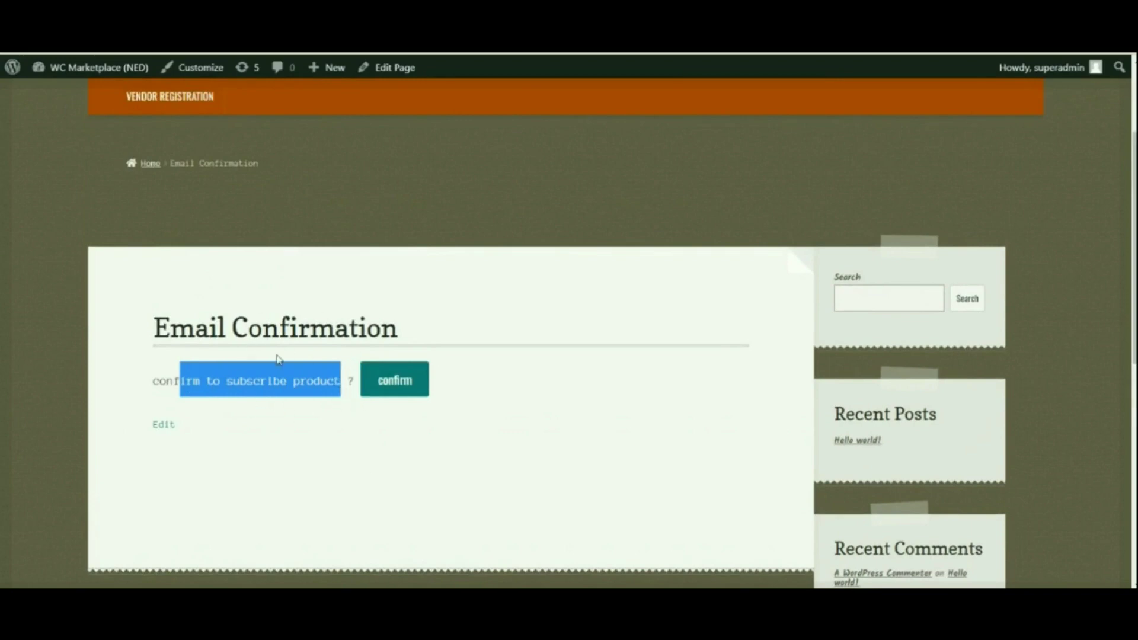
click(399, 394)
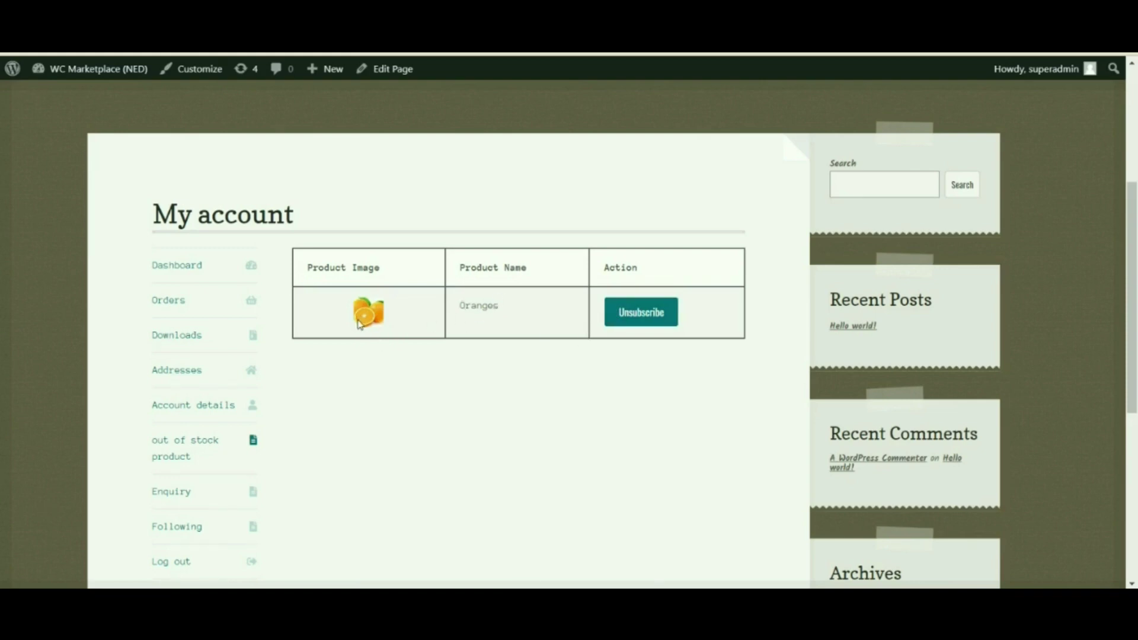
Step: Scroll through the My account page that lists the Oranges subscription
scroll(411, 323, up, 2)
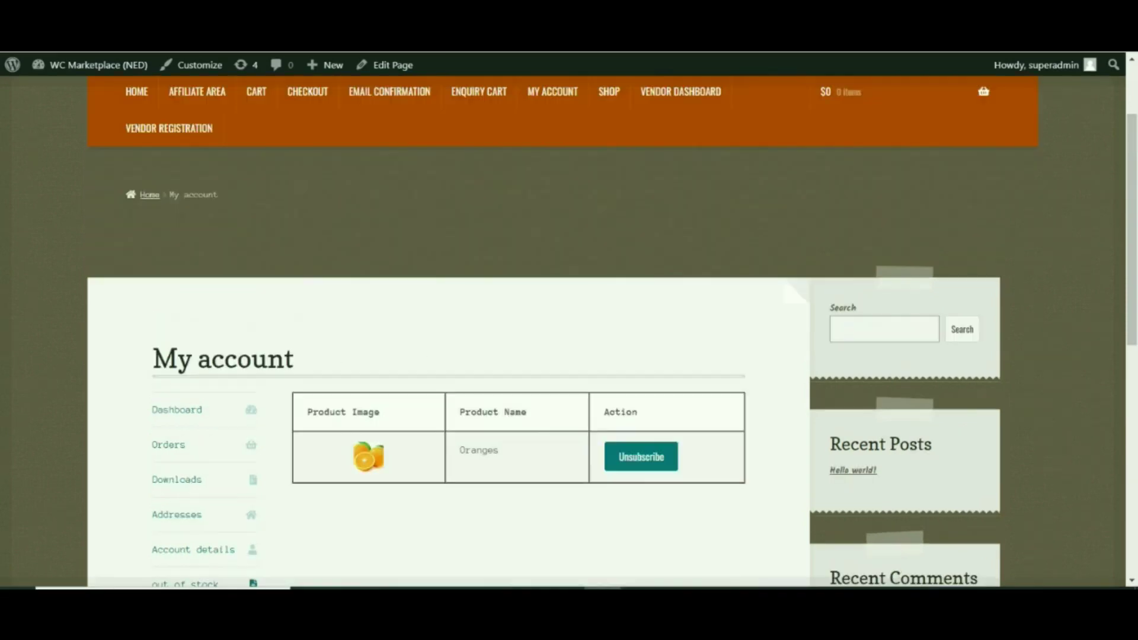
scroll(316, 298, down, 3)
scroll(310, 196, up, 1)
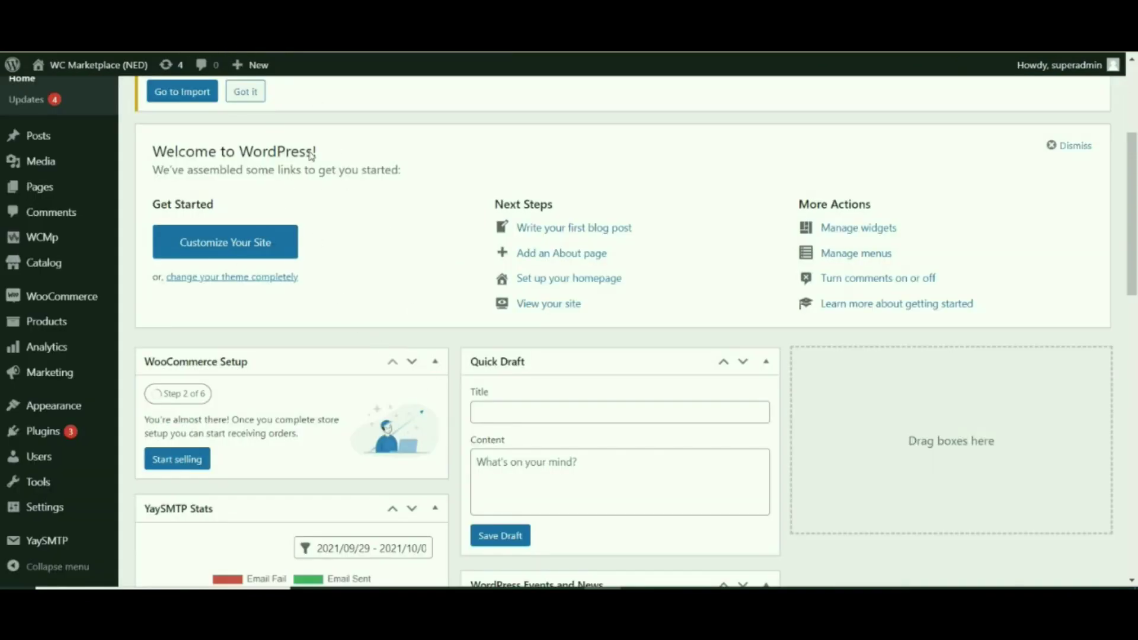
Step: Open All Products and check that Oranges shows 2 interested persons
mouse_move(55, 337)
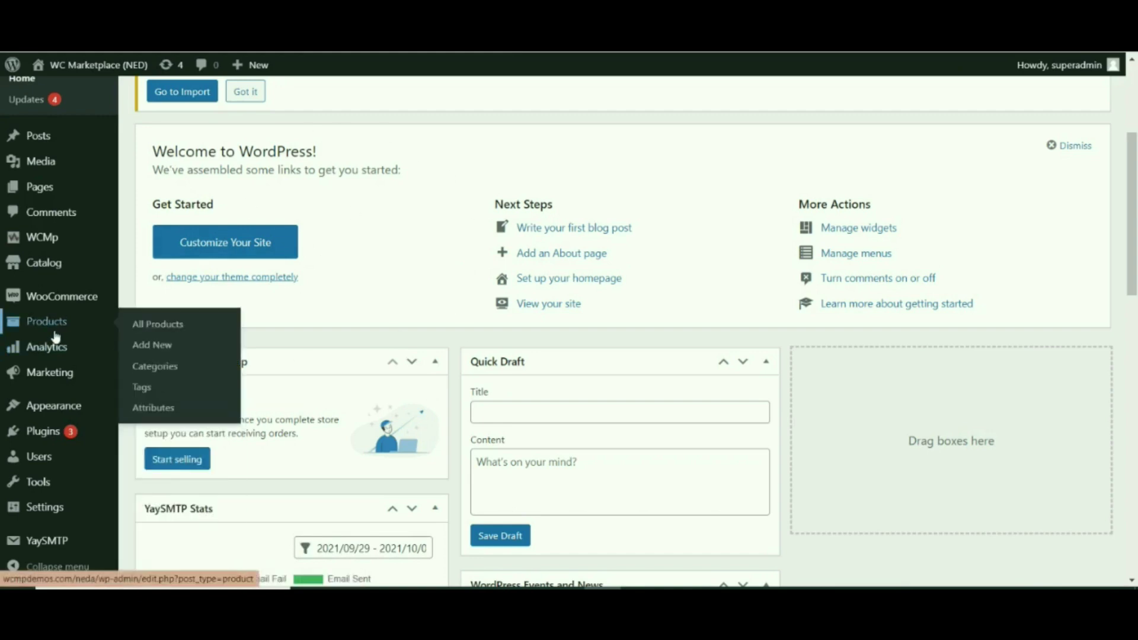
click(54, 336)
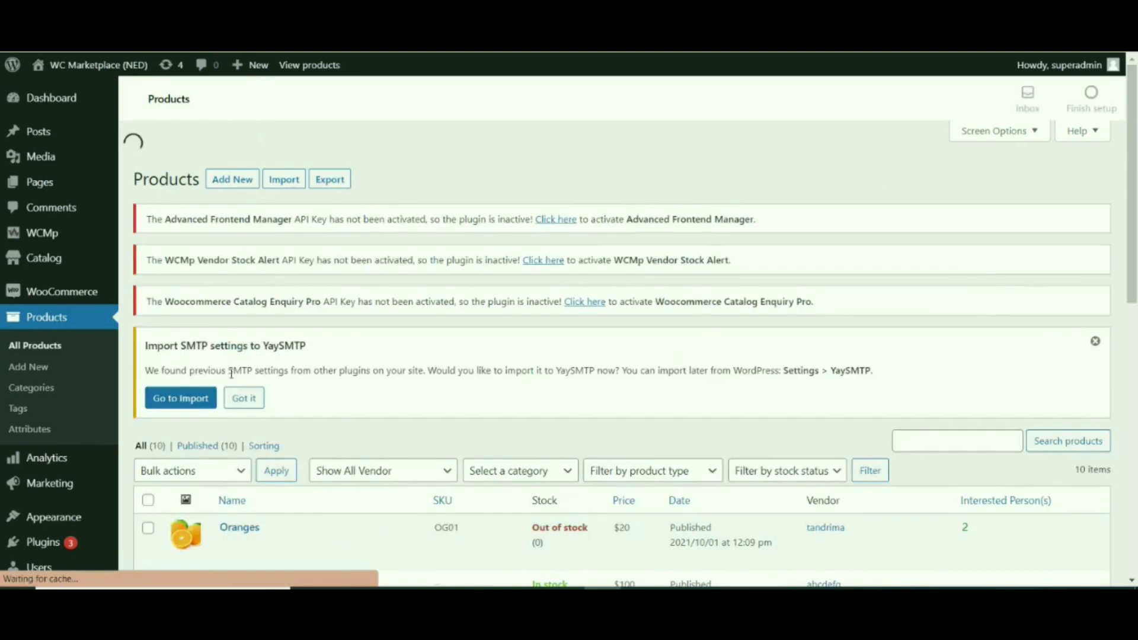
scroll(698, 426, down, 5)
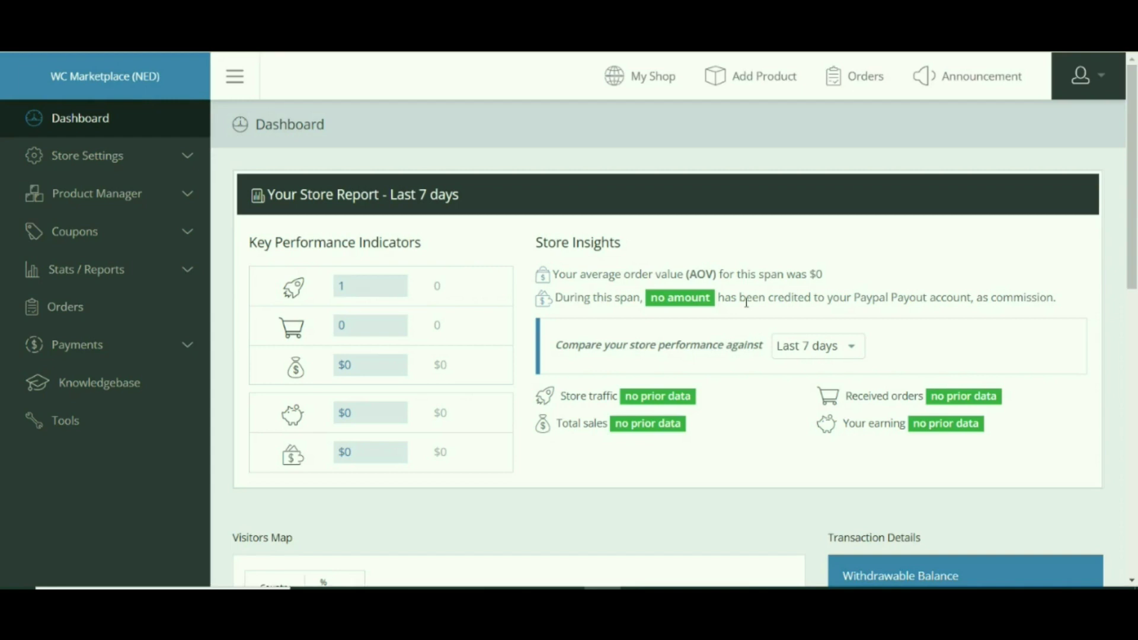
Step: Open the vendor's Storefront settings and find the Stock Management section
click(162, 155)
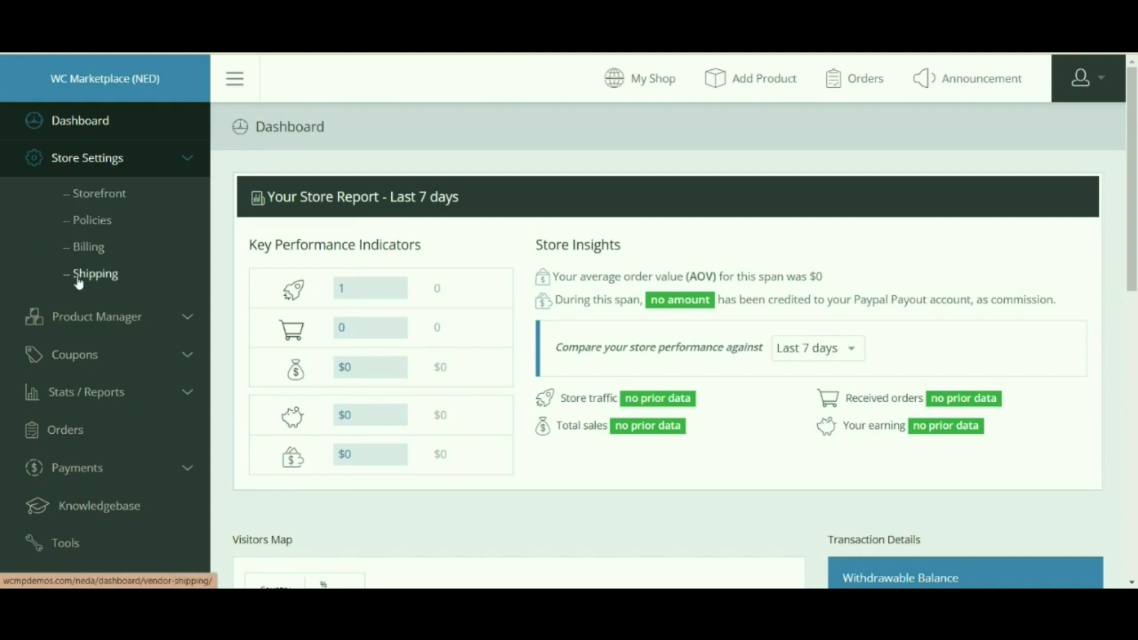
click(90, 195)
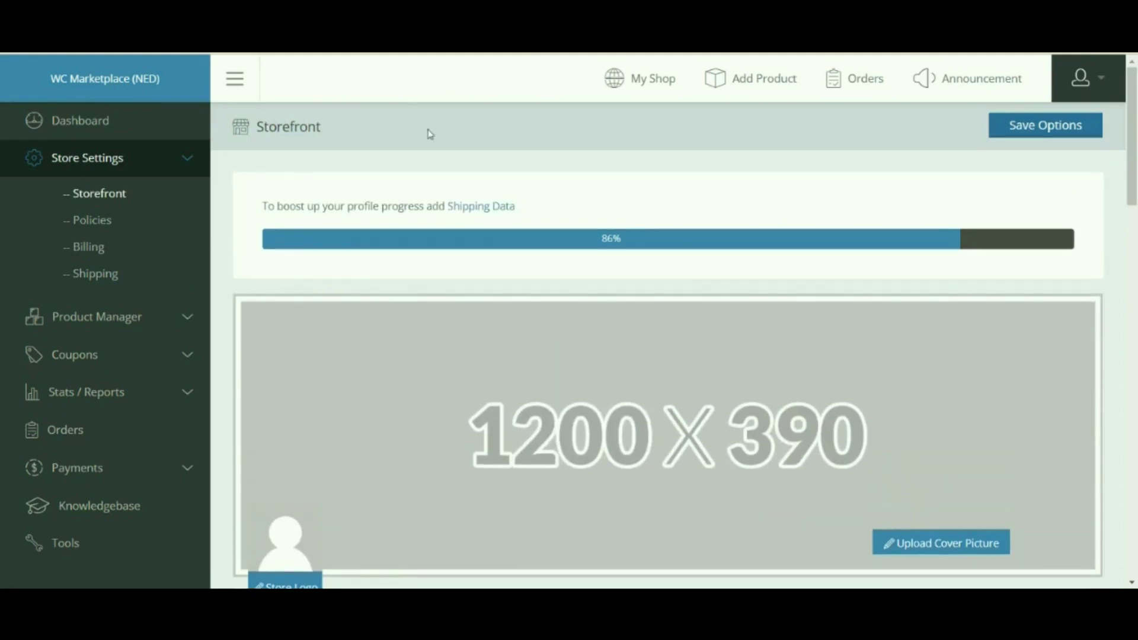
drag(1132, 166, 1134, 544)
drag(261, 355, 353, 354)
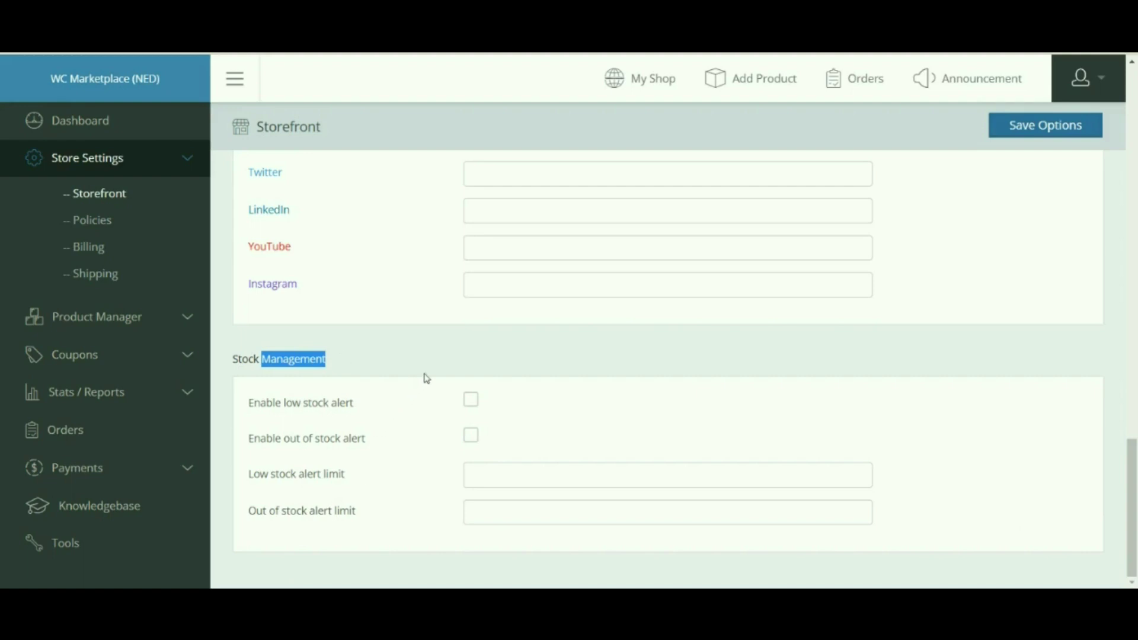
click(397, 380)
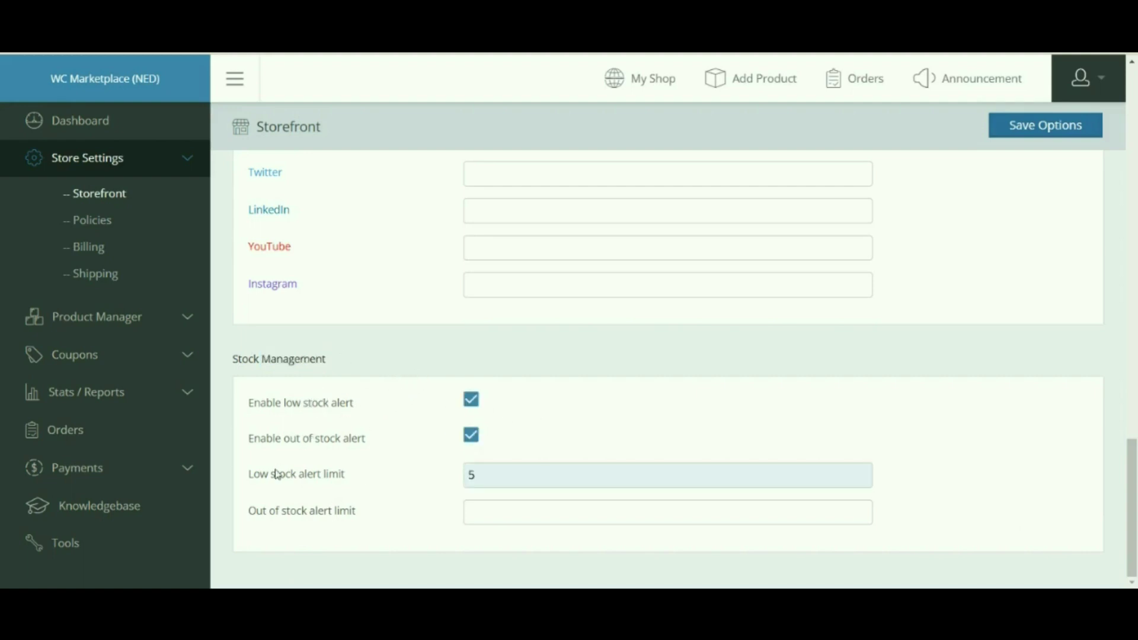
Step: Set the low stock alert limit to 5 and the out of stock limit to 2, and save options
drag(277, 472, 343, 481)
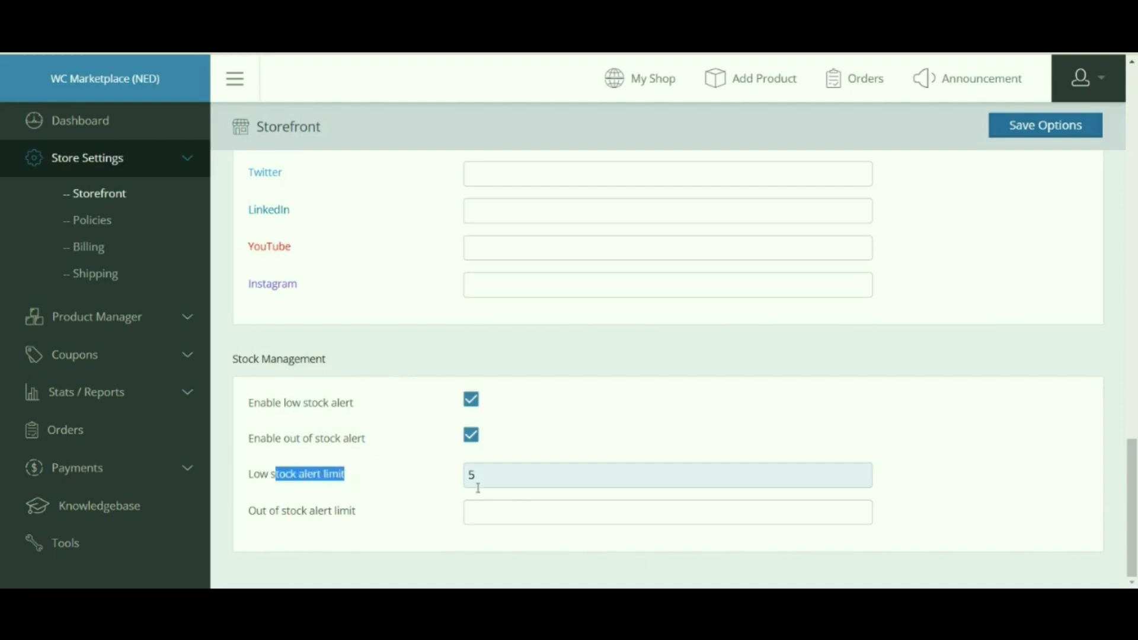
drag(276, 512, 367, 513)
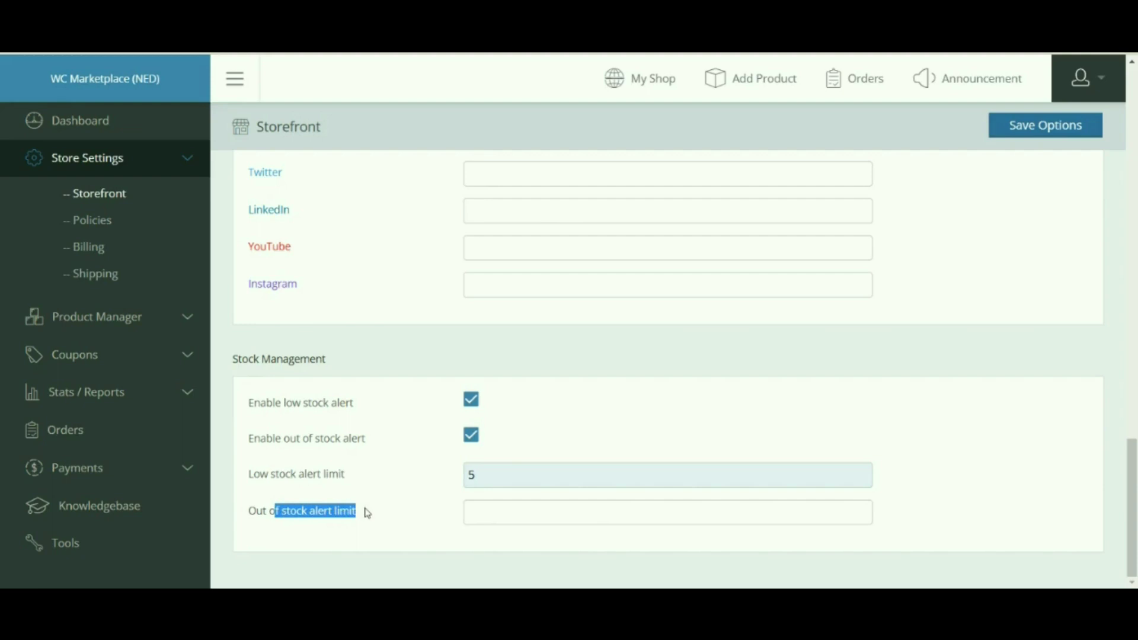
click(487, 516)
click(490, 551)
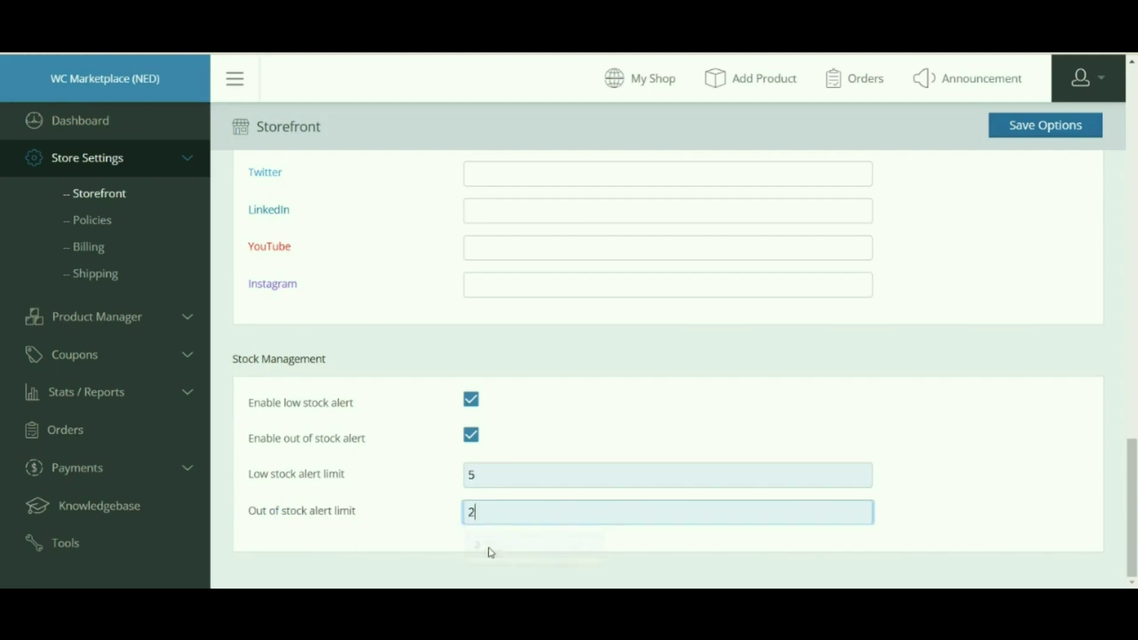
click(918, 437)
scroll(600, 450, up, 4)
scroll(600, 450, up, 15)
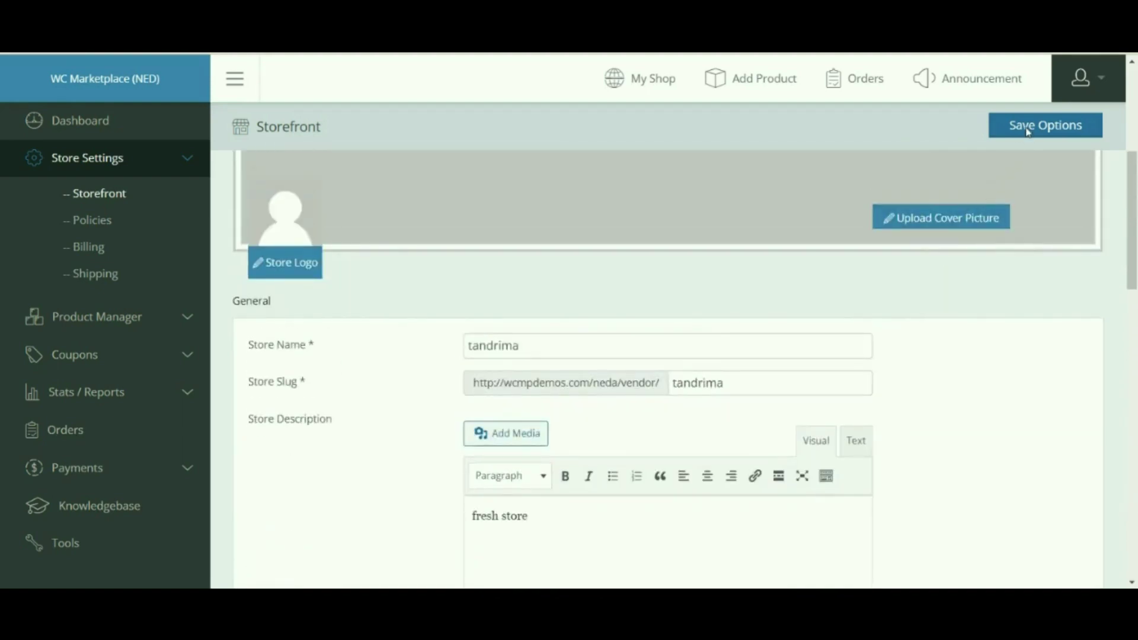
click(1028, 129)
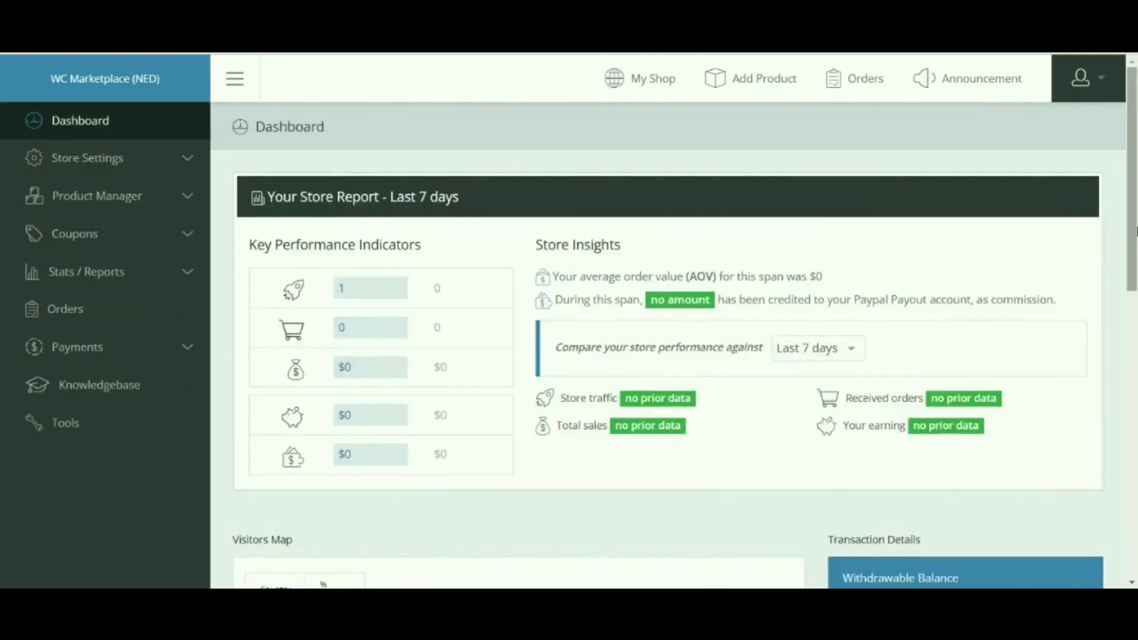
scroll(958, 492, down, 1)
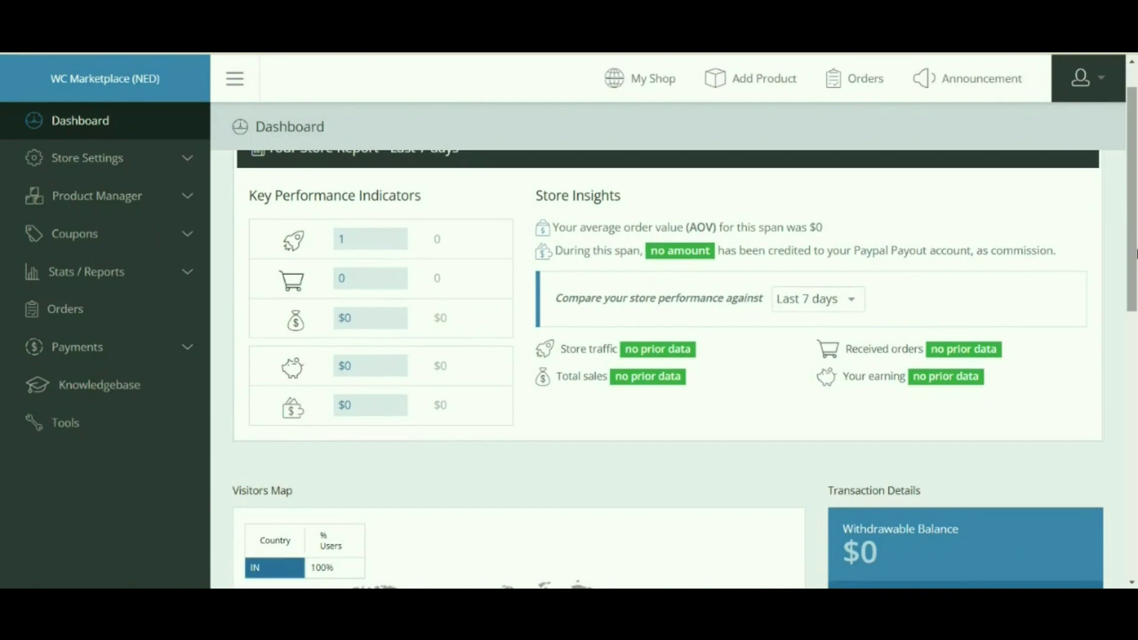
Step: Expand Product Manager in the vendor dashboard sidebar to list its pages
scroll(762, 386, up, 1)
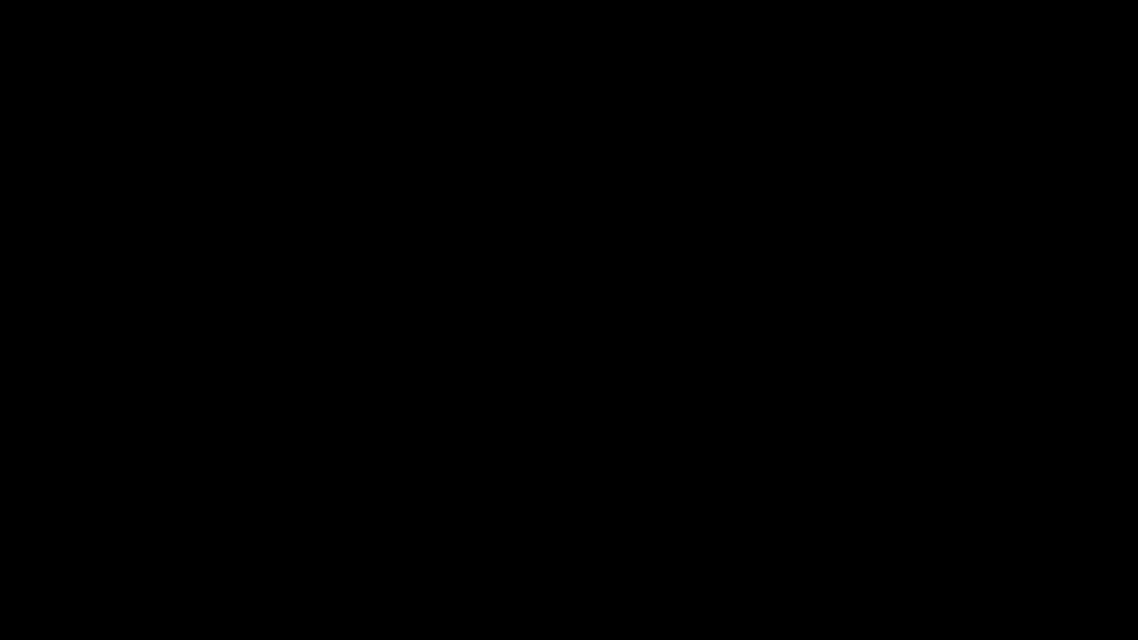
scroll(1136, 254, down, 1)
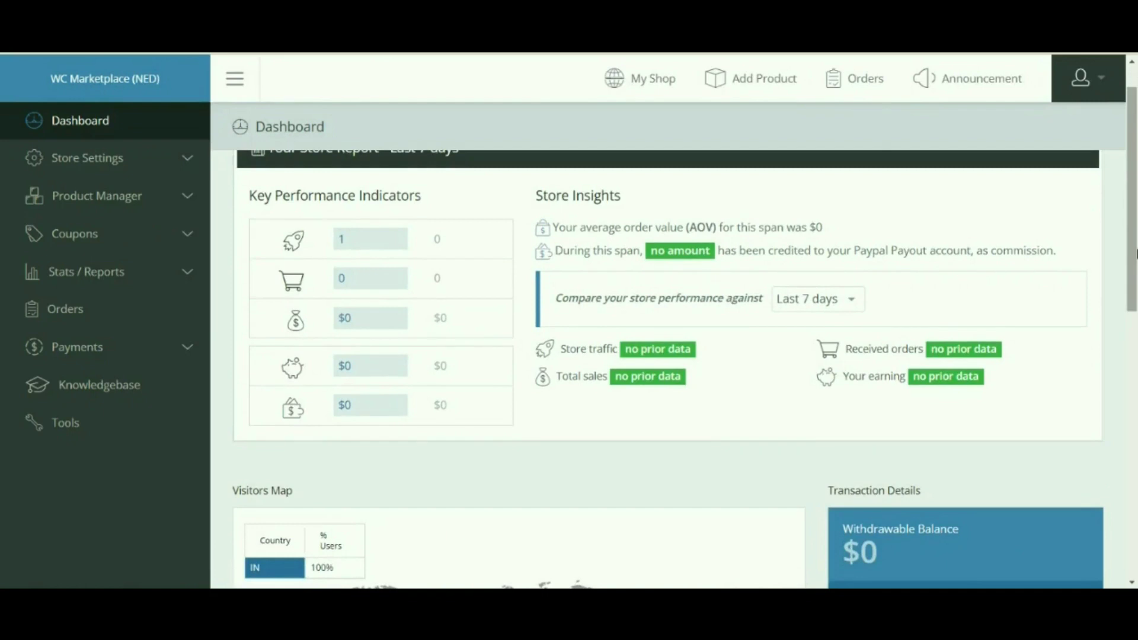
scroll(958, 490, up, 1)
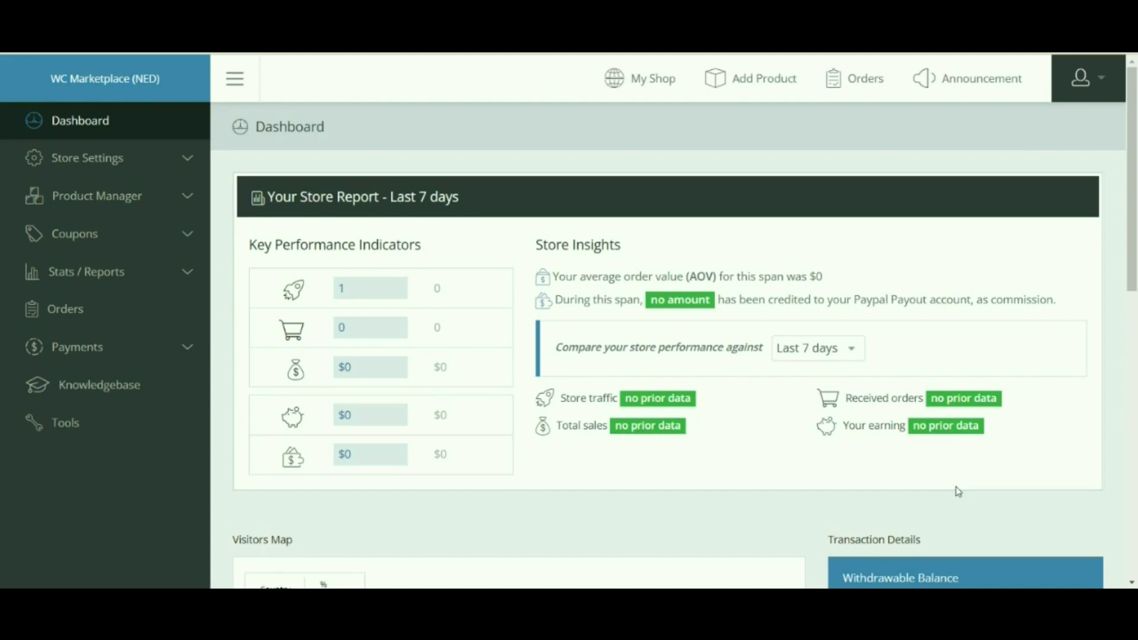
click(119, 195)
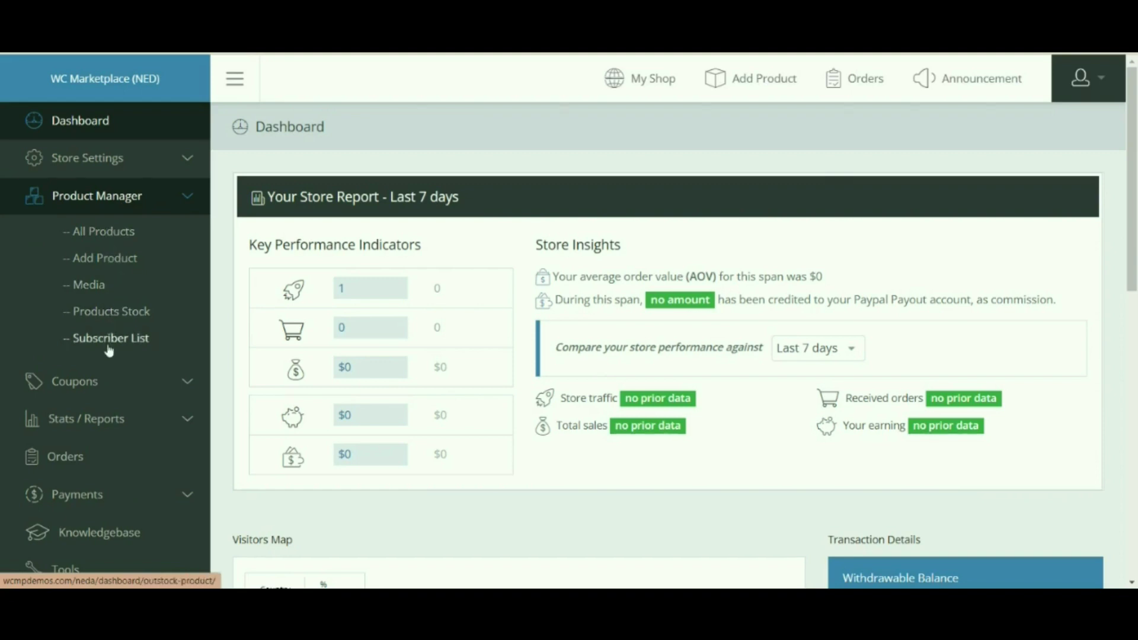
Step: Open Products Stock and cycle through the Low Stock, Out of Stock, Backorder and In Stock tabs
click(105, 322)
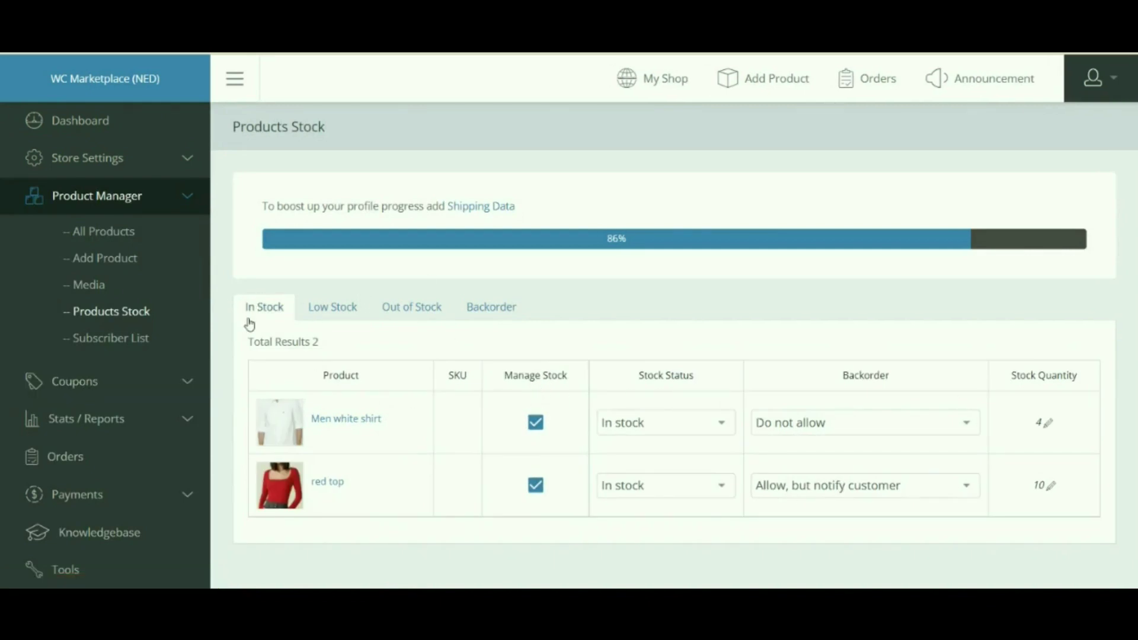
click(313, 315)
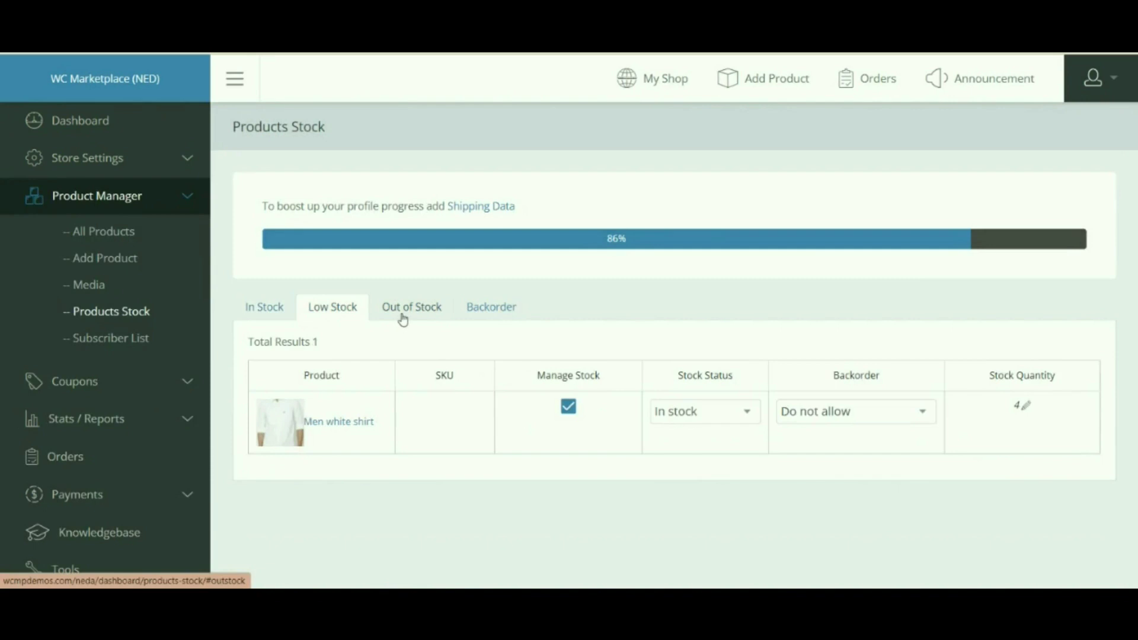
click(401, 315)
click(493, 322)
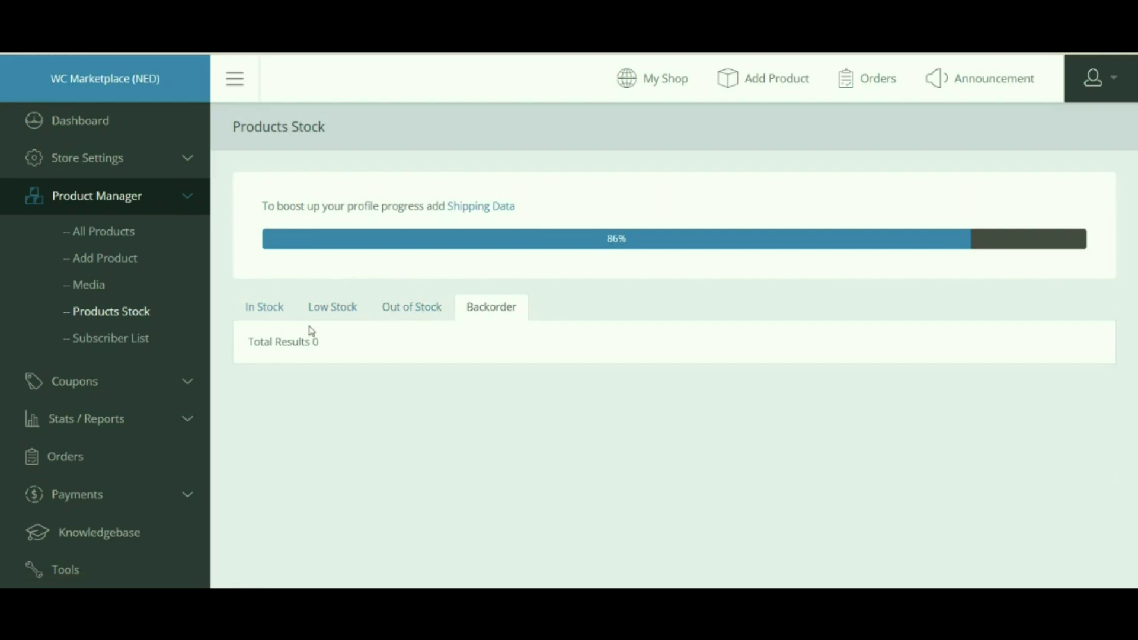
click(268, 319)
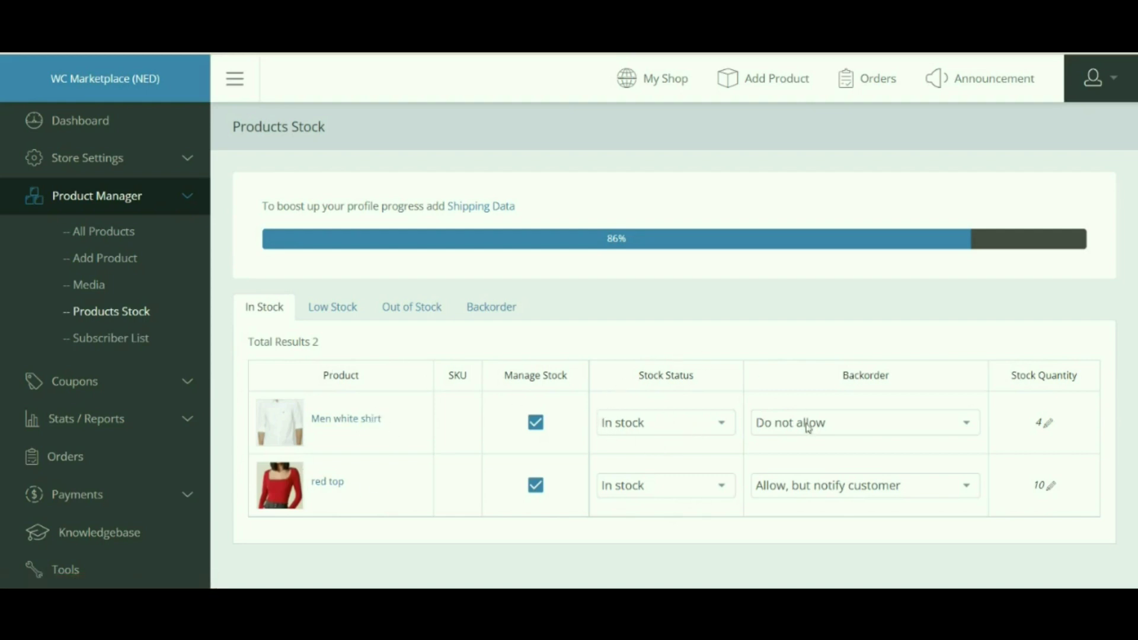
Step: Inspect Men white shirt's stock status and backorder dropdowns unchanged, then show Low Stock
click(682, 424)
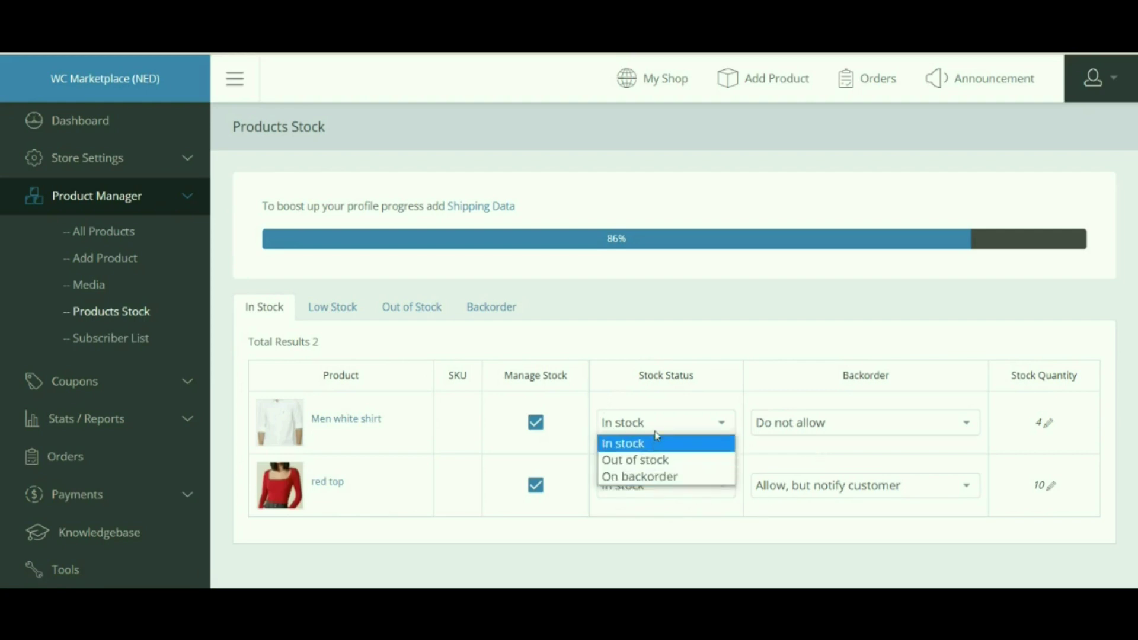
click(860, 423)
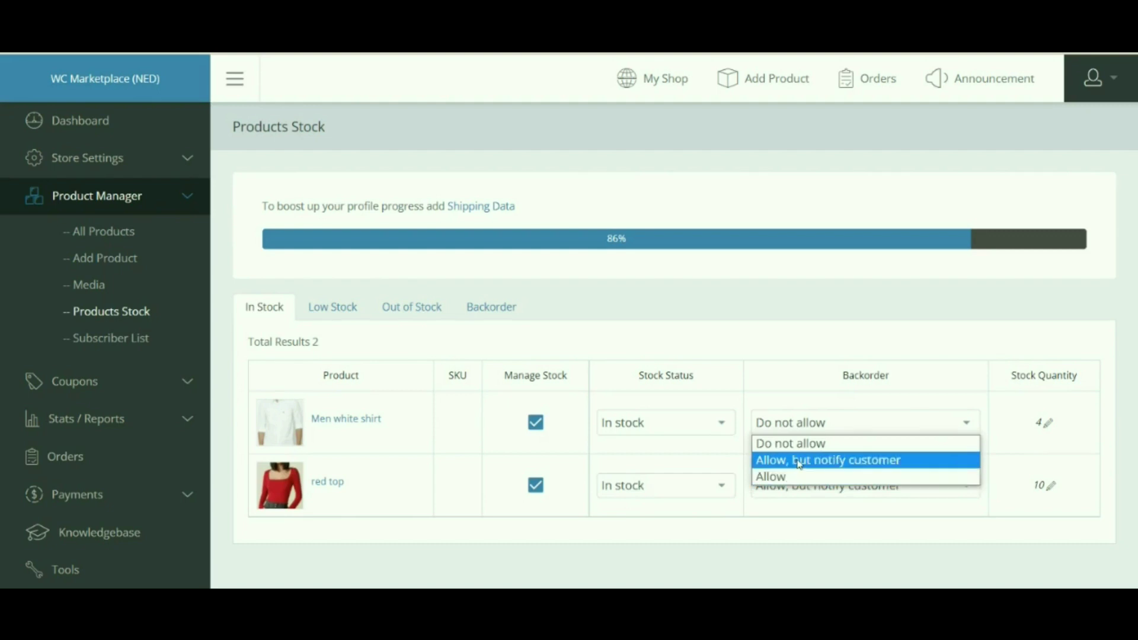
click(821, 278)
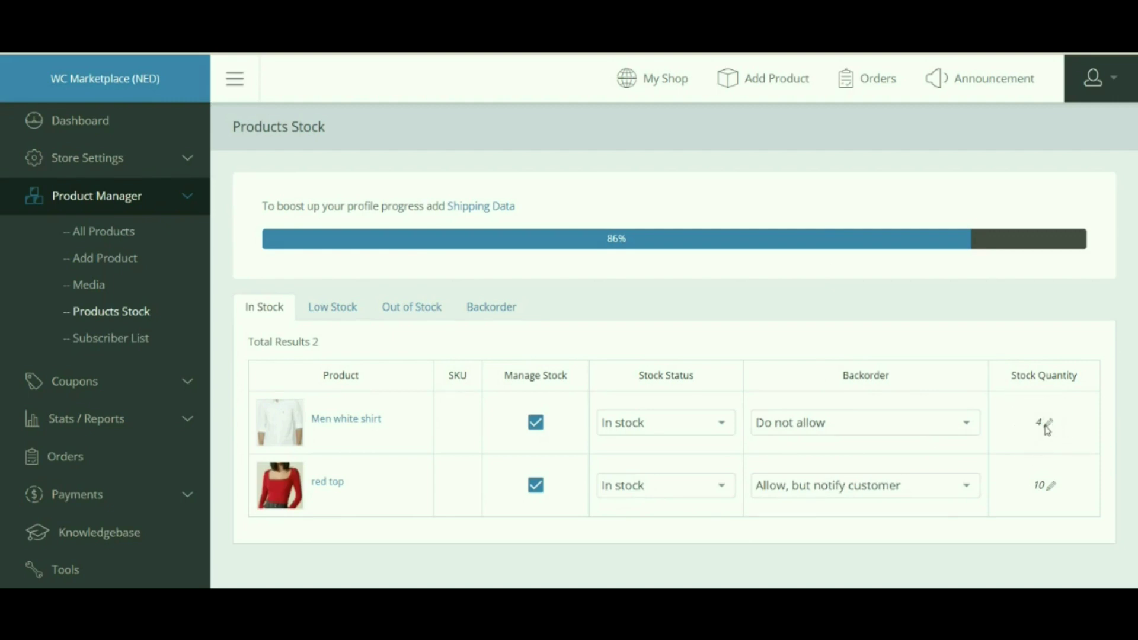
click(335, 307)
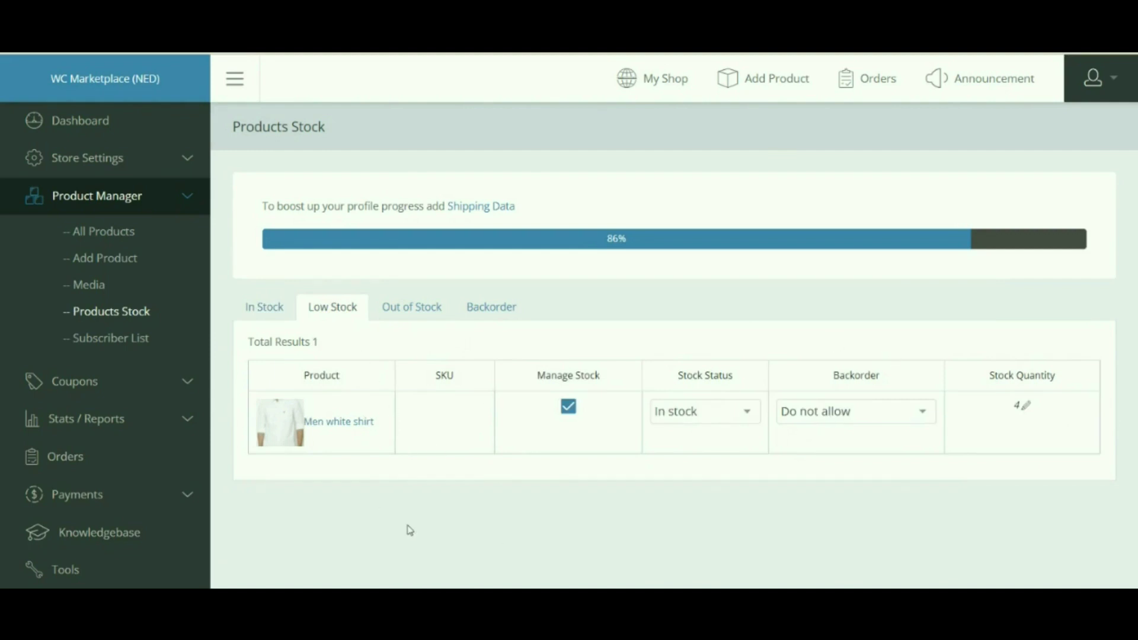
Step: Review the Out of Stock list (Oranges, OG01) and empty Backorder list, then return to Dashboard
click(403, 314)
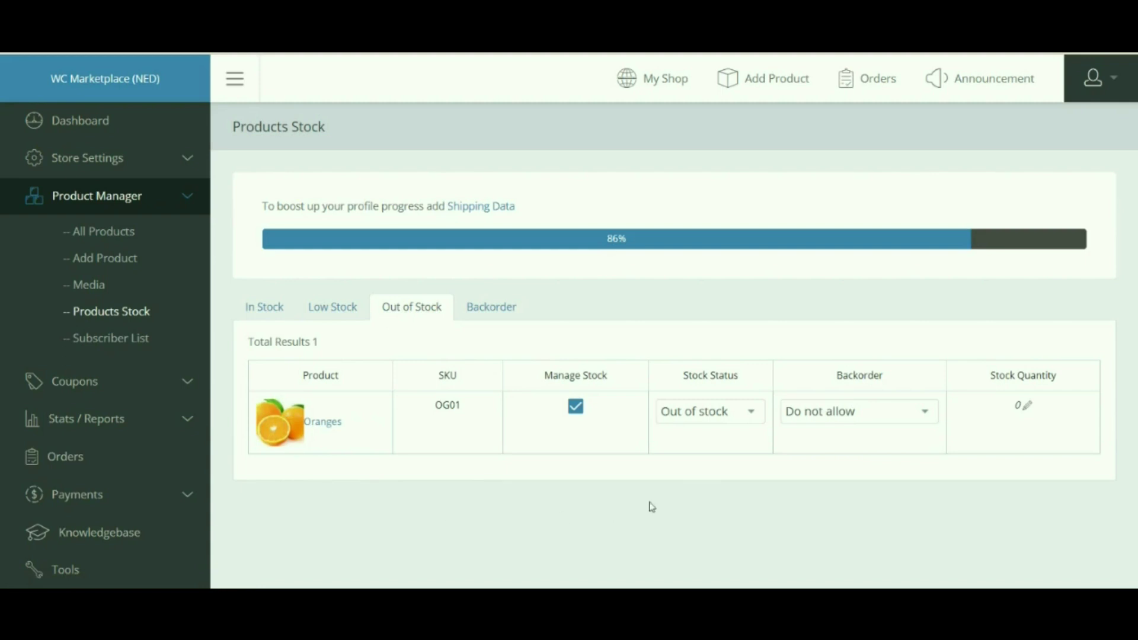
click(512, 322)
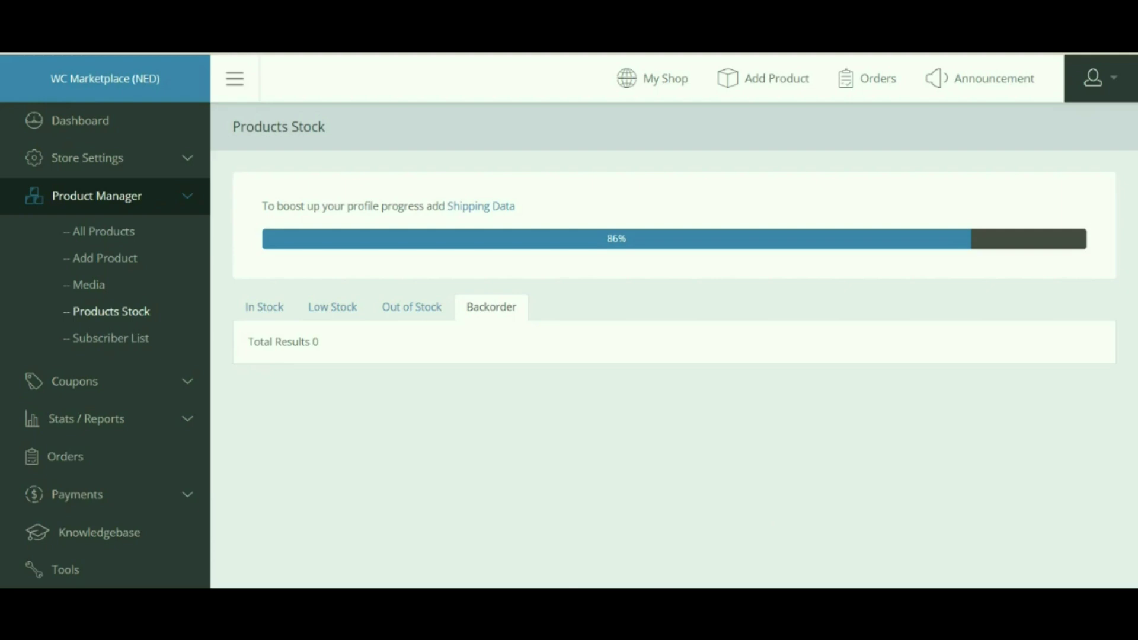
click(110, 138)
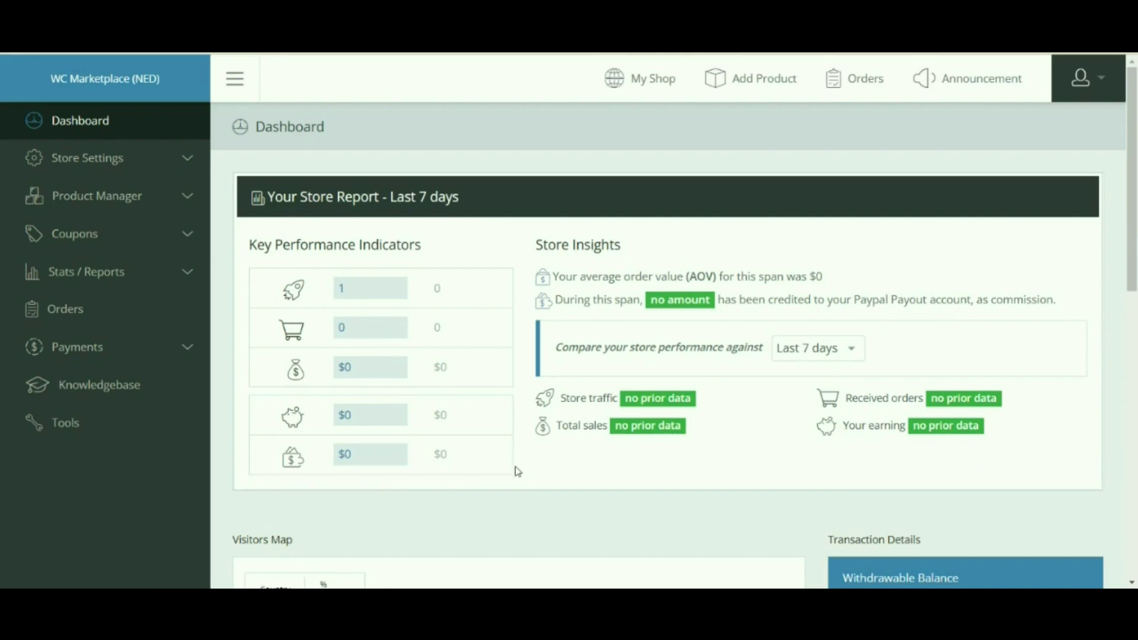
Step: Open Subscriber List under Product Manager to see Oranges with 2 subscribers
click(173, 204)
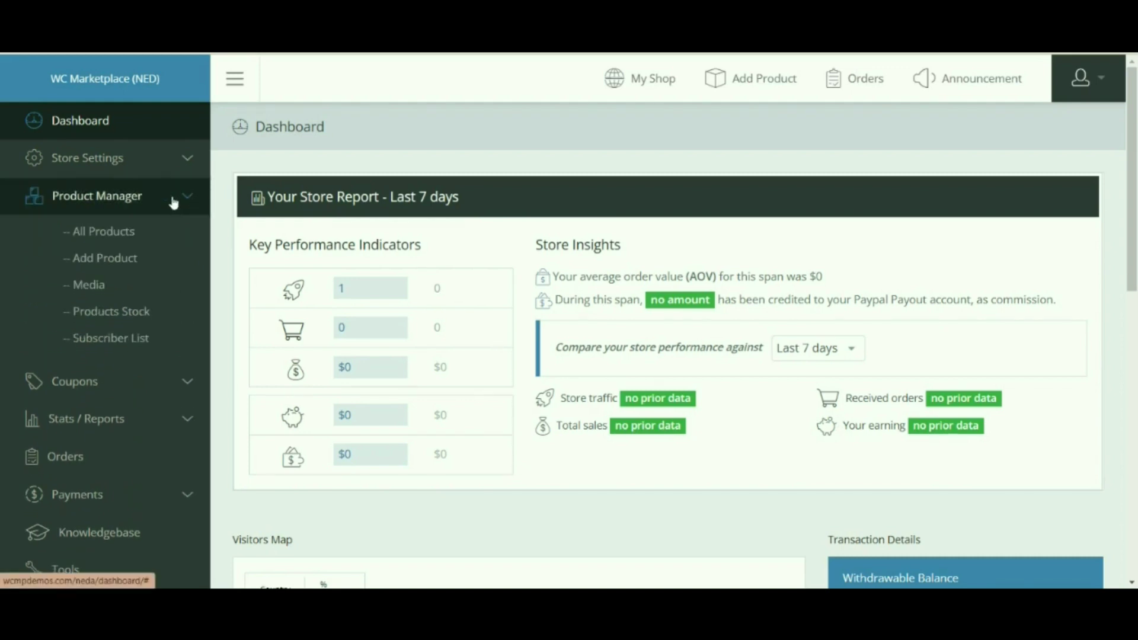
click(108, 343)
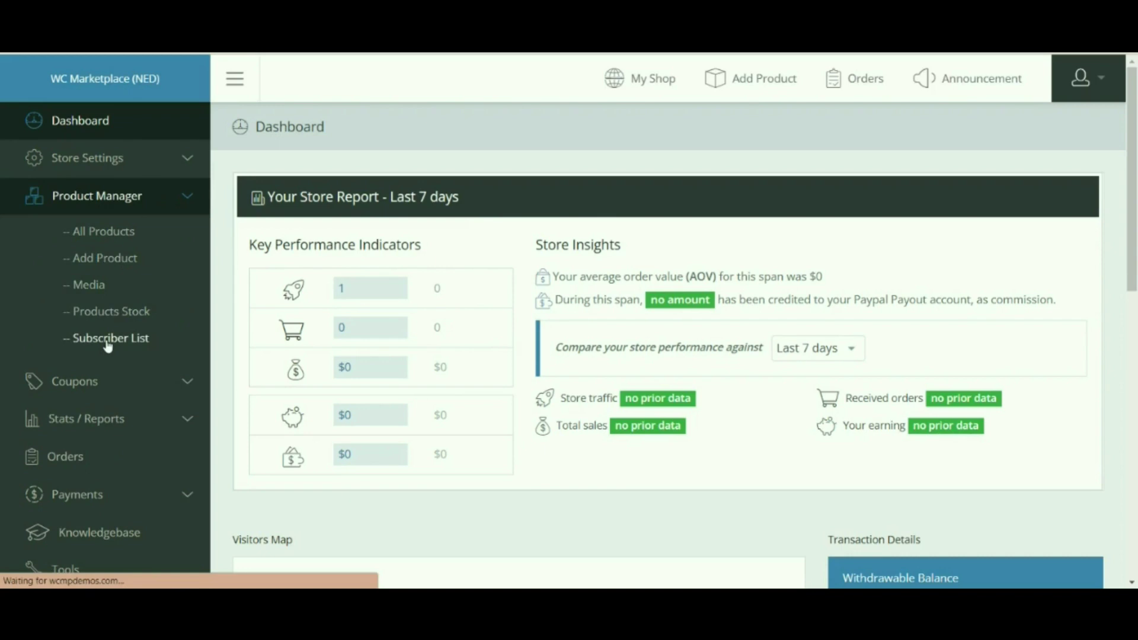